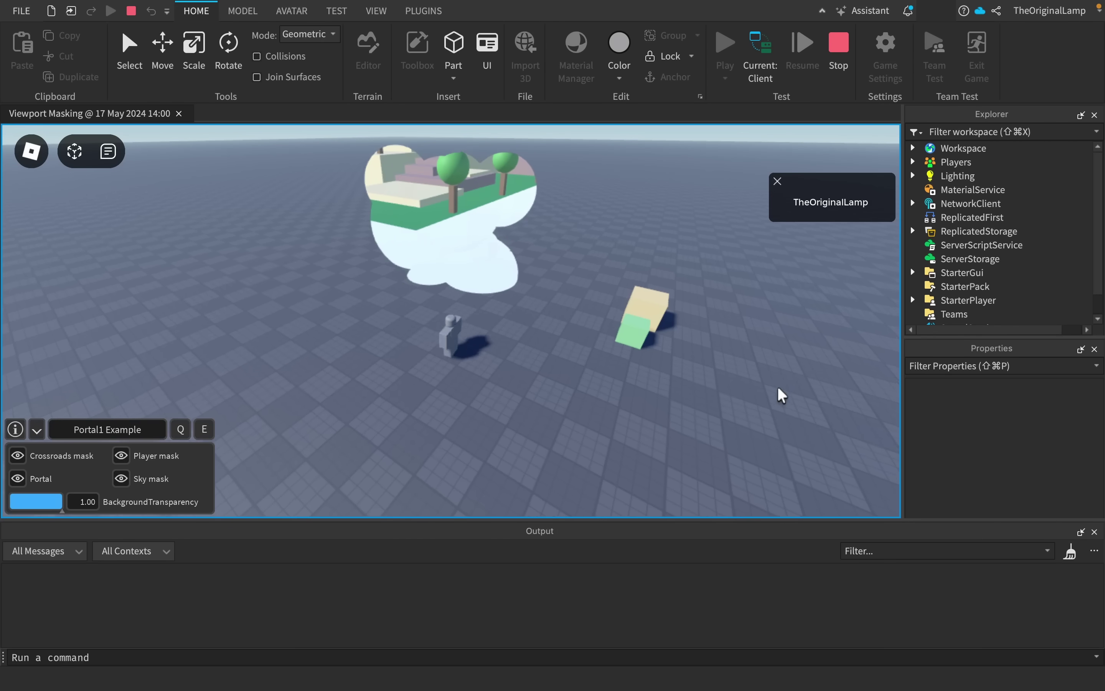
- Walk the character around the Portal1 Example to inspect the portal from several angles, and stop the playtest
key(w)
right_drag(778, 389, 777, 388)
right_drag(724, 357, 724, 356)
key(w)
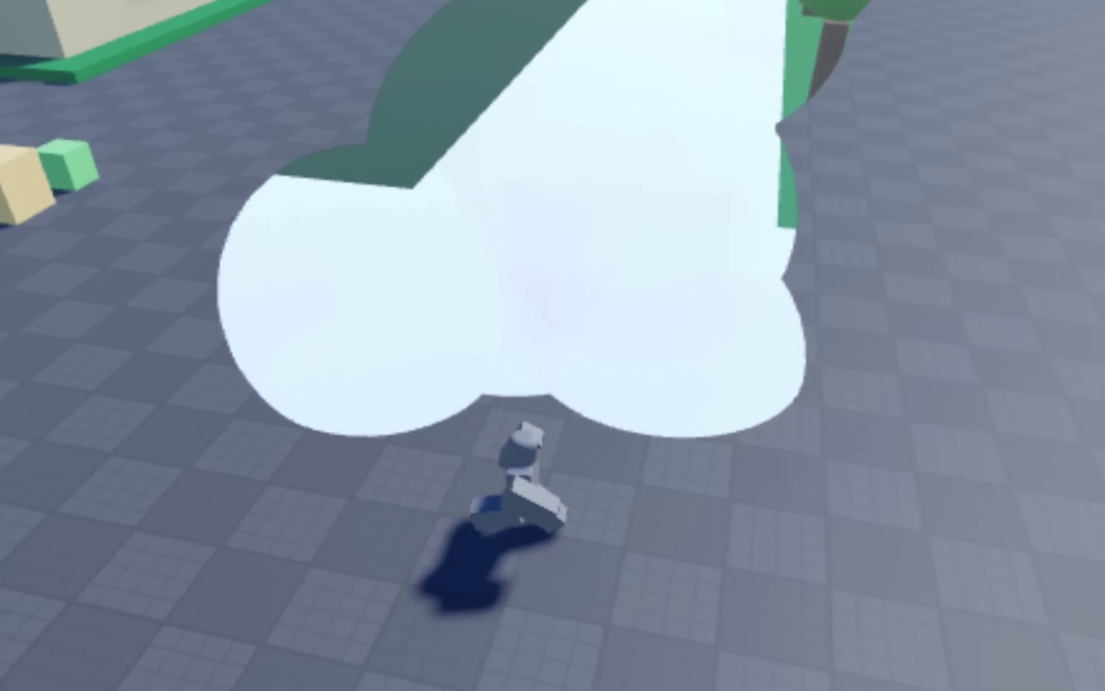
key(w)
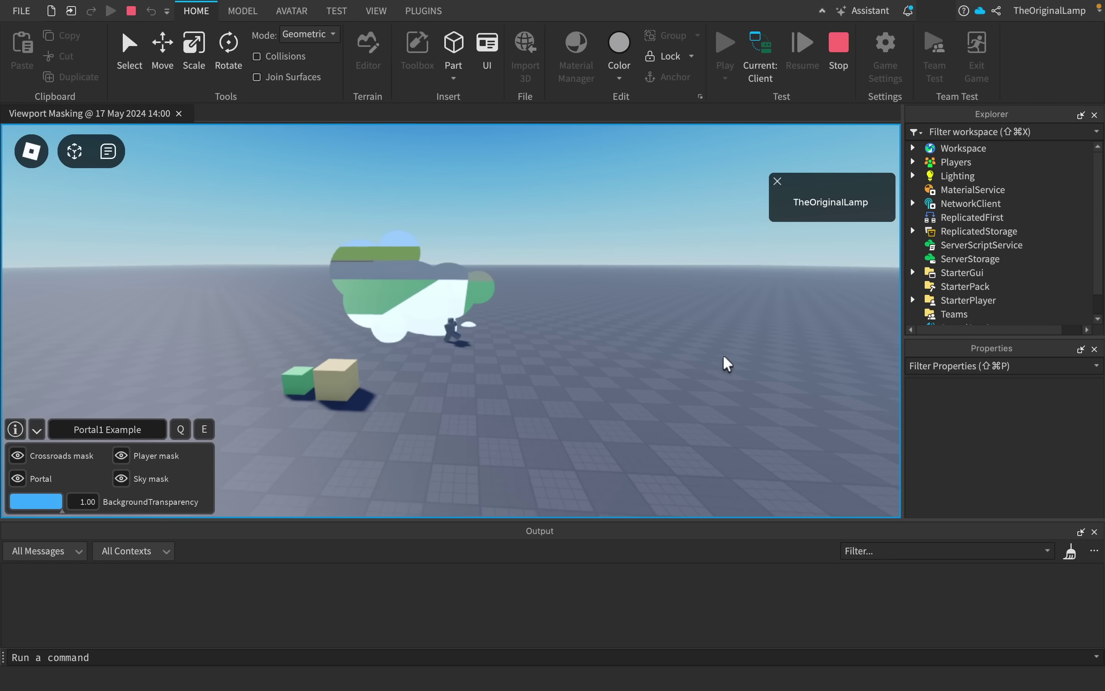
key(w)
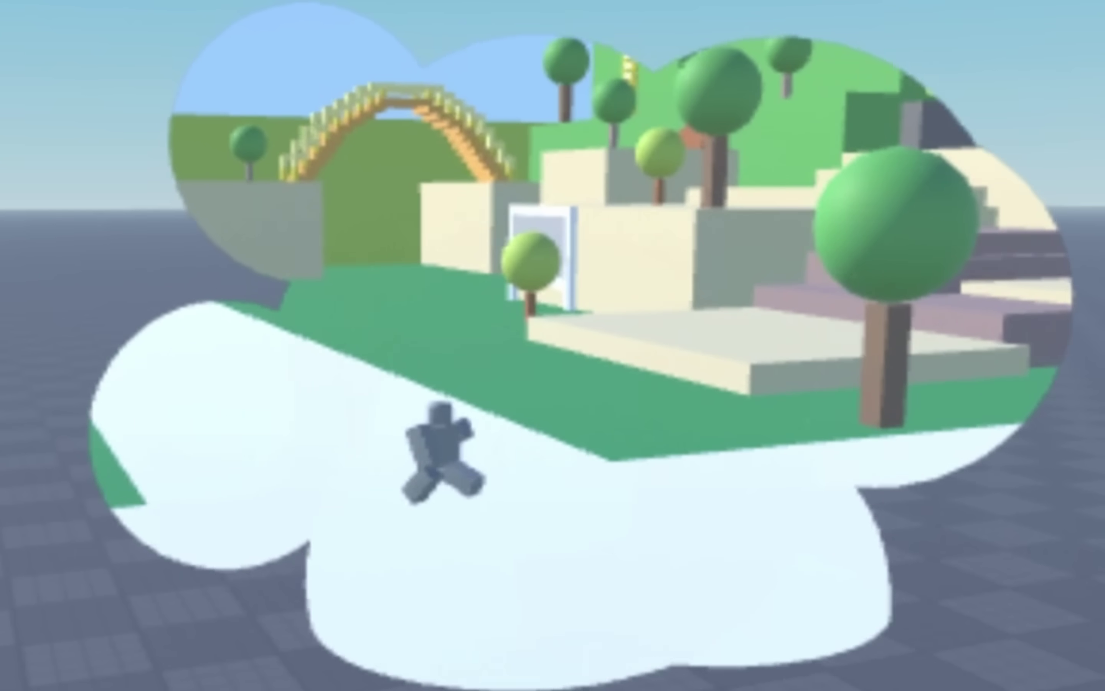
key(w)
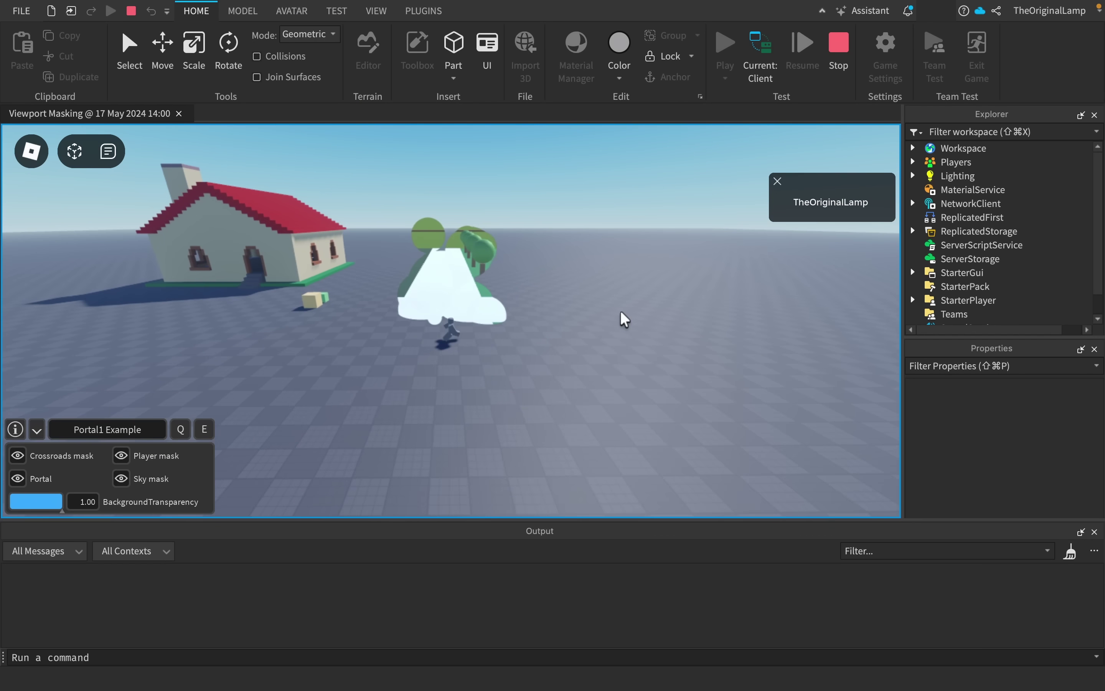
key(w)
key(shift+F5)
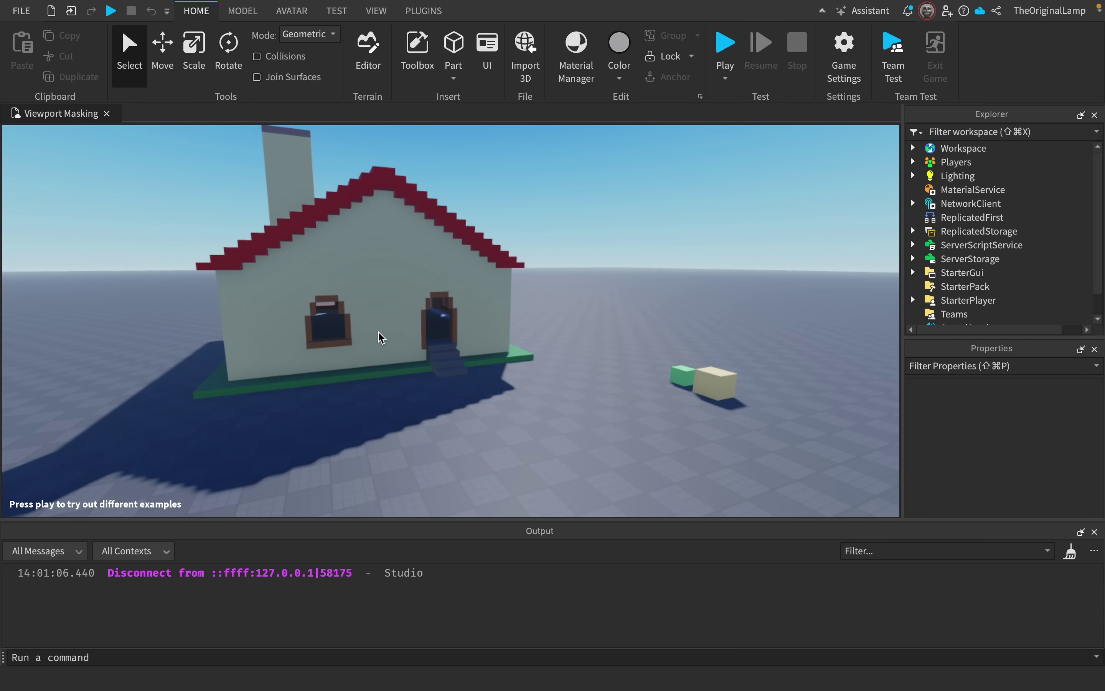
- Switch to the browser and skim the ViewportFrame Masking forum post, covering its masking sections, test links and list of examples
key(ctrl+Left)
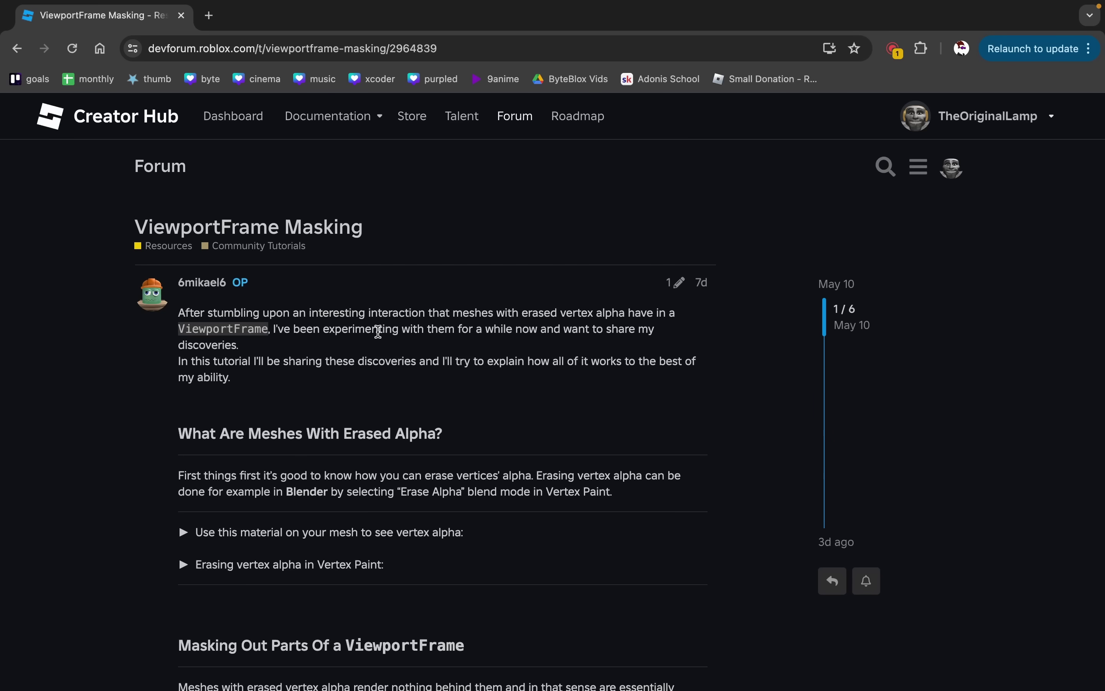
scroll(378, 332, down, 20)
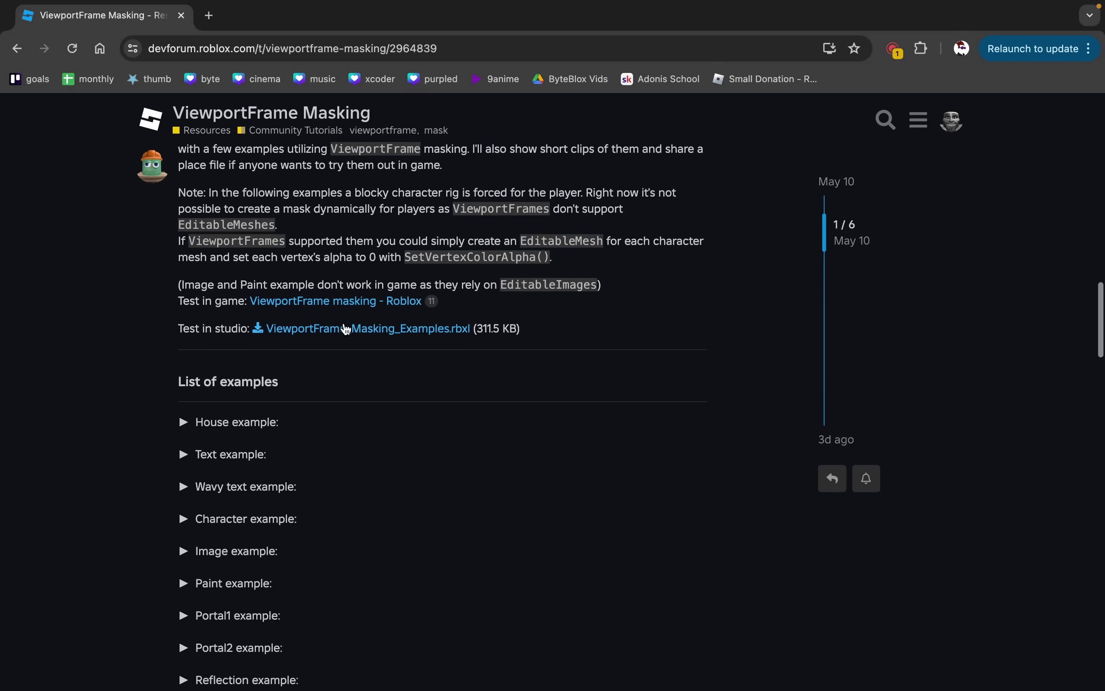
scroll(346, 329, up, 1)
scroll(382, 363, up, 1)
scroll(378, 364, down, 5)
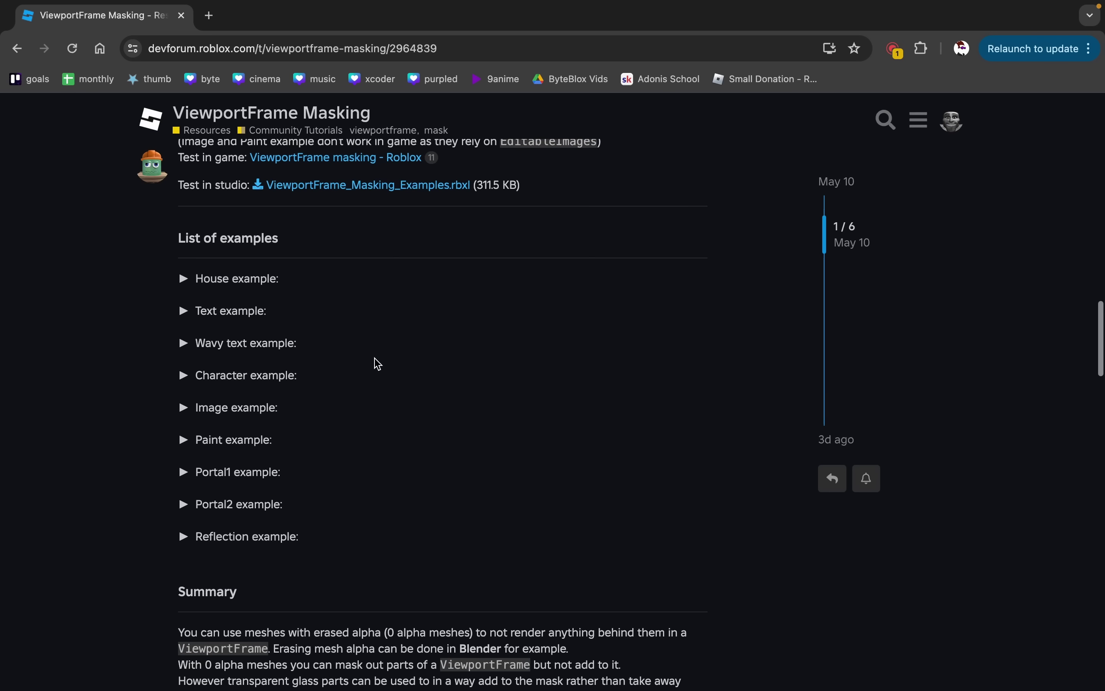
scroll(295, 327, down, 10)
scroll(382, 360, up, 20)
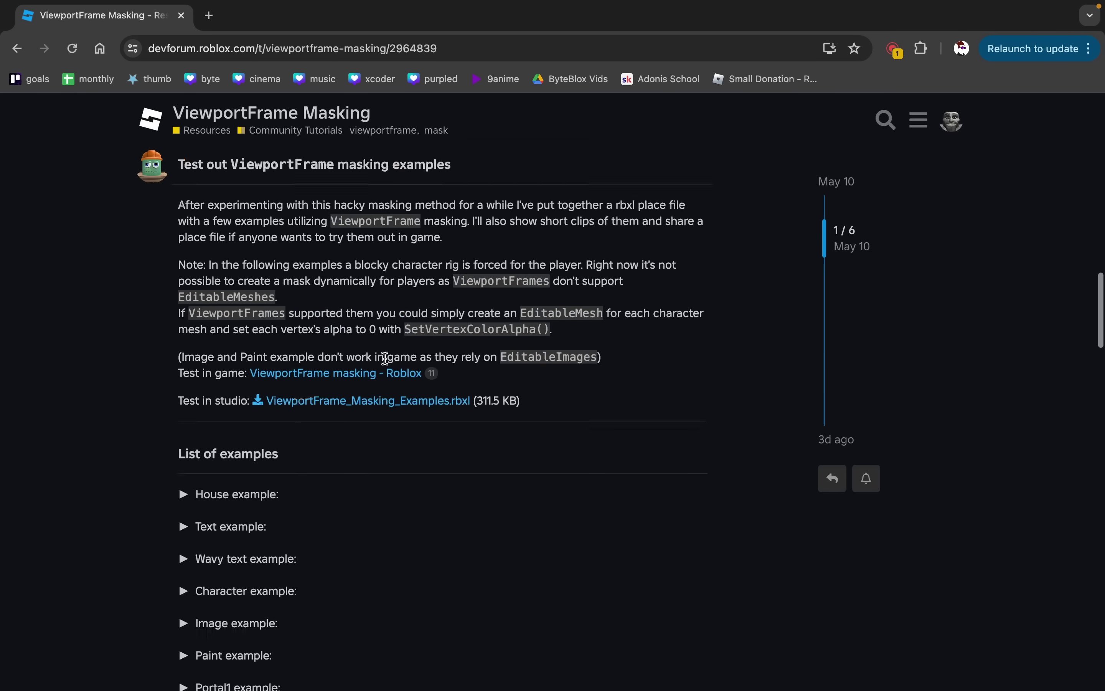
scroll(385, 357, up, 20)
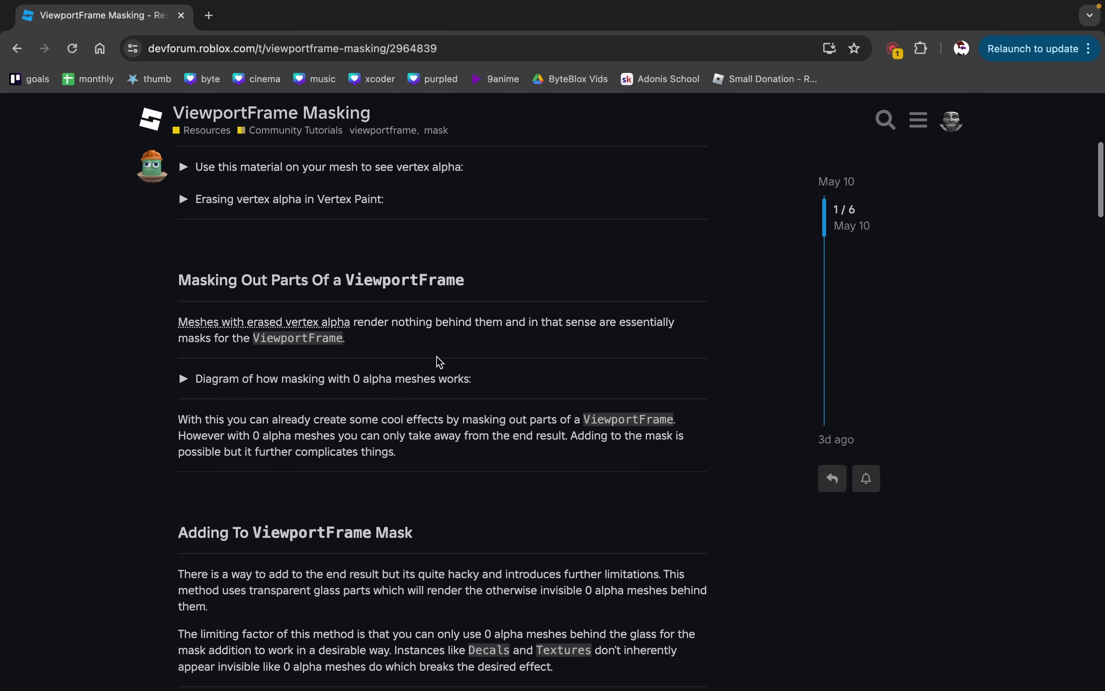
scroll(377, 329, down, 3)
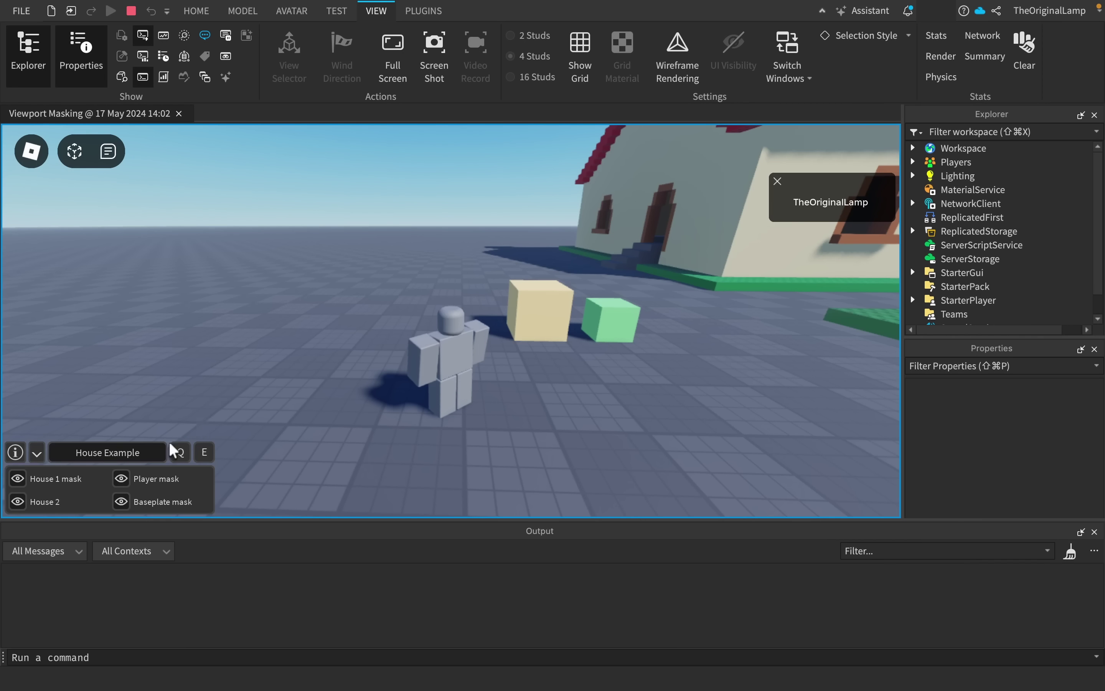
- Walk the character around in the House Example to view both houses in the Roblox Studio playtest
key(d)
key(a)
key(w)
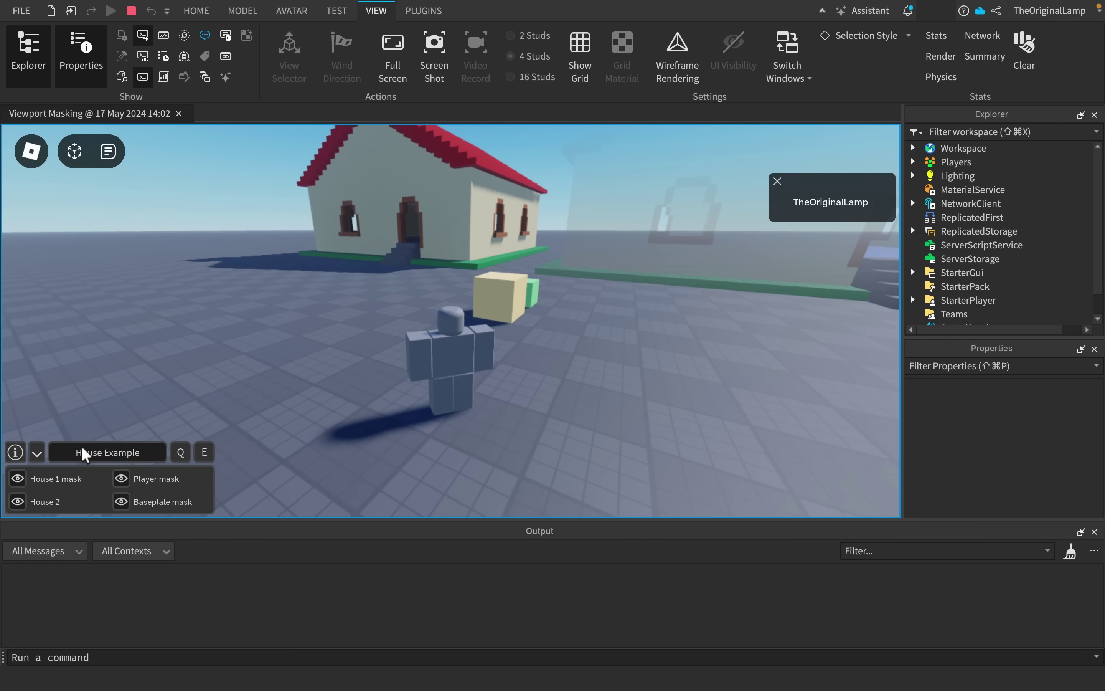
- Cycle forward through all the masking examples until the House Example is active again
key(e)
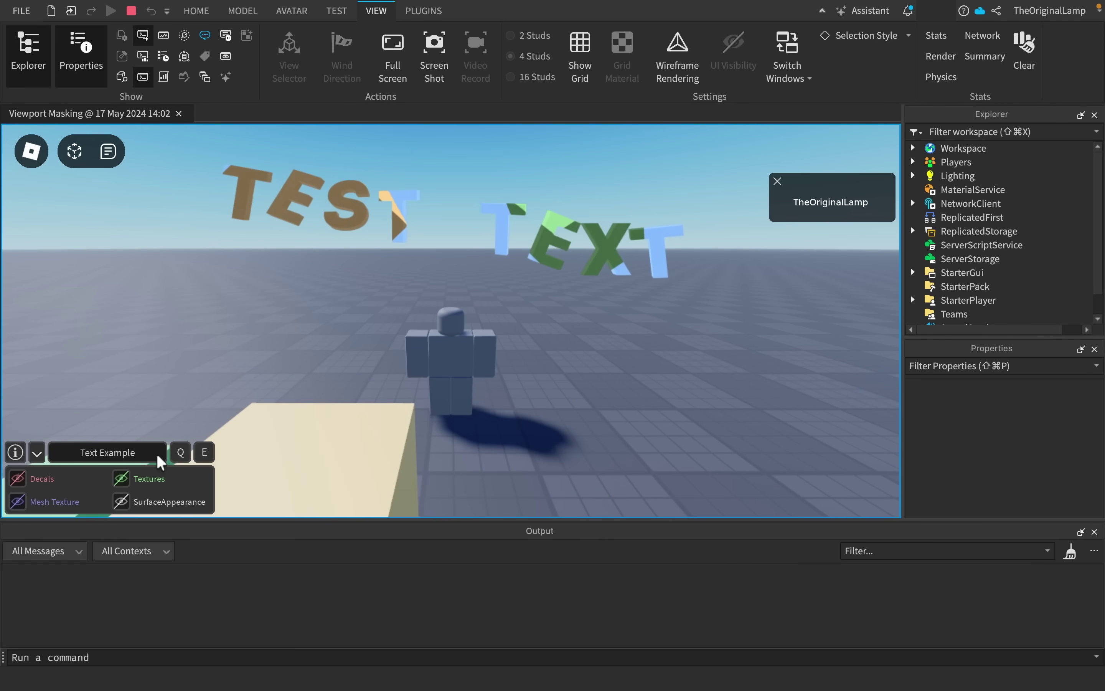
key(e)
key(e)
key(e)
key(e)
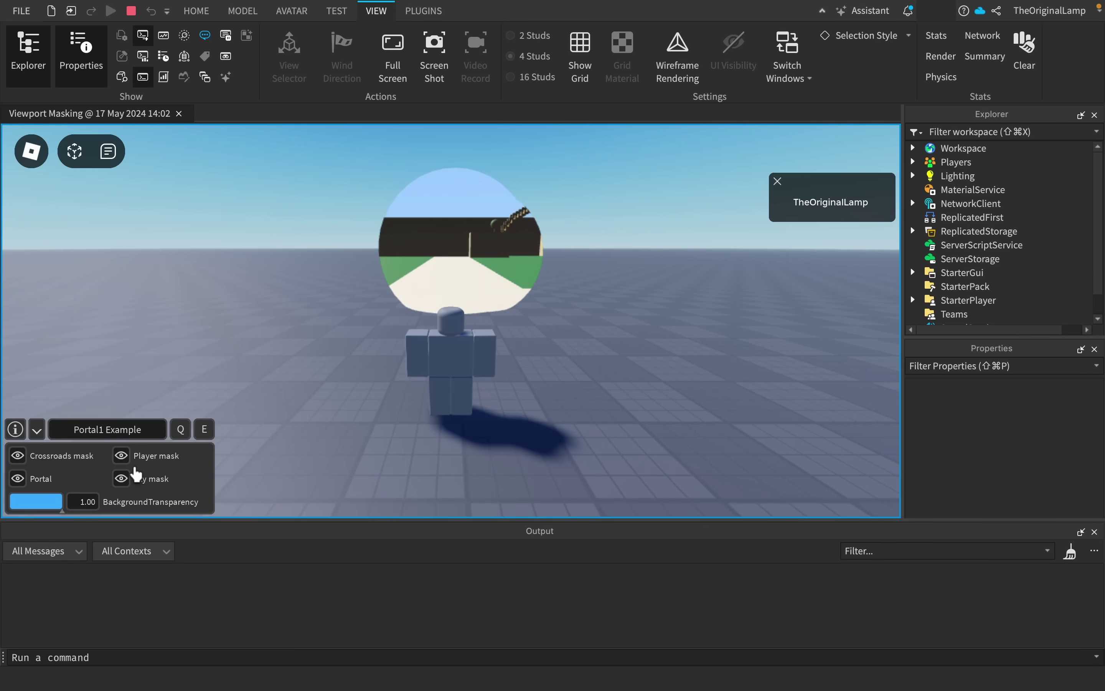
key(e)
key(e)
key(e)
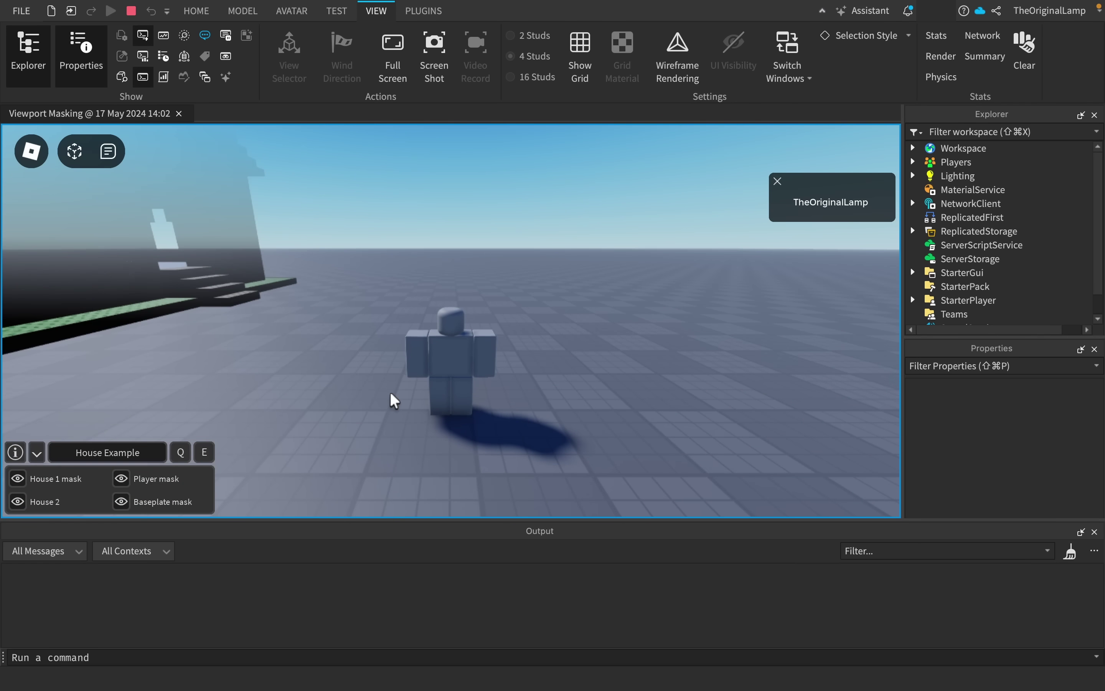
- Open the list of example descriptions, look through it, and expand and collapse the House Example entry to read it
click(37, 452)
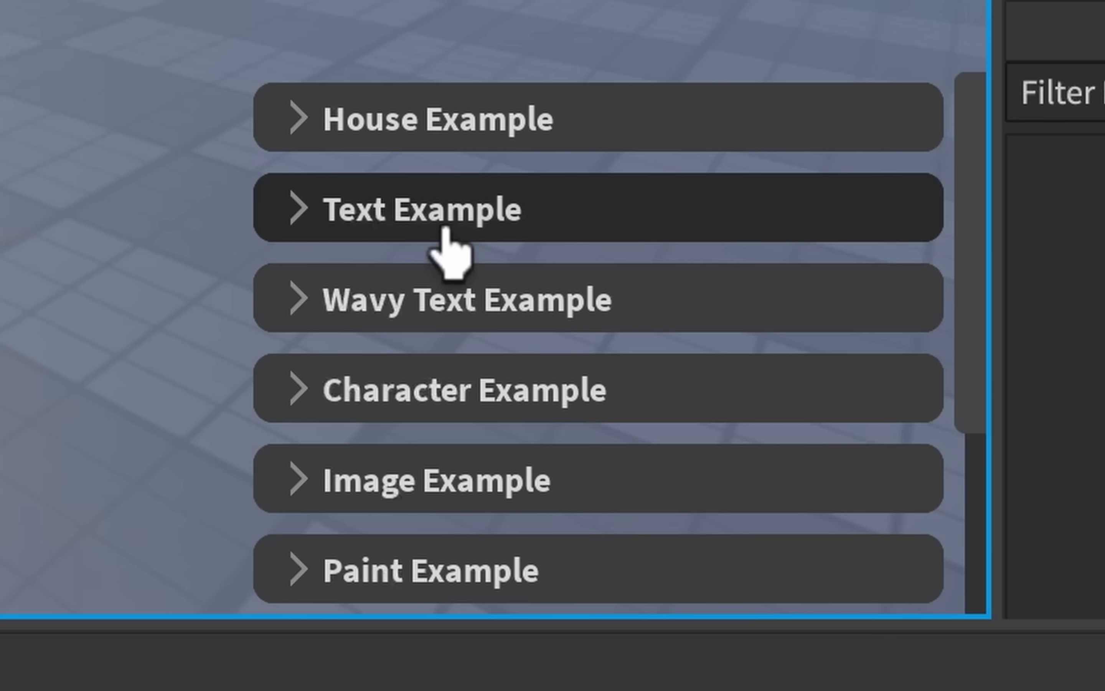
scroll(706, 390, down, 3)
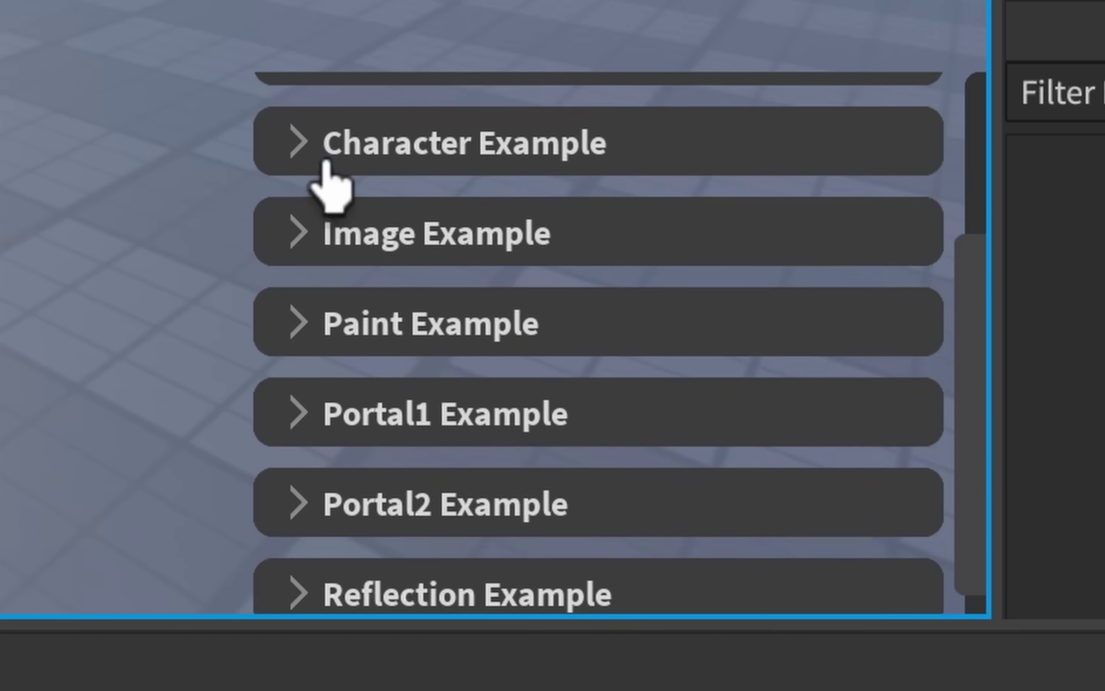
scroll(325, 162, up, 3)
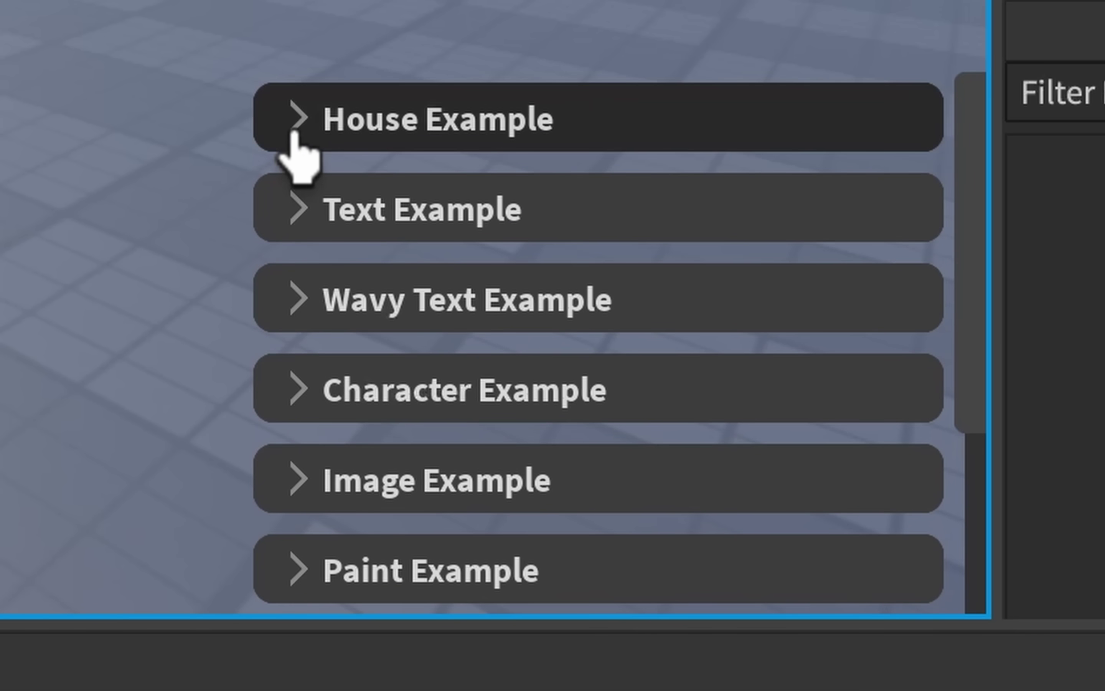
click(321, 140)
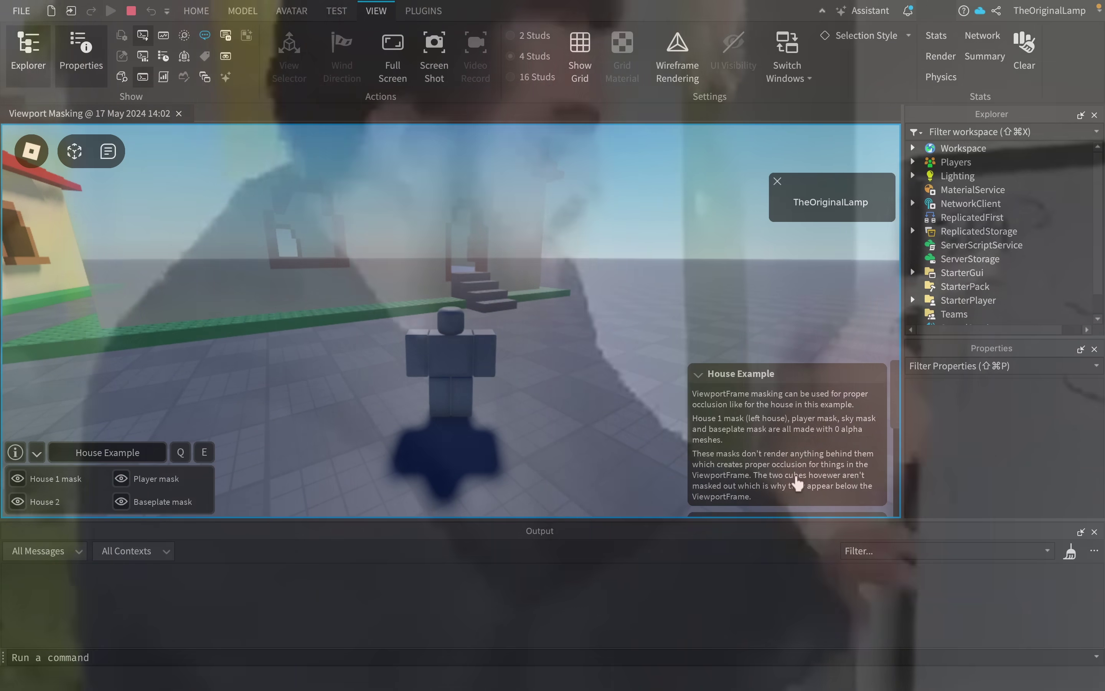
click(698, 373)
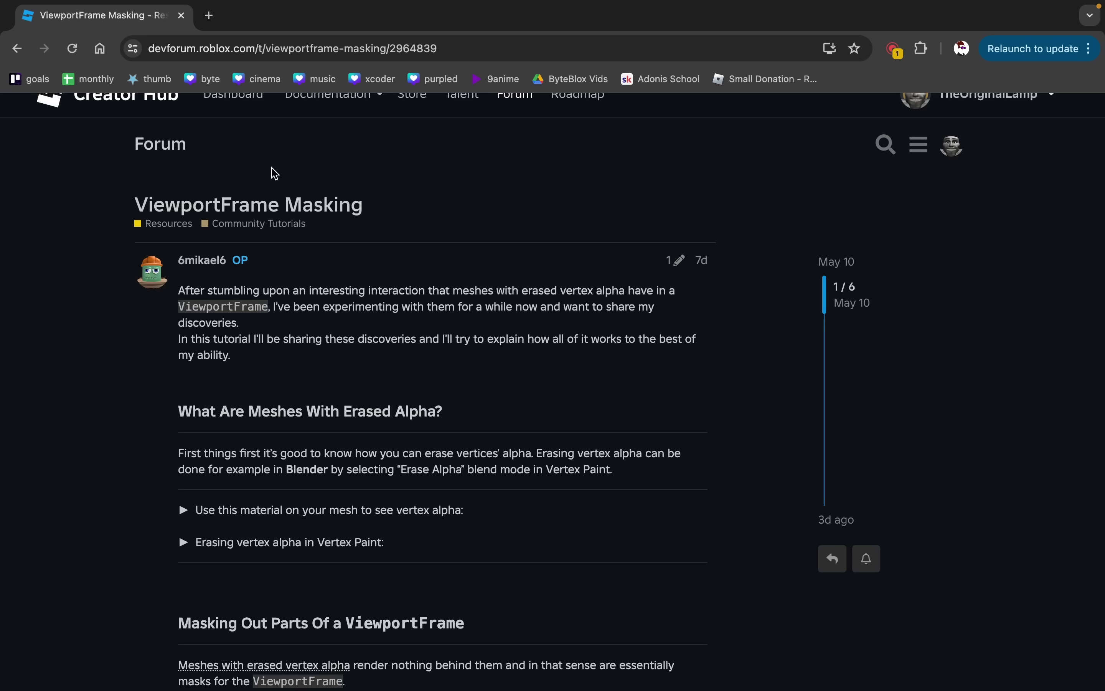
- Switch to the browser, find the forum post's in-game test link and view the ViewportFrame masking game page, highlighting its title
scroll(320, 237, down, 8)
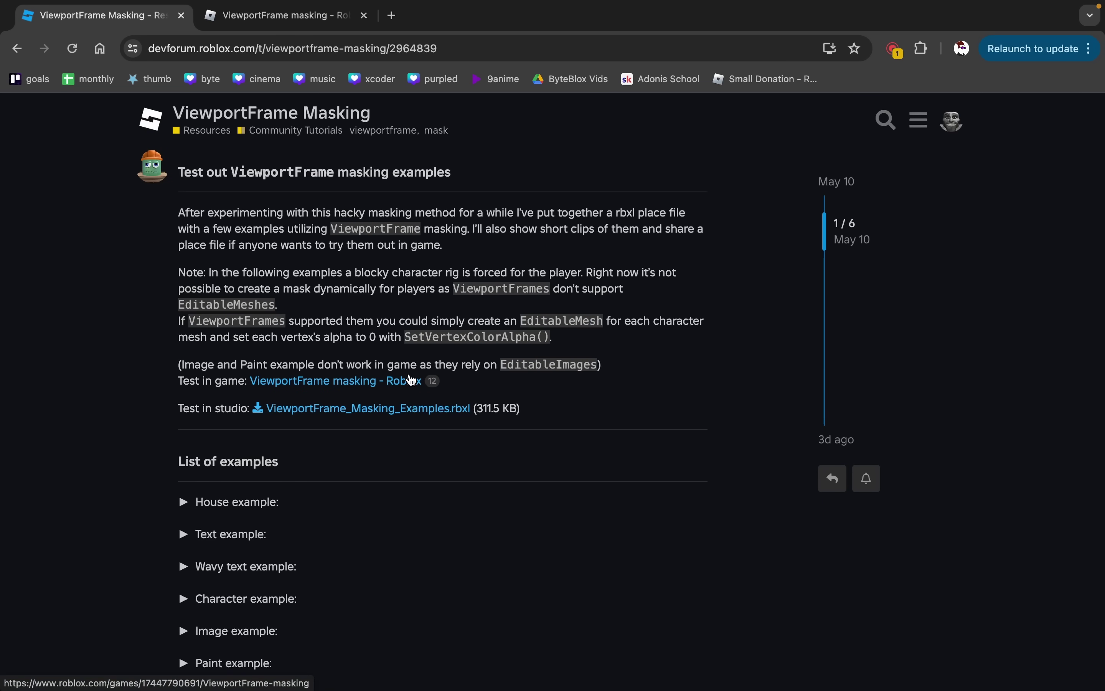
click(285, 23)
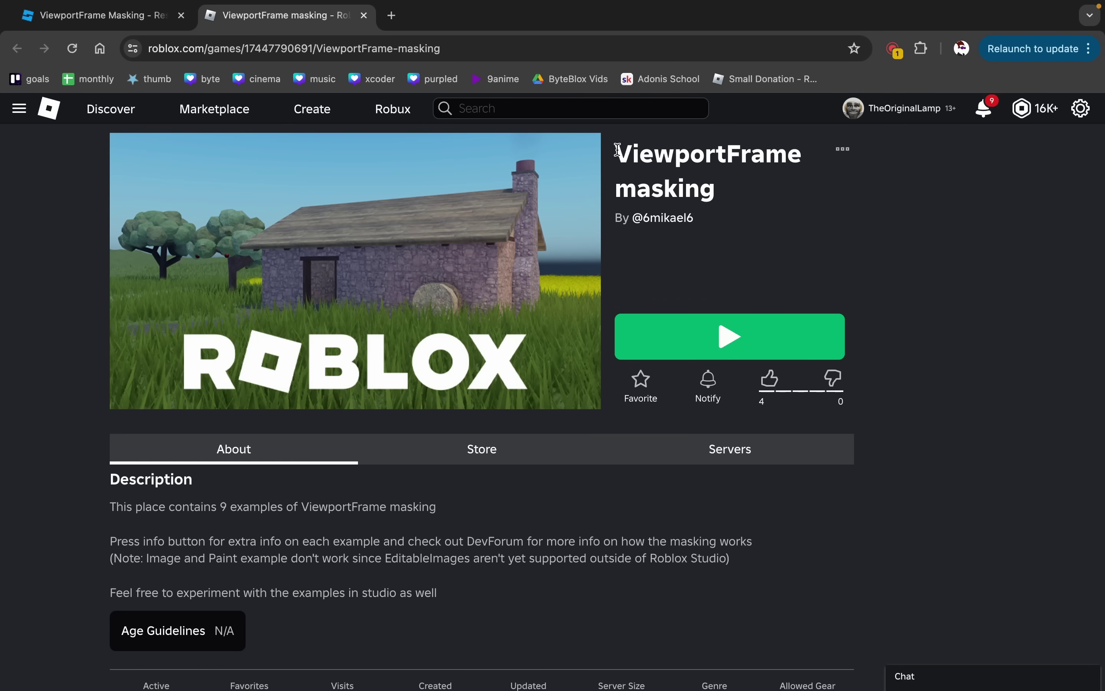
drag(615, 149, 802, 189)
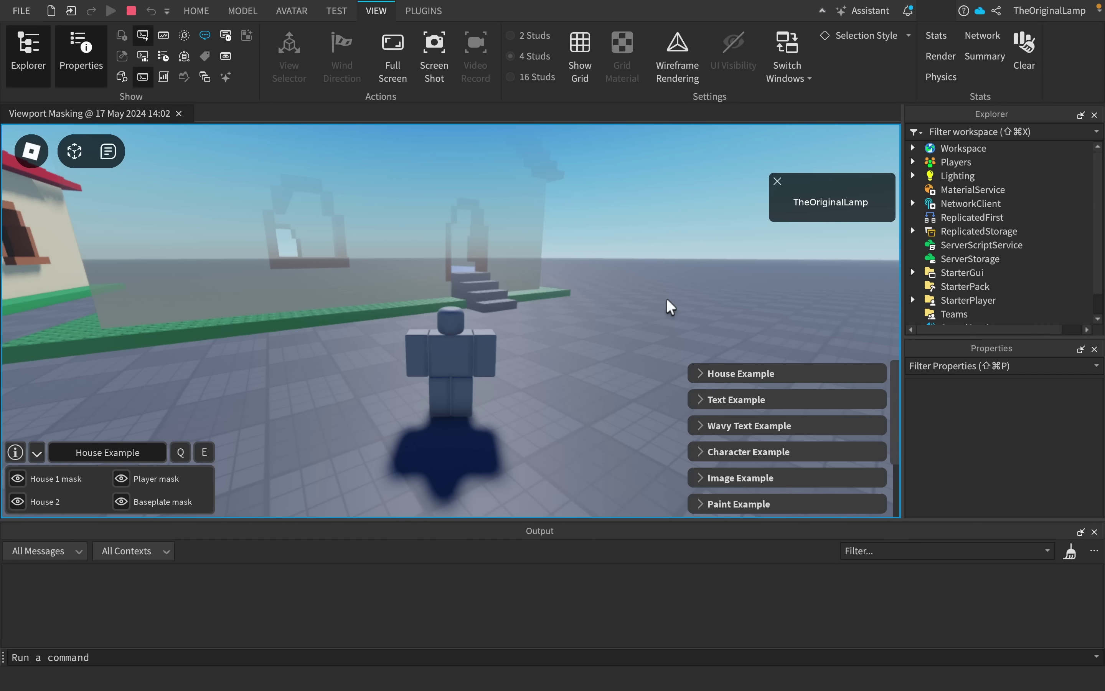
- Walk the character around House 2 in the Roblox Studio playtest to examine its masking at the base, stairs and example list
key(a)
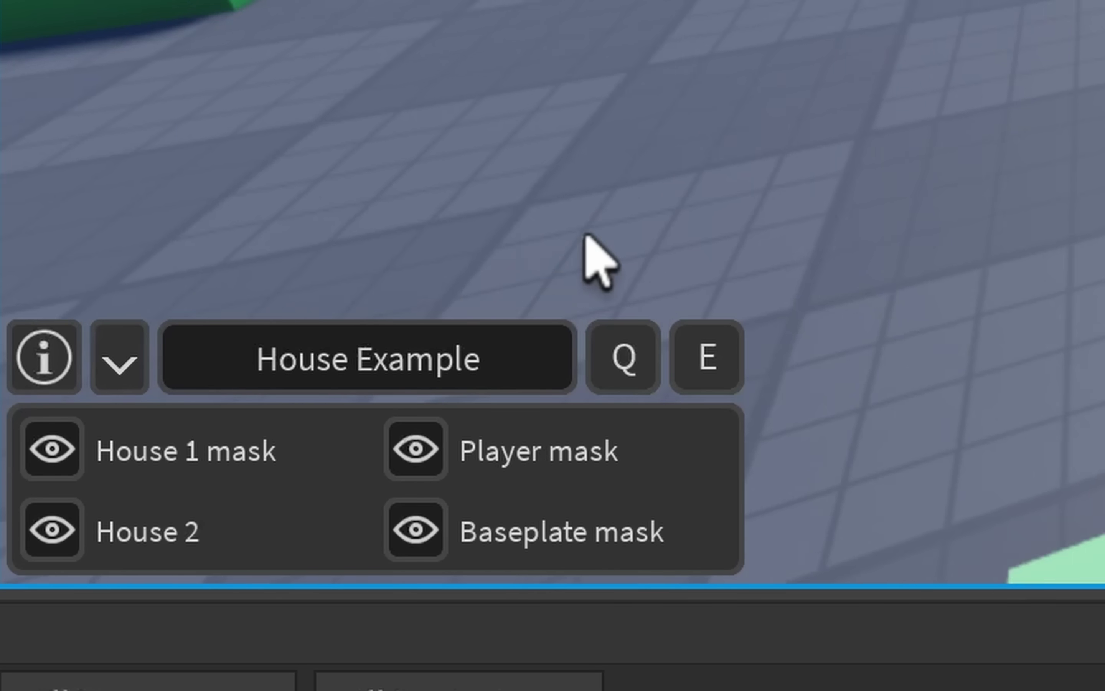
key(w)
key(d)
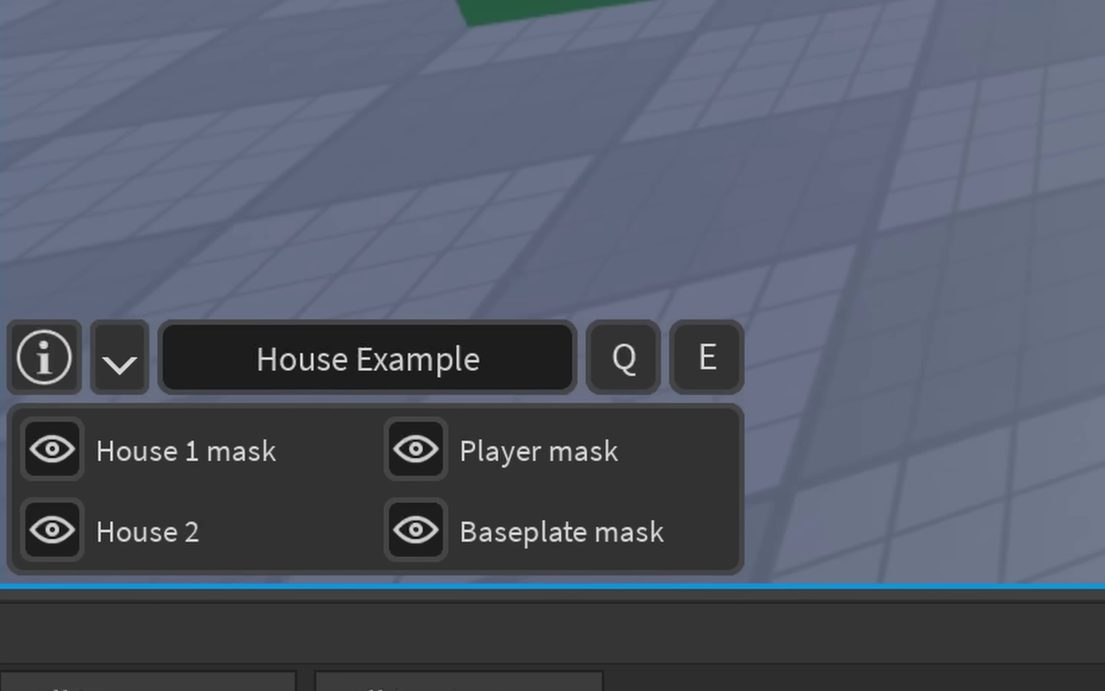
key(a)
key(a)
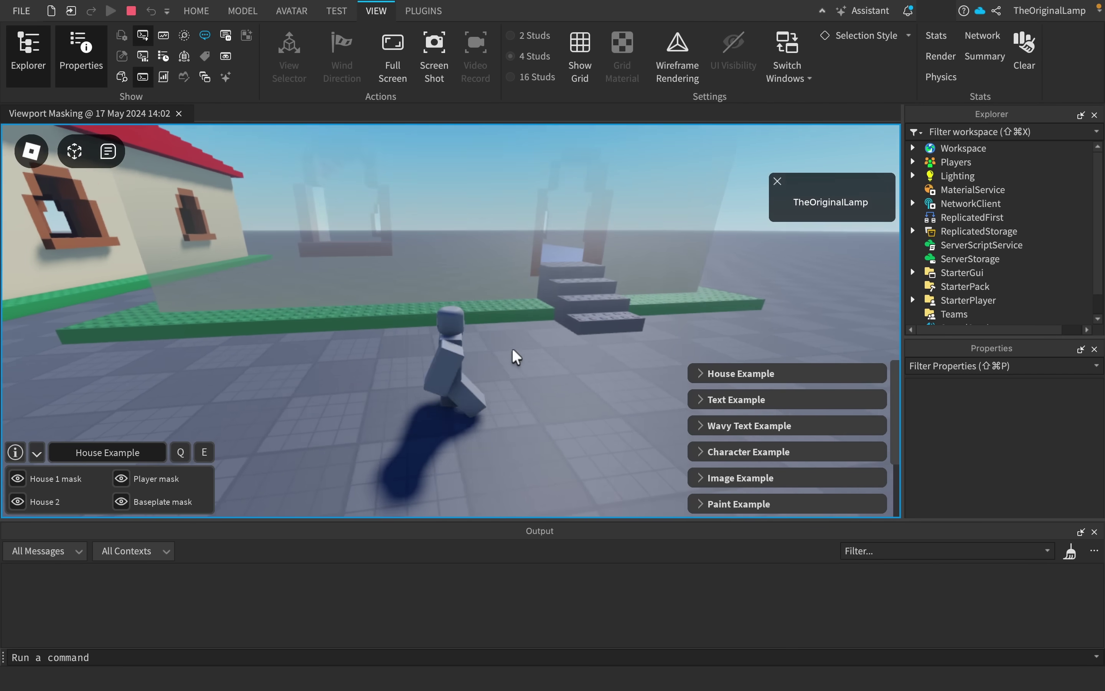
right_drag(512, 348, 512, 348)
key(a)
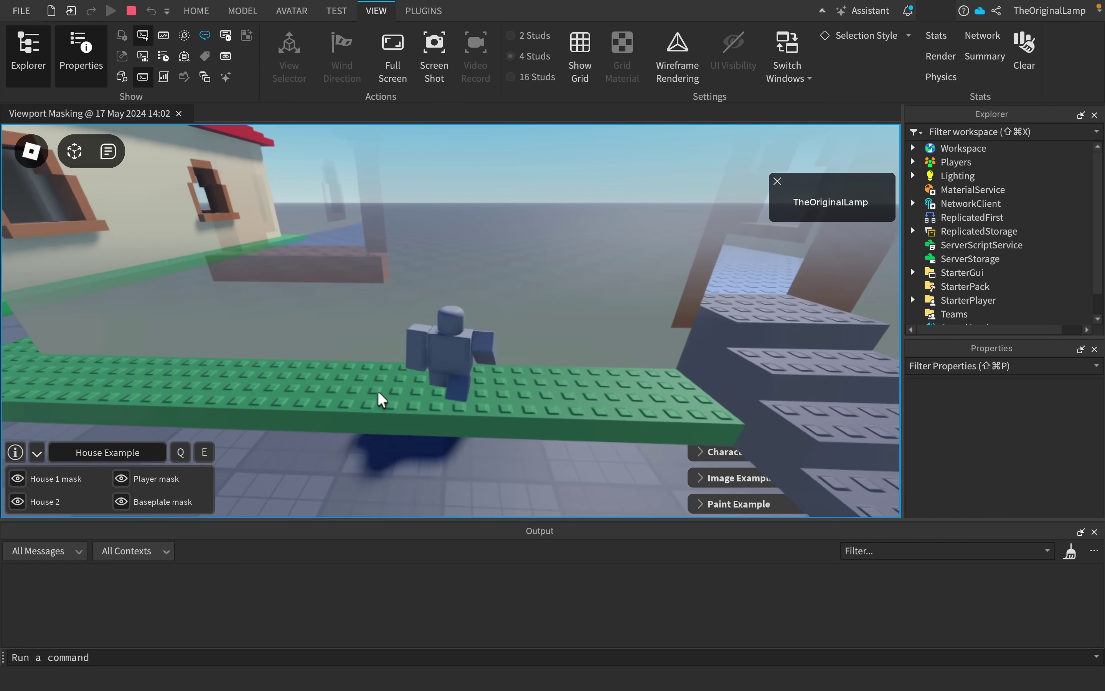
key(w)
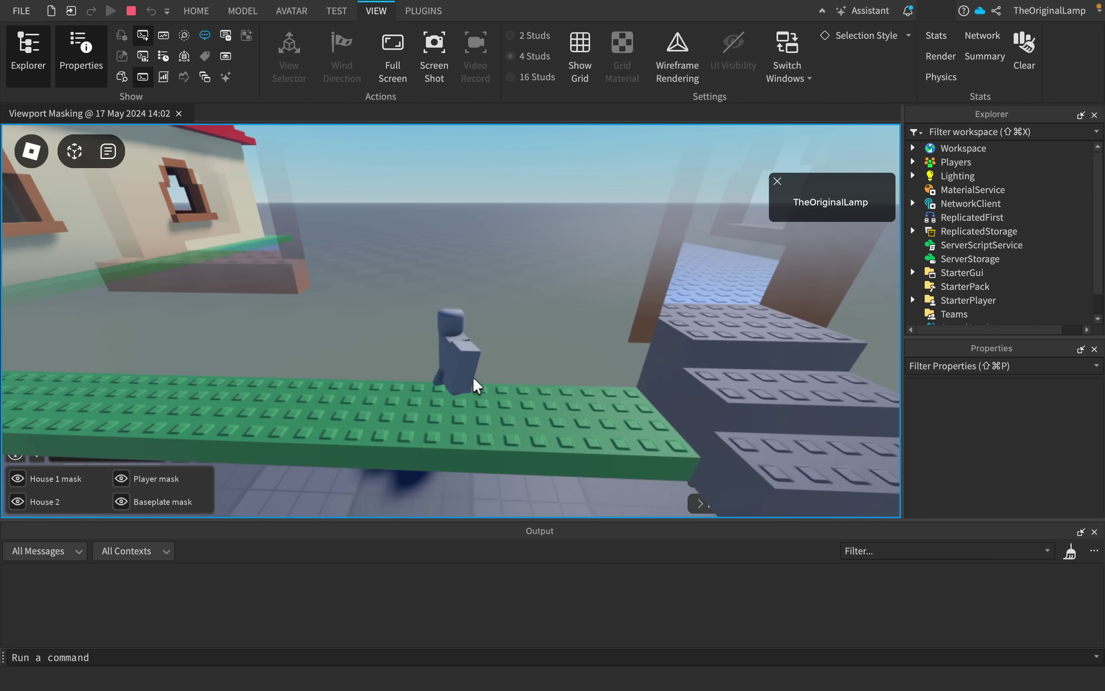
key(a)
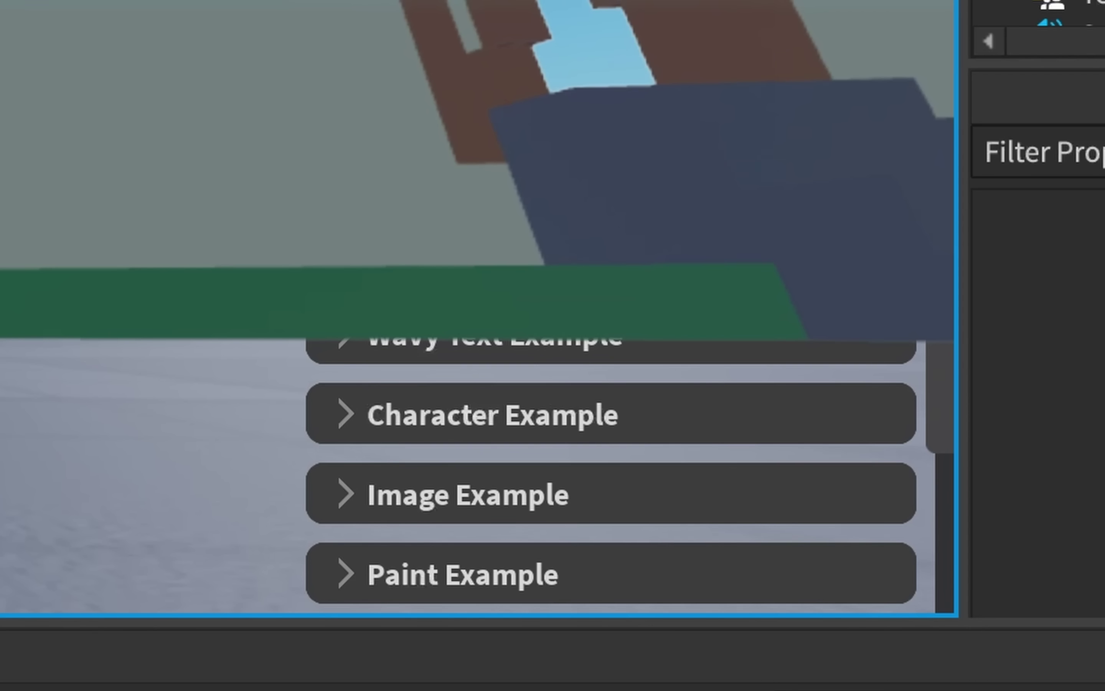
key(d)
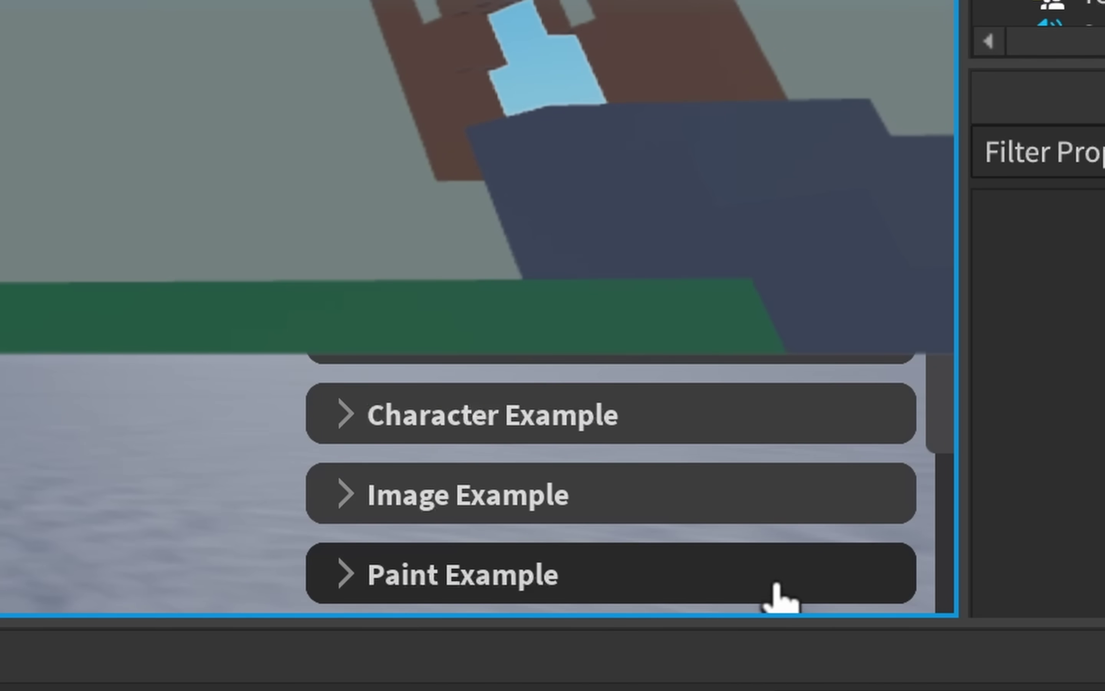
key(a)
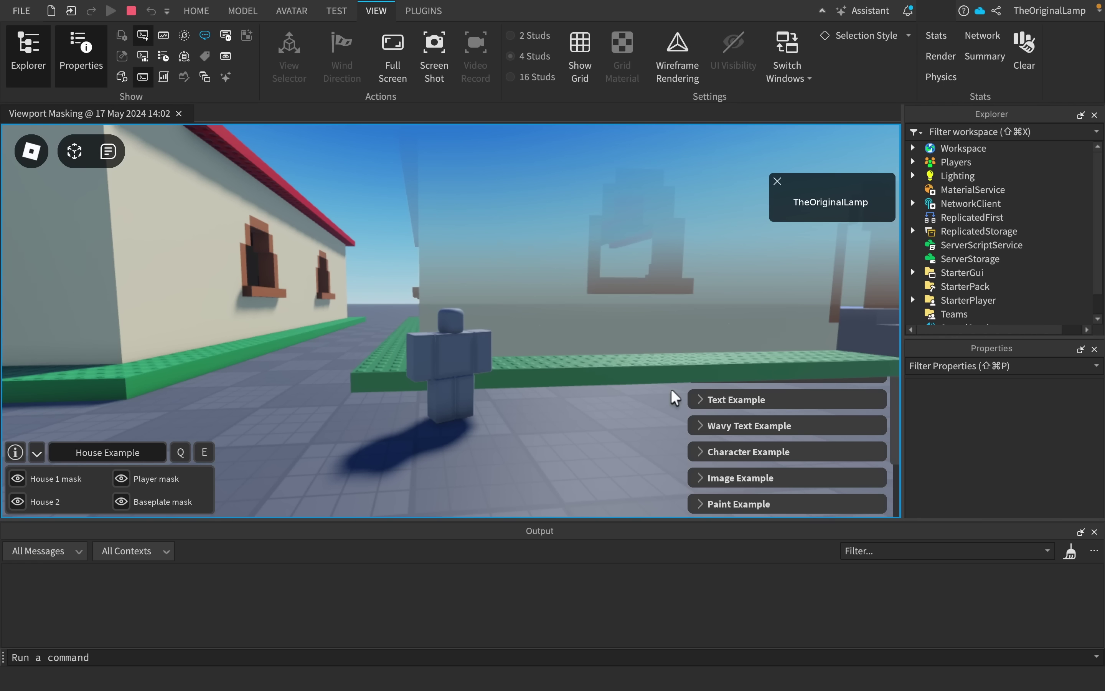
key(a)
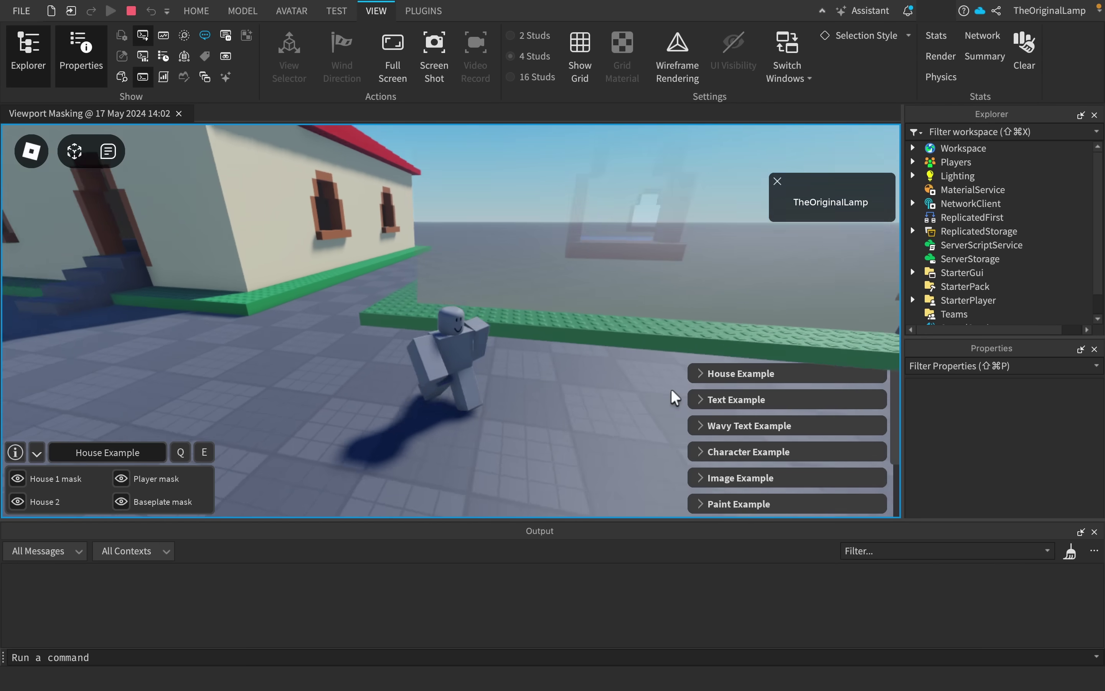
- Toggle the House Example's Player mask and House 1 mask to compare the view, leaving both masks enabled
scroll(256, 226, down, 3)
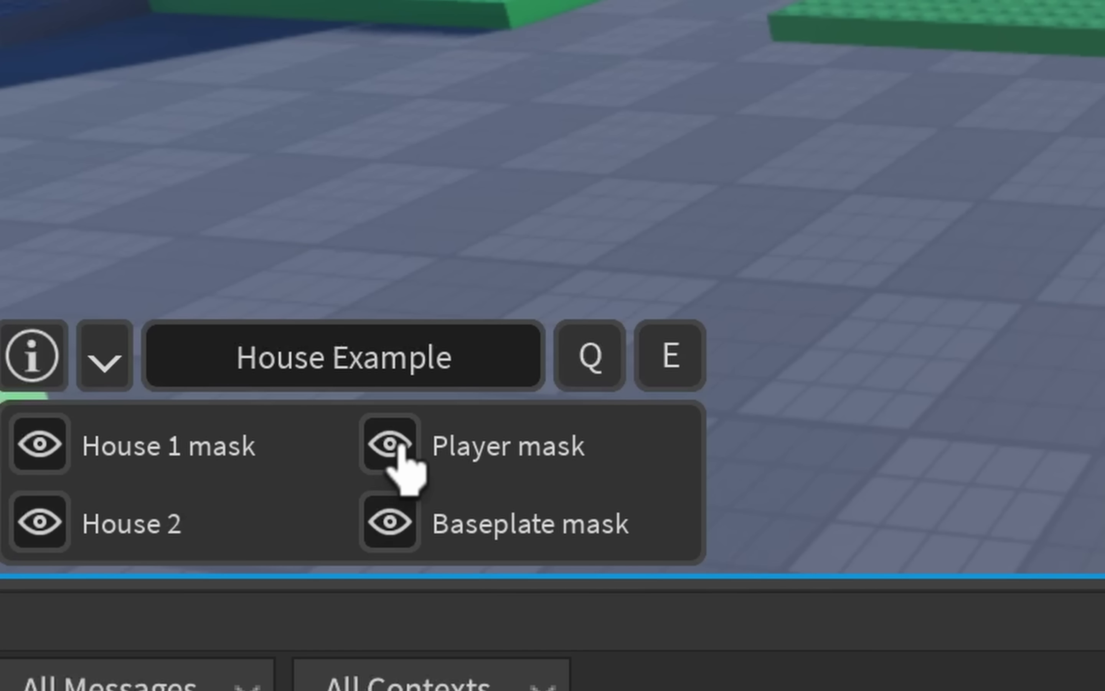
click(390, 447)
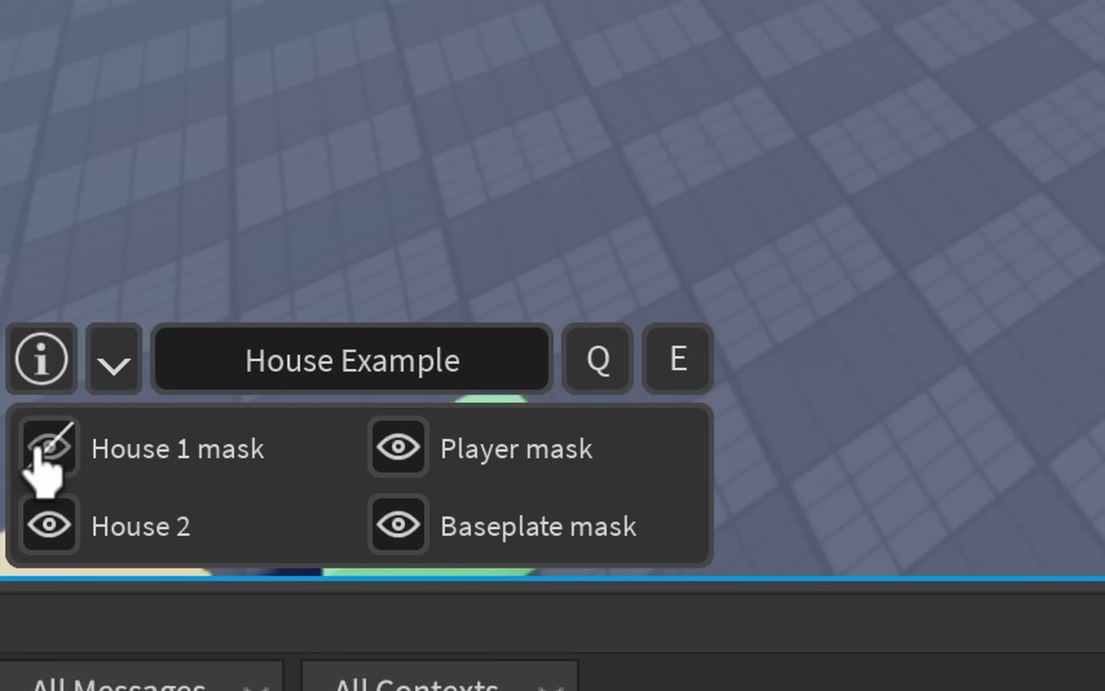
click(39, 446)
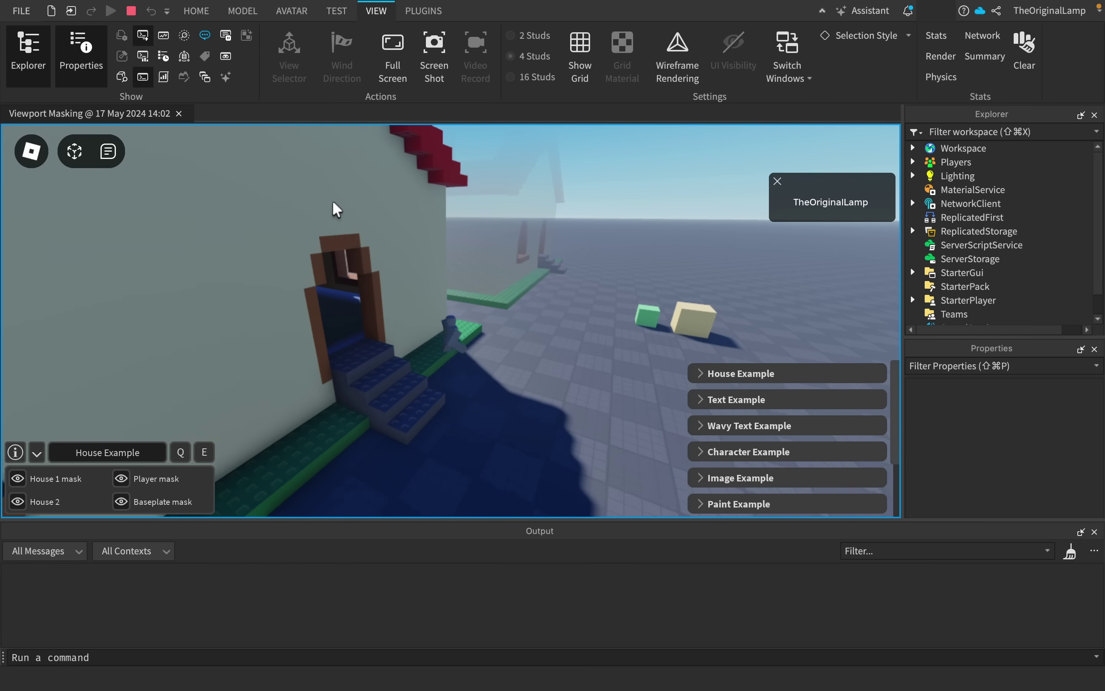
- Walk the character alongside the house and turn the camera to examine the masked doorway and windows
key(w)
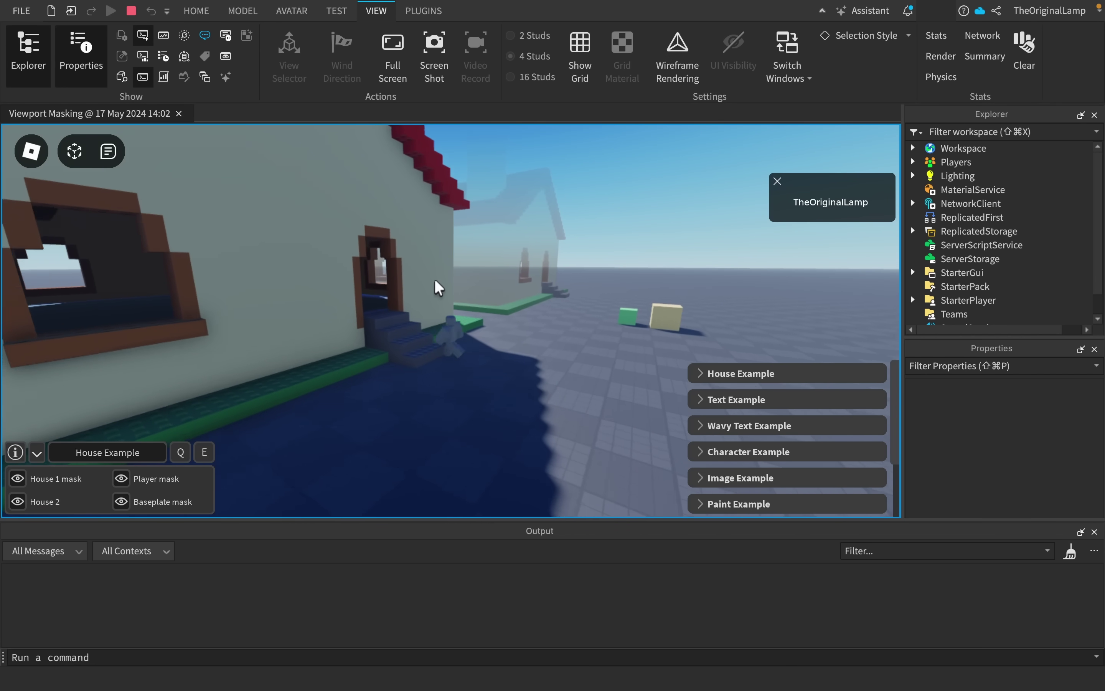
right_drag(519, 294, 520, 293)
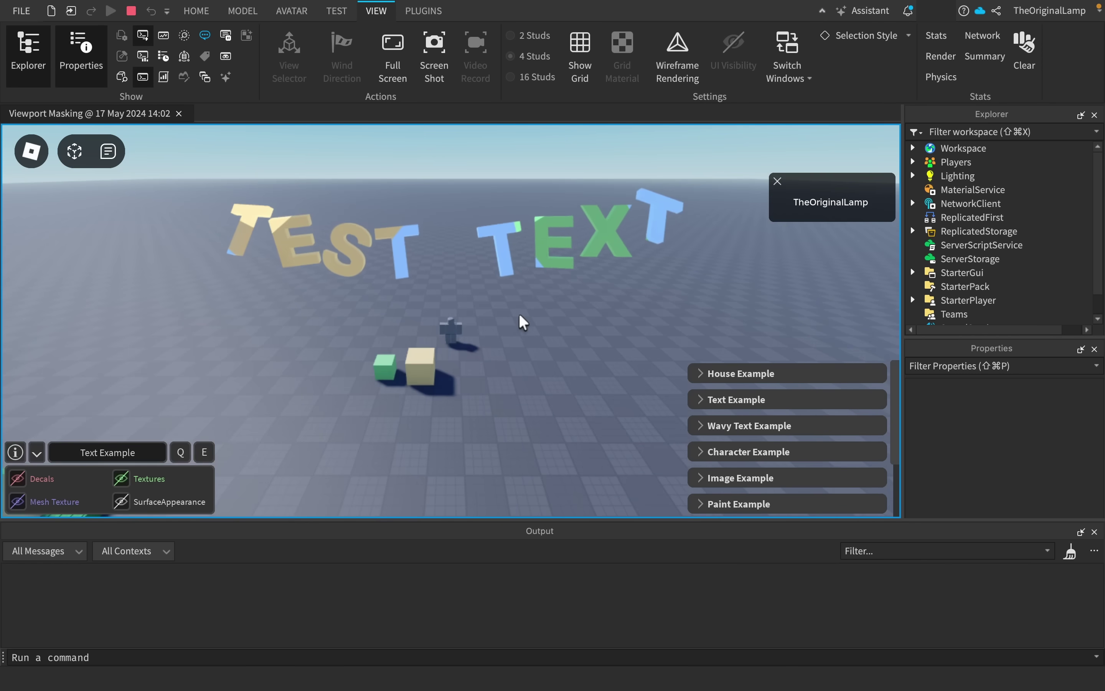
- Toggle Mesh Texture and Decals in the Text Example one at a time to compare their effect on the letters, leaving both off
scroll(519, 313, up, 3)
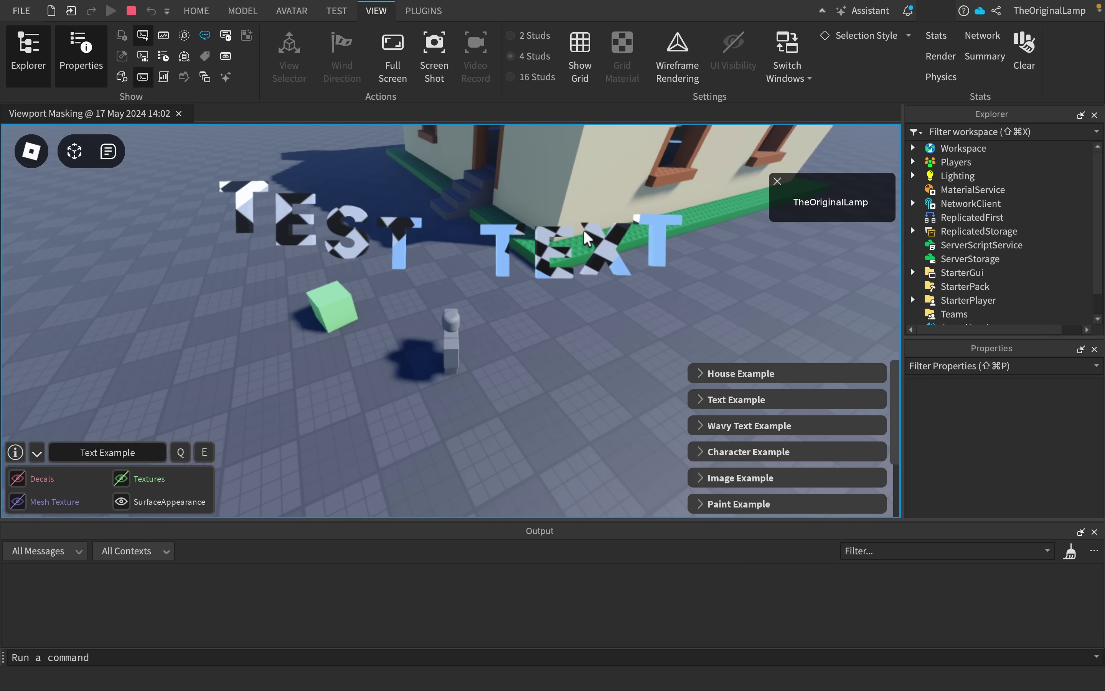
click(40, 502)
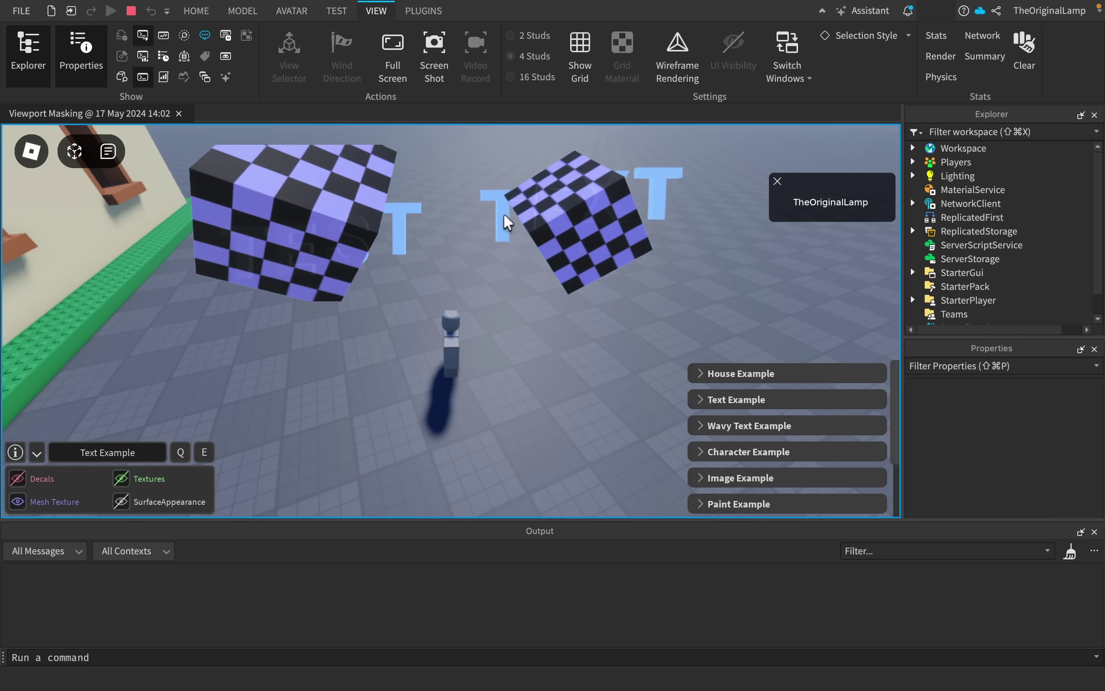
click(24, 503)
click(26, 480)
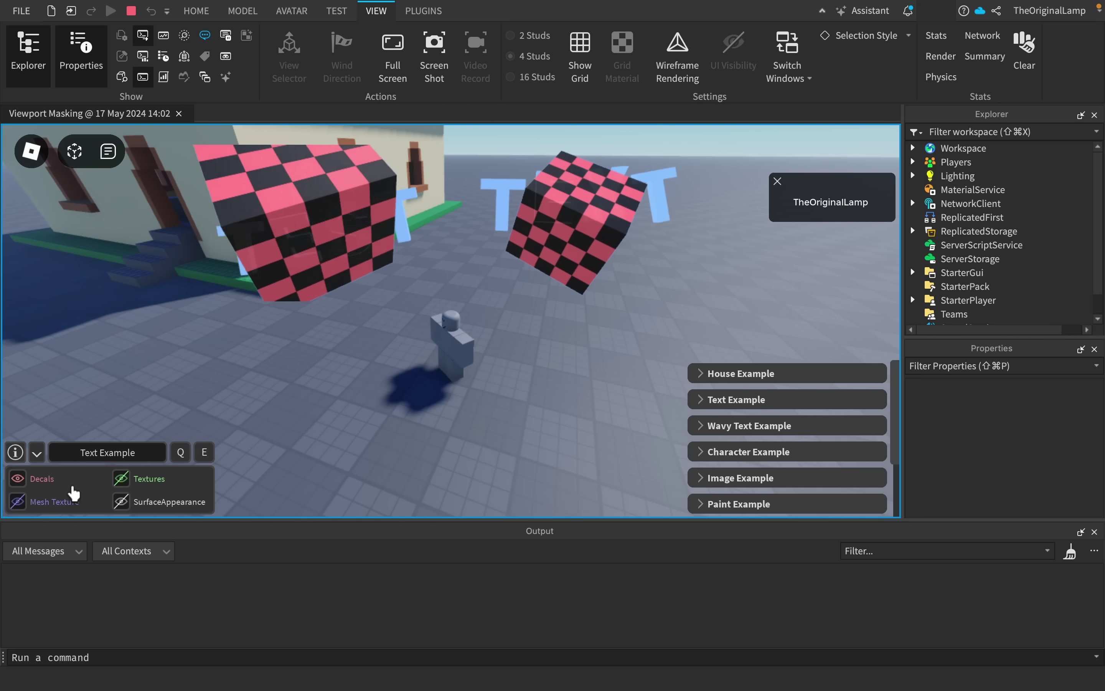
click(36, 486)
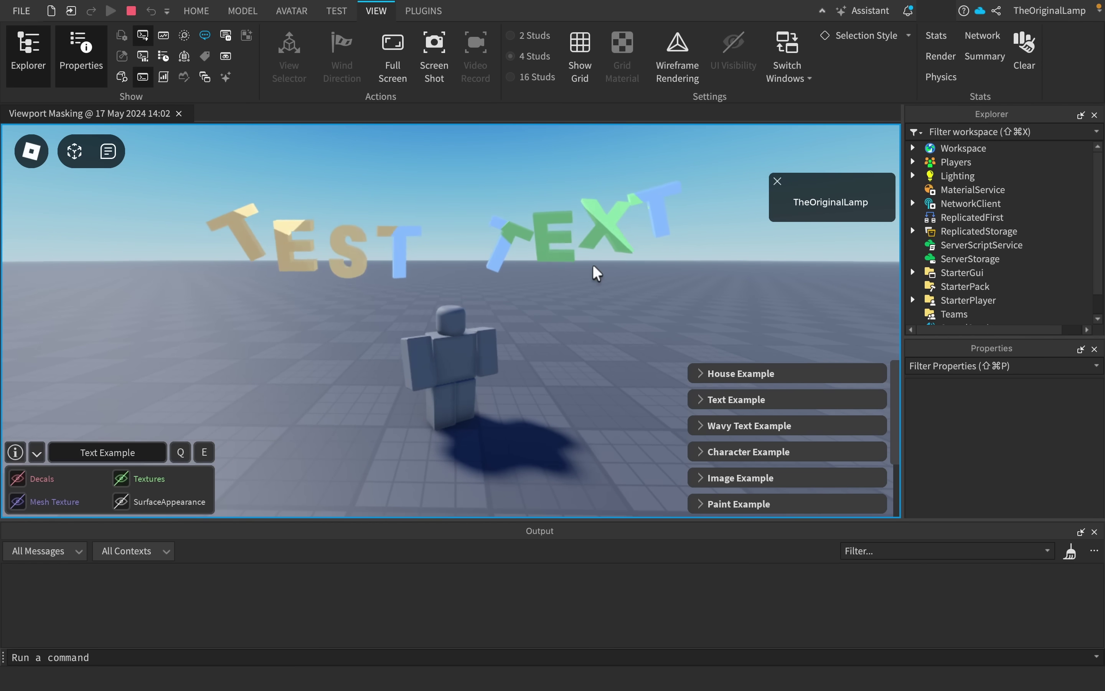
- Switch between the Wavytext Example and the Text Example to compare them, ending on the Wavytext Example
key(e)
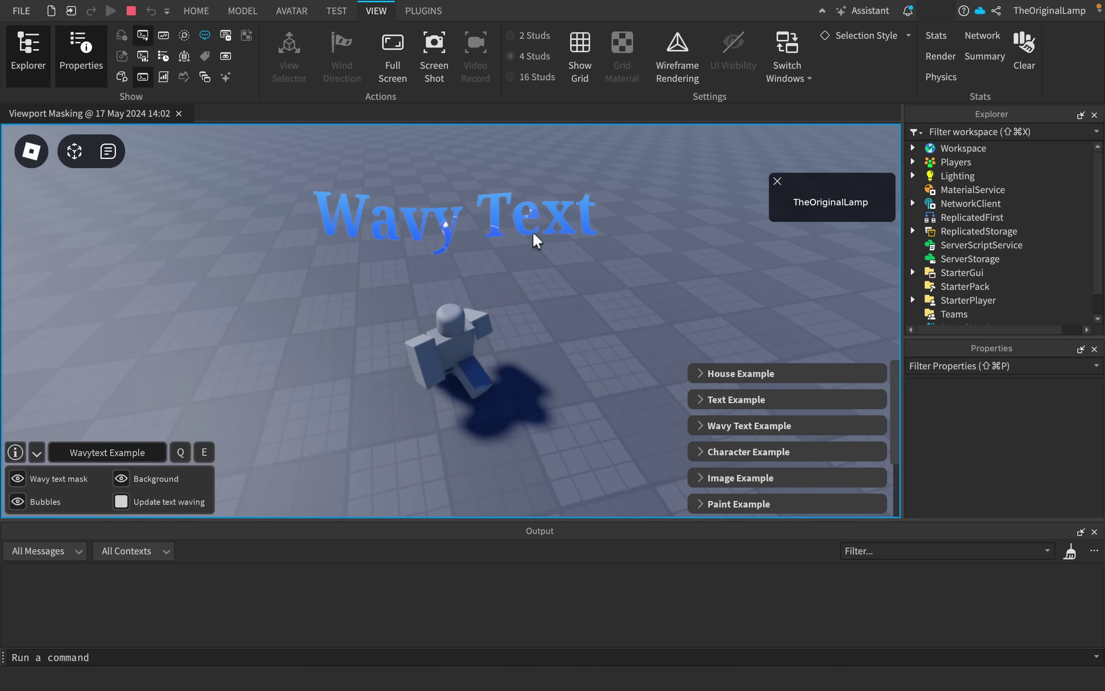
key(q)
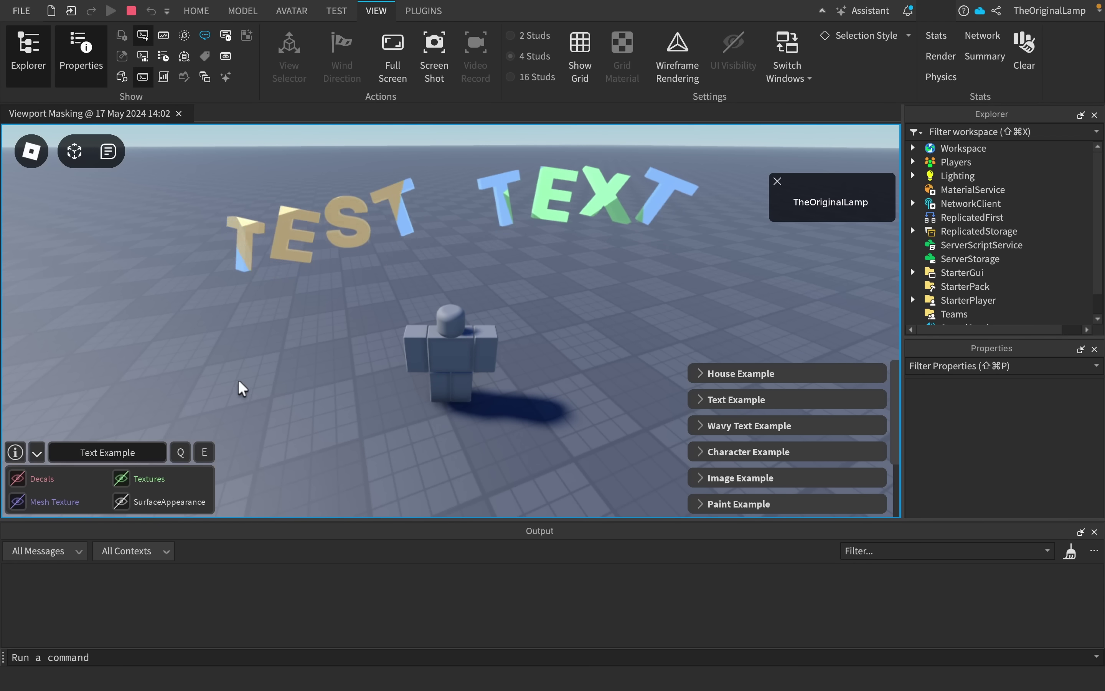
click(204, 453)
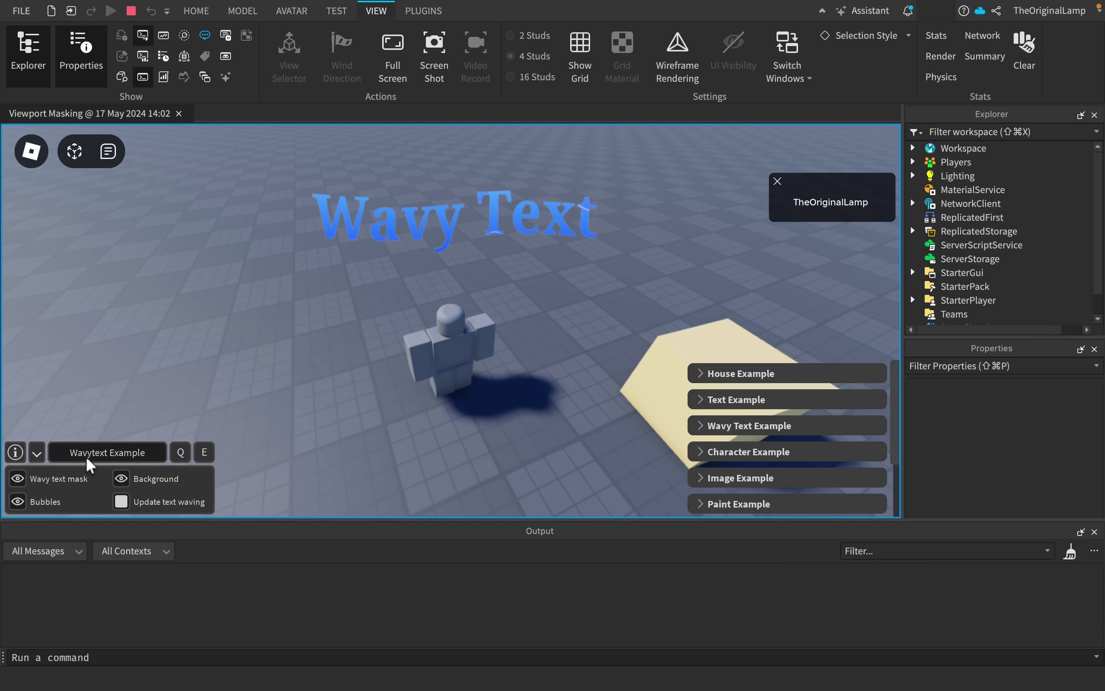
- Switch to the Character Example and toggle Update plane to compare the character's texture from several angles, leaving it enabled
key(e)
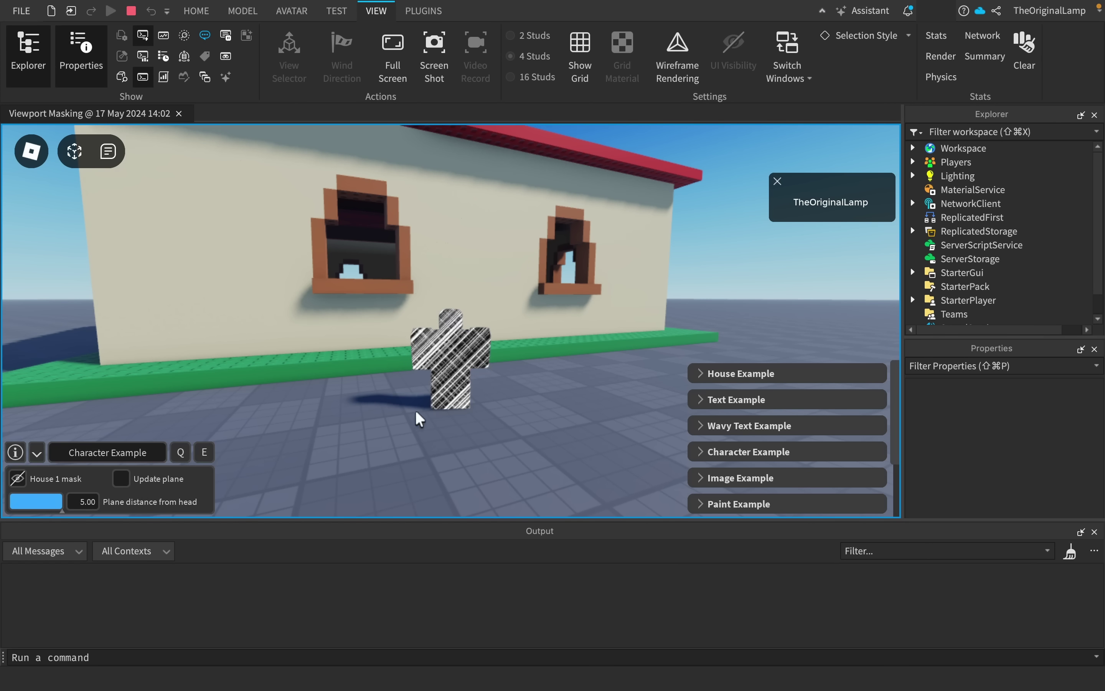
right_drag(466, 370, 466, 370)
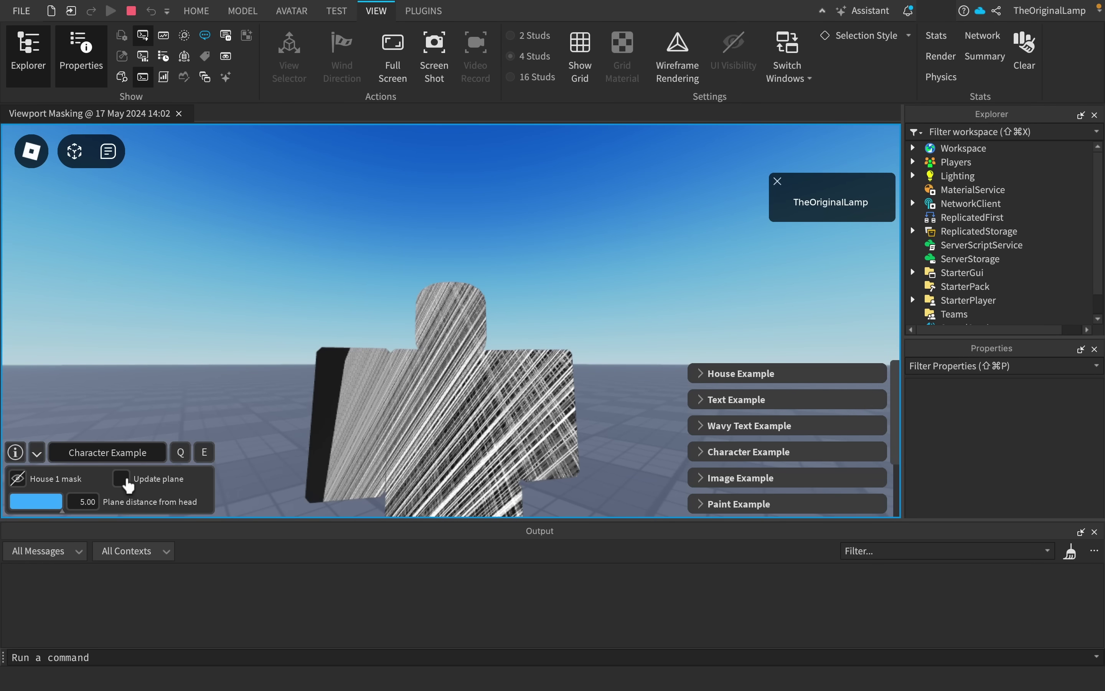
click(124, 480)
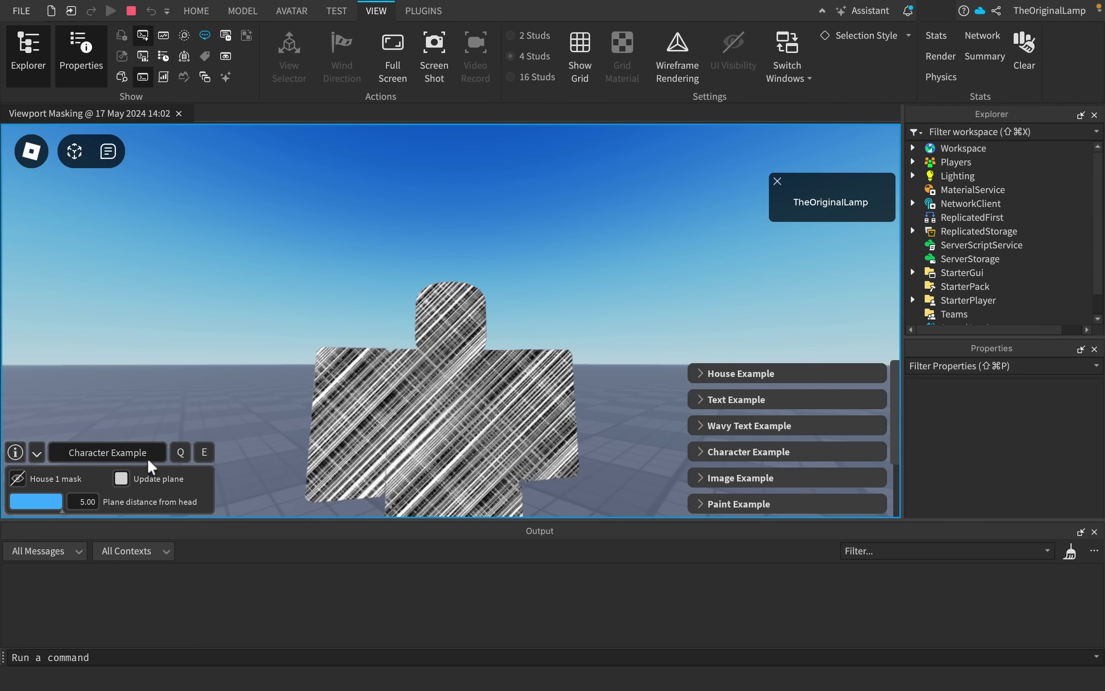
click(122, 479)
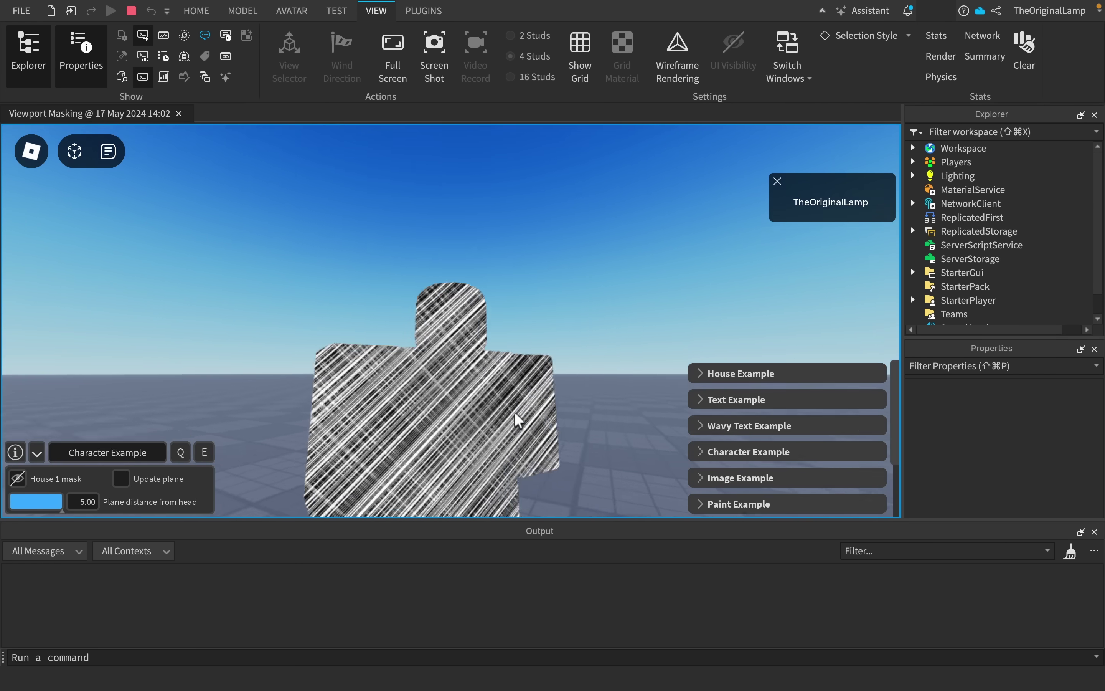
right_drag(514, 412, 515, 410)
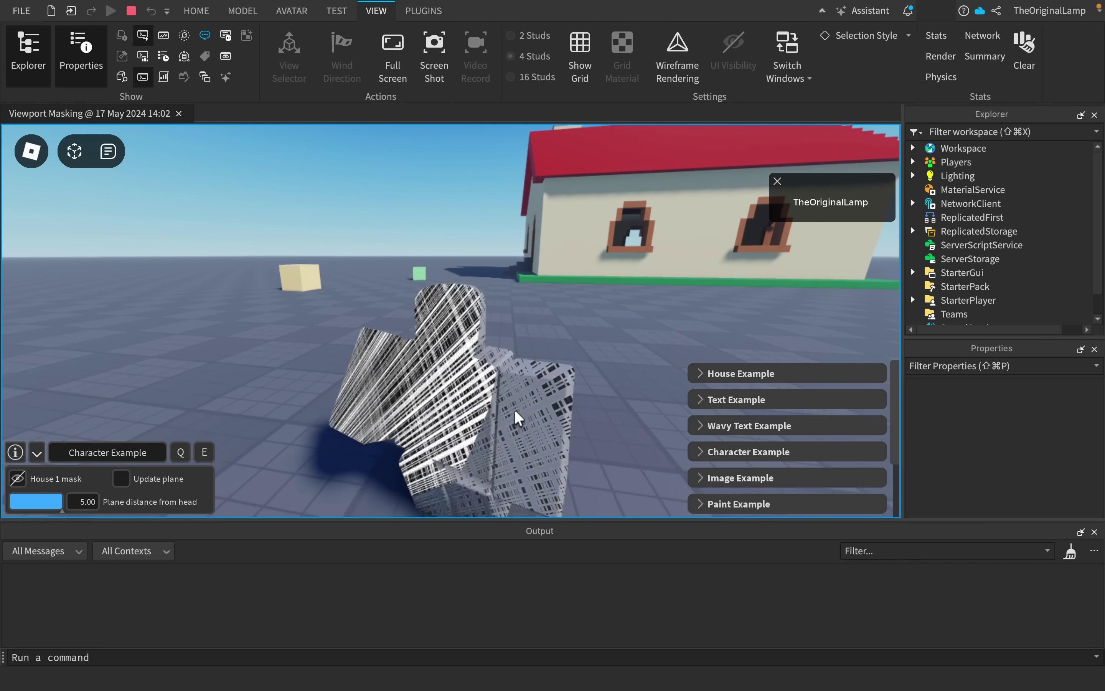
click(124, 480)
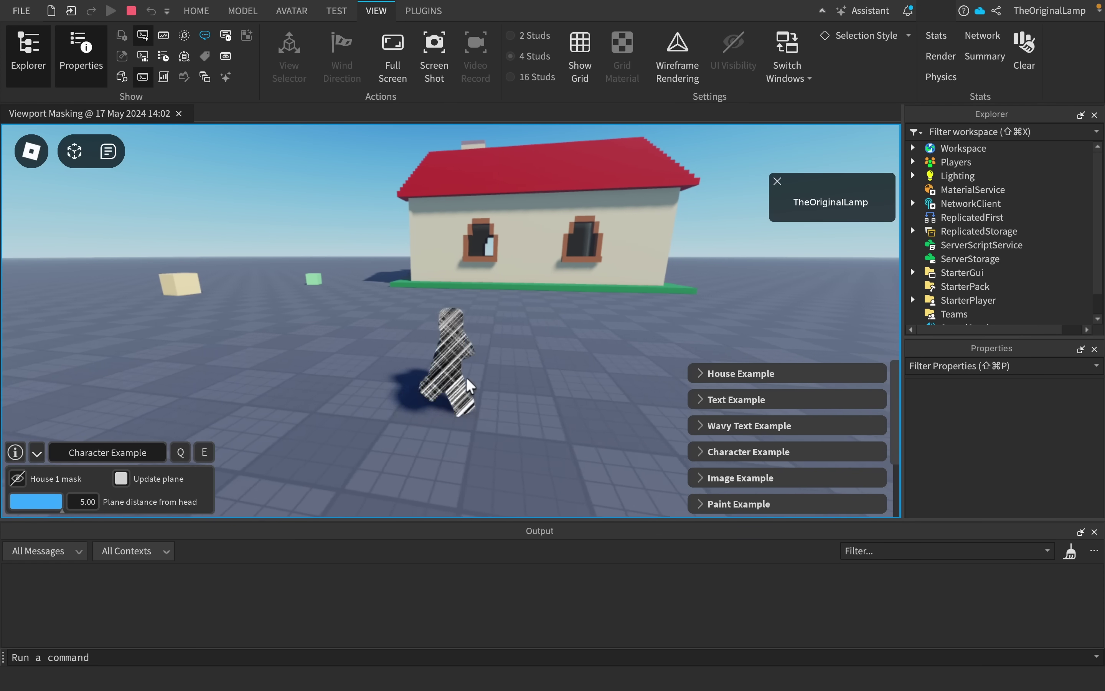
- Walk the character up to the house window and enable House 1 mask to view the masking there
key(d)
key(w)
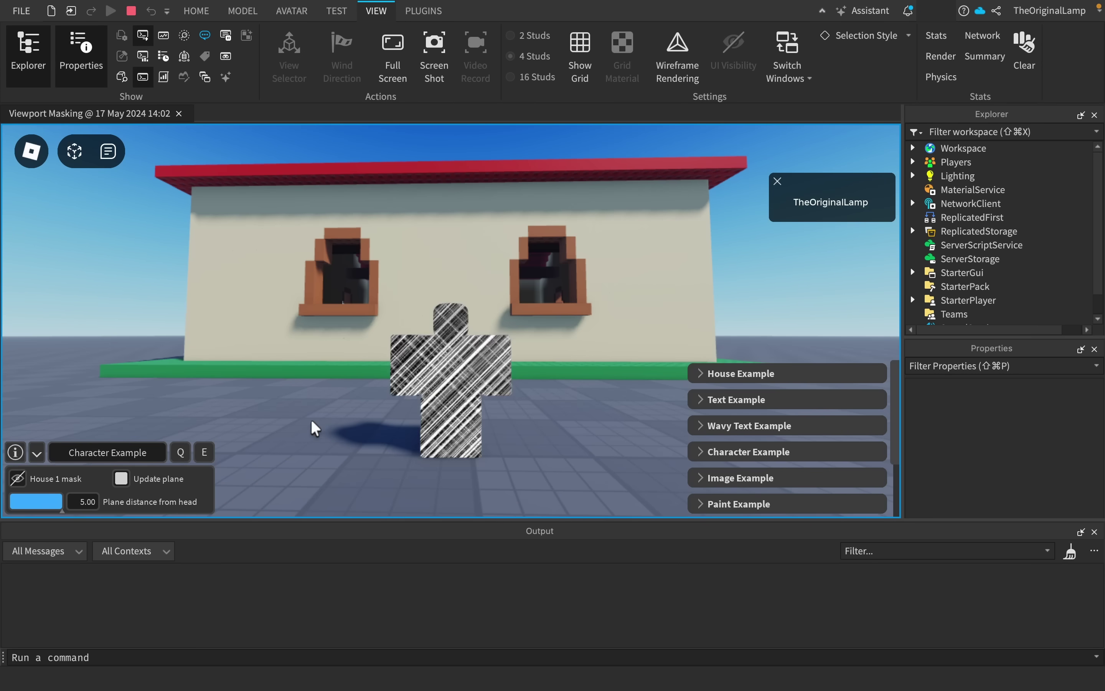
key(w)
click(16, 478)
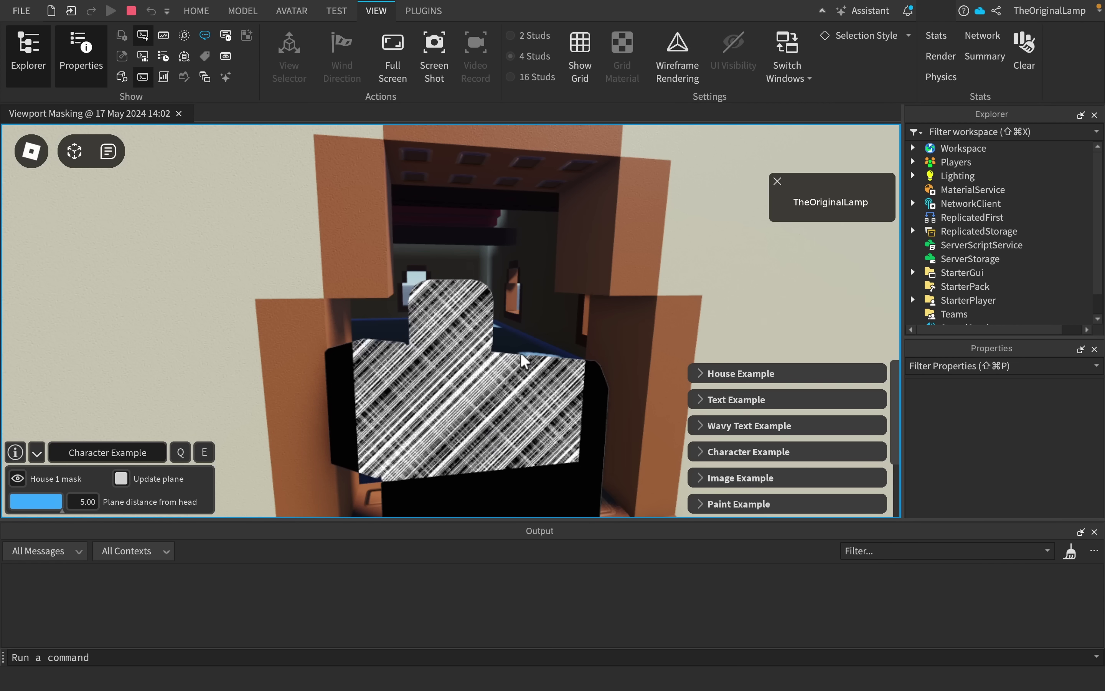
right_drag(521, 354, 521, 352)
key(w)
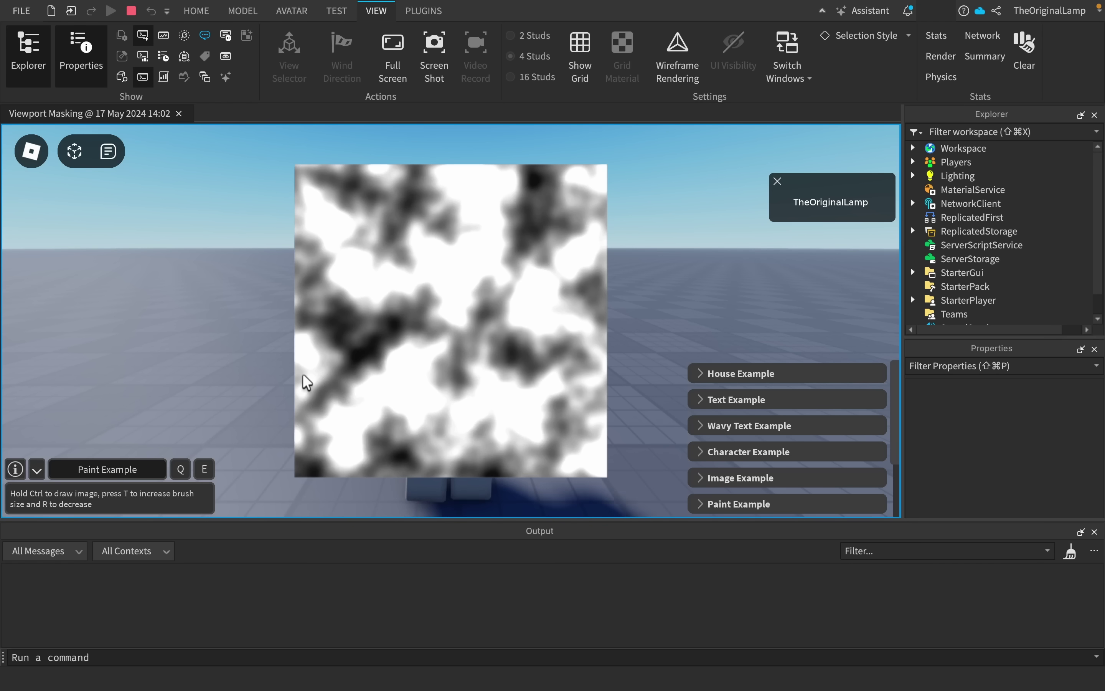
- Paint see-through strokes across the noise image in the Paint Example, using a much larger brush on its upper part
drag(411, 321, 454, 376)
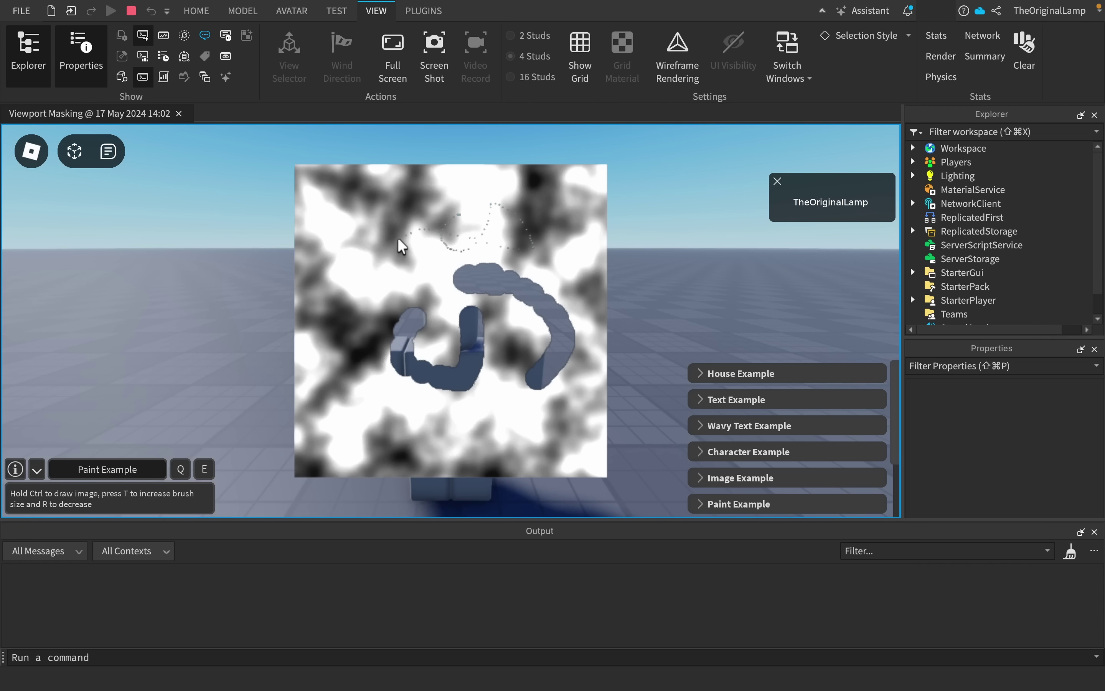
ctrl+drag(406, 219, 413, 204)
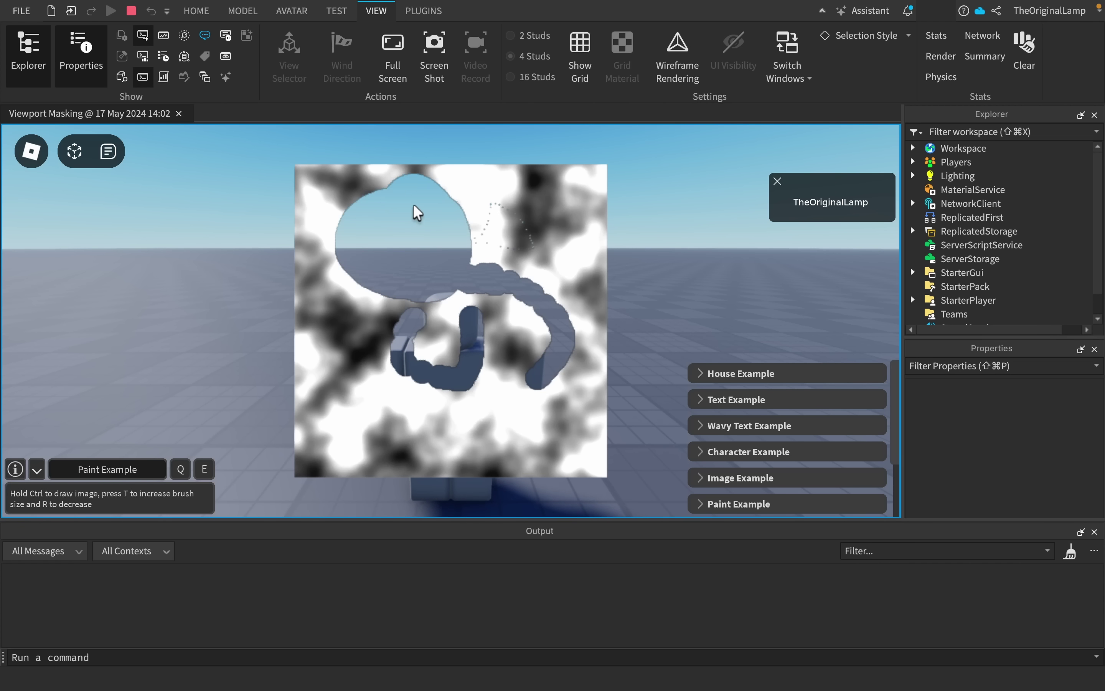
- Switch to the Portal1 Example and move the character back and forth around the portal to examine the Crossroads map through it
key(e)
right_drag(554, 328, 555, 328)
key(s)
key(d)
key(w)
key(d)
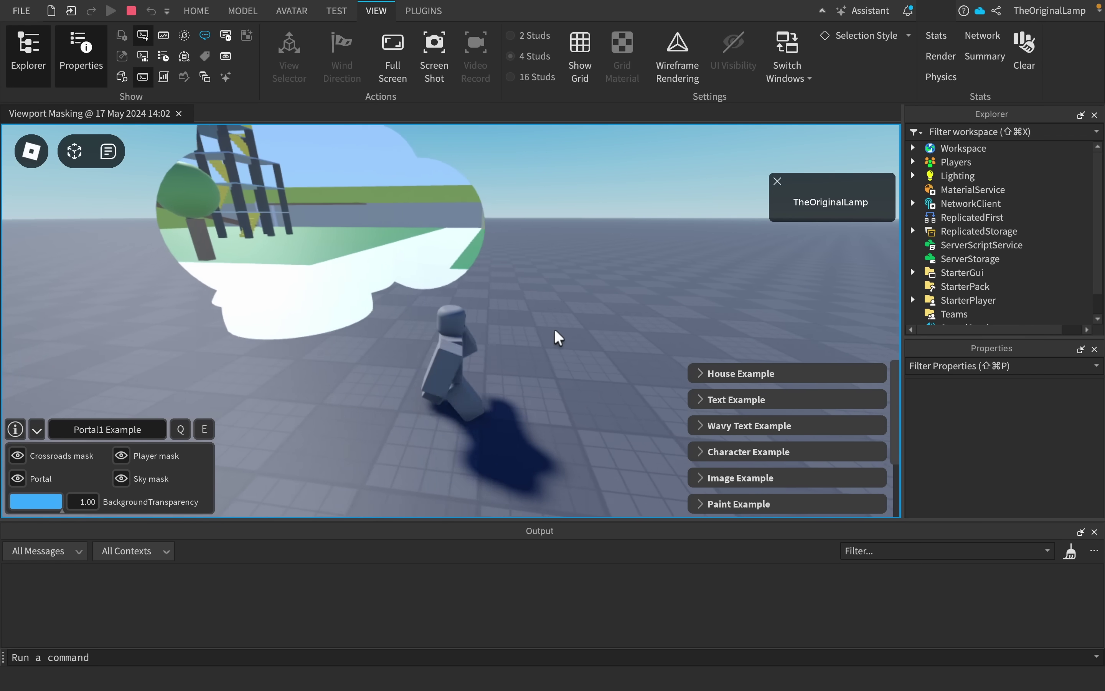
key(a)
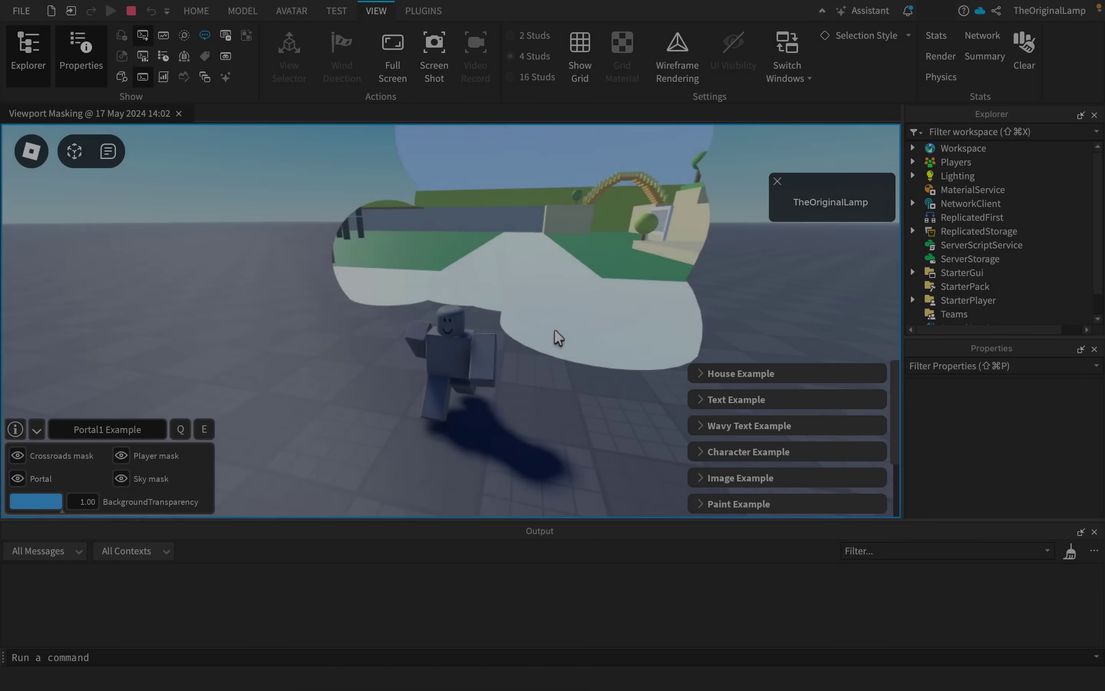
key(d)
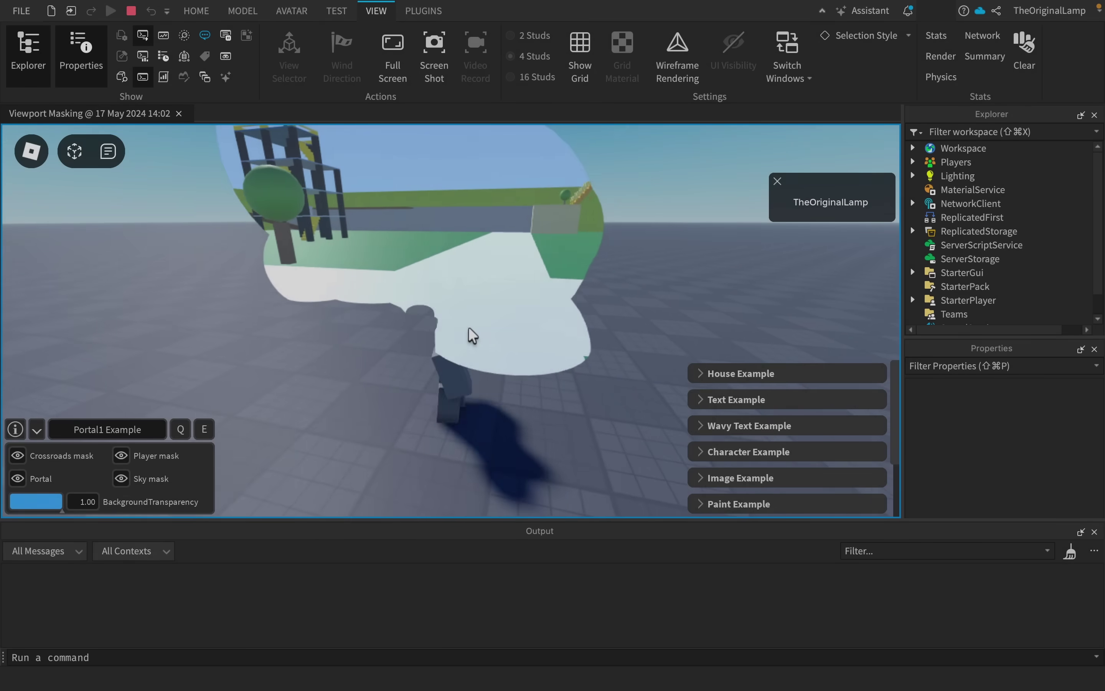
key(a)
key(d)
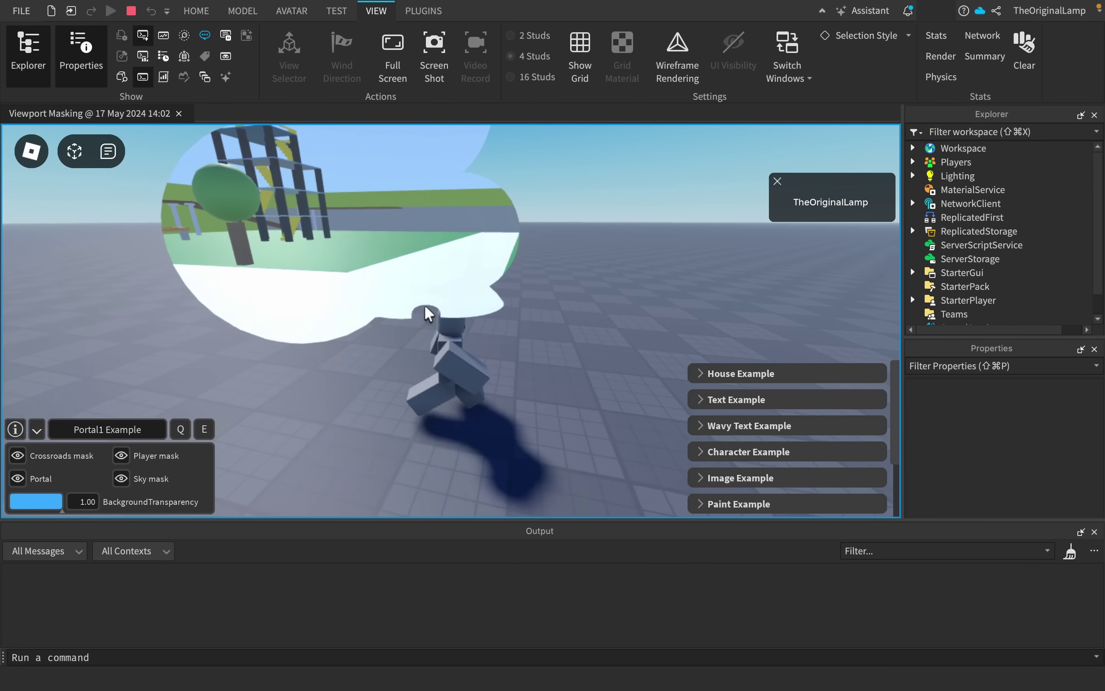
key(a)
key(d)
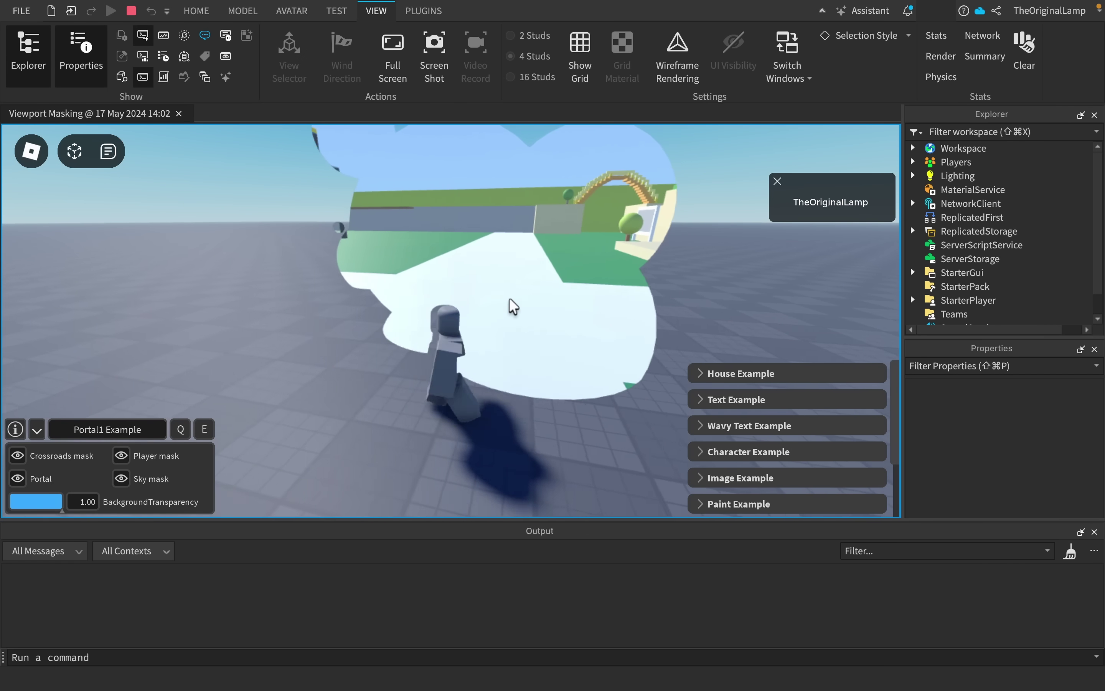
key(a)
key(a)
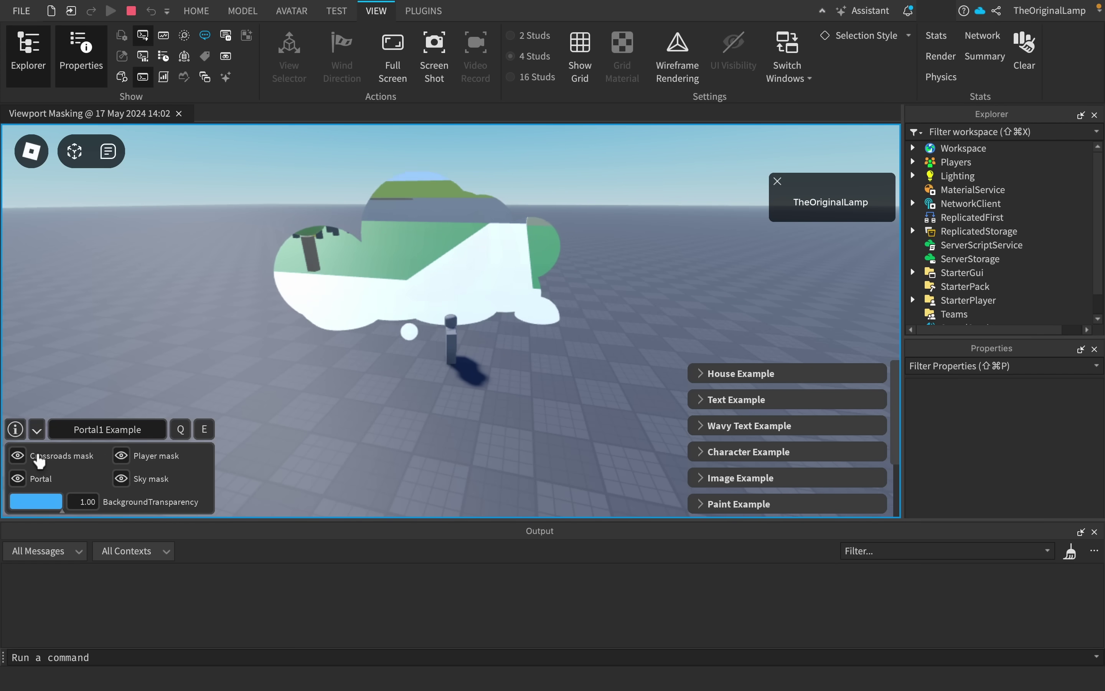
- Turn the Crossroads mask off, look around the portal without it, and turn the mask back on
click(18, 455)
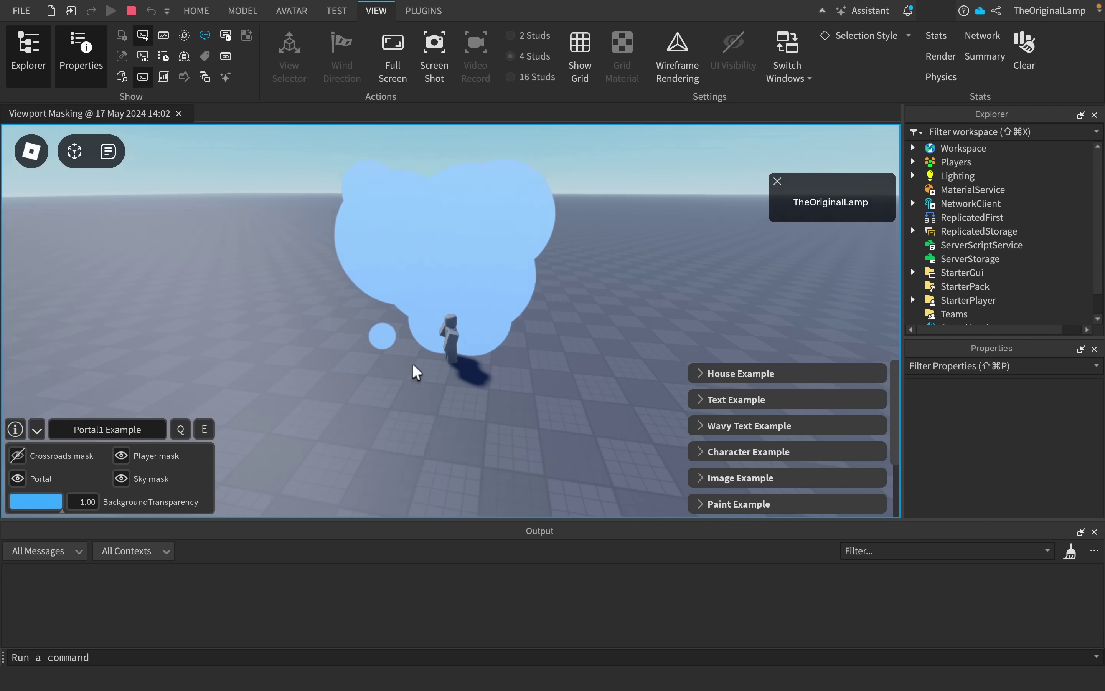
right_drag(412, 362, 418, 361)
scroll(504, 343, down, 3)
right_drag(504, 344, 504, 344)
click(17, 455)
- Hide the Portal layer, walk and look around the scene without it, and show the layer again
click(17, 479)
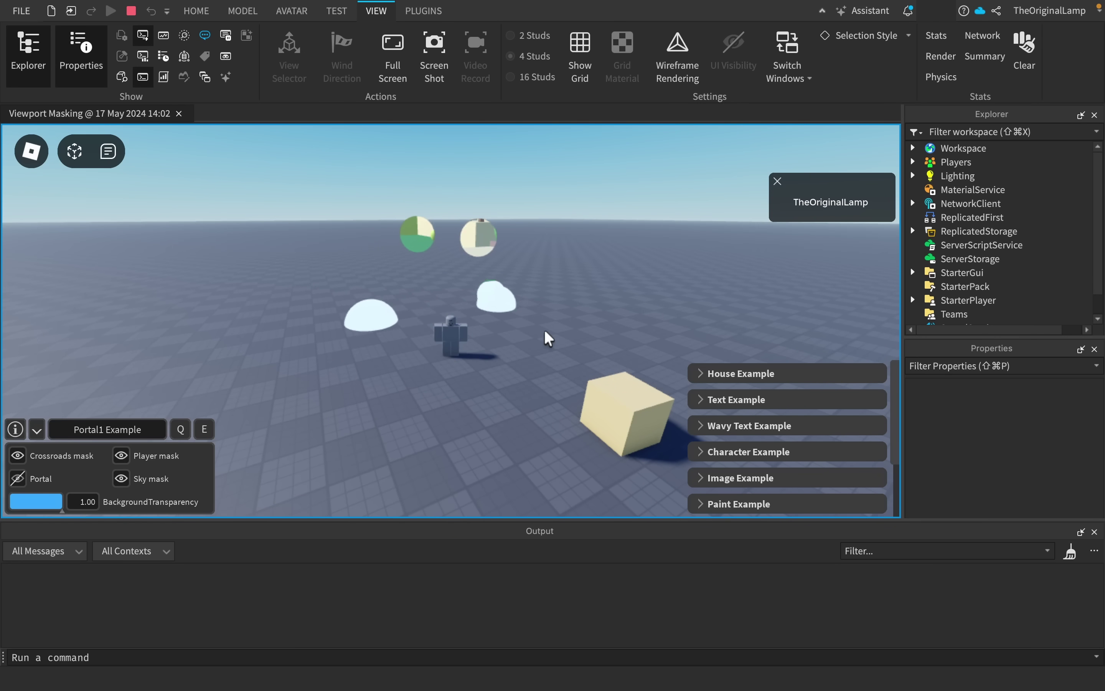
key(w)
right_drag(467, 276, 467, 276)
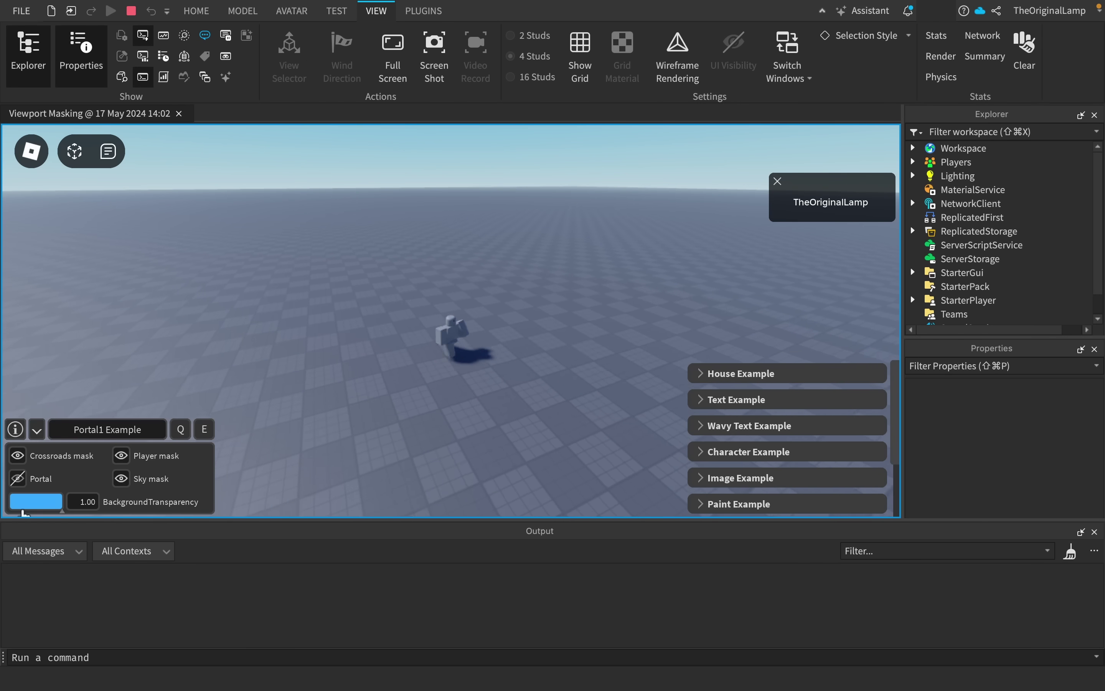
click(17, 478)
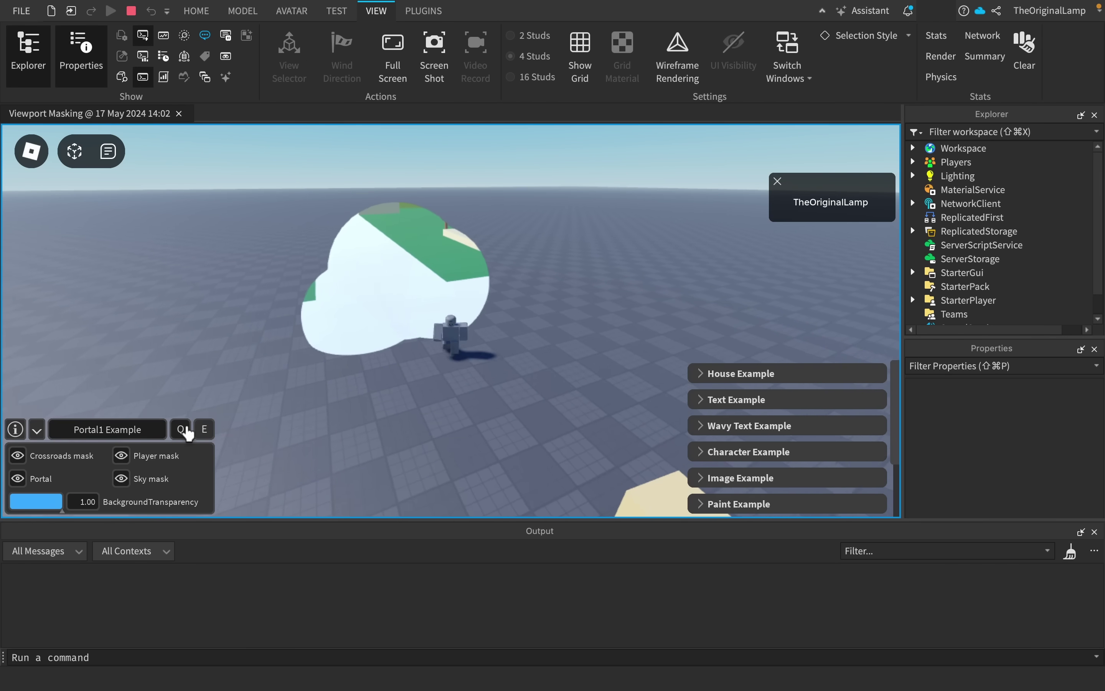
- Toggle the Player mask to compare the character inside the portal, leave it enabled, and disable the Sky mask
click(137, 446)
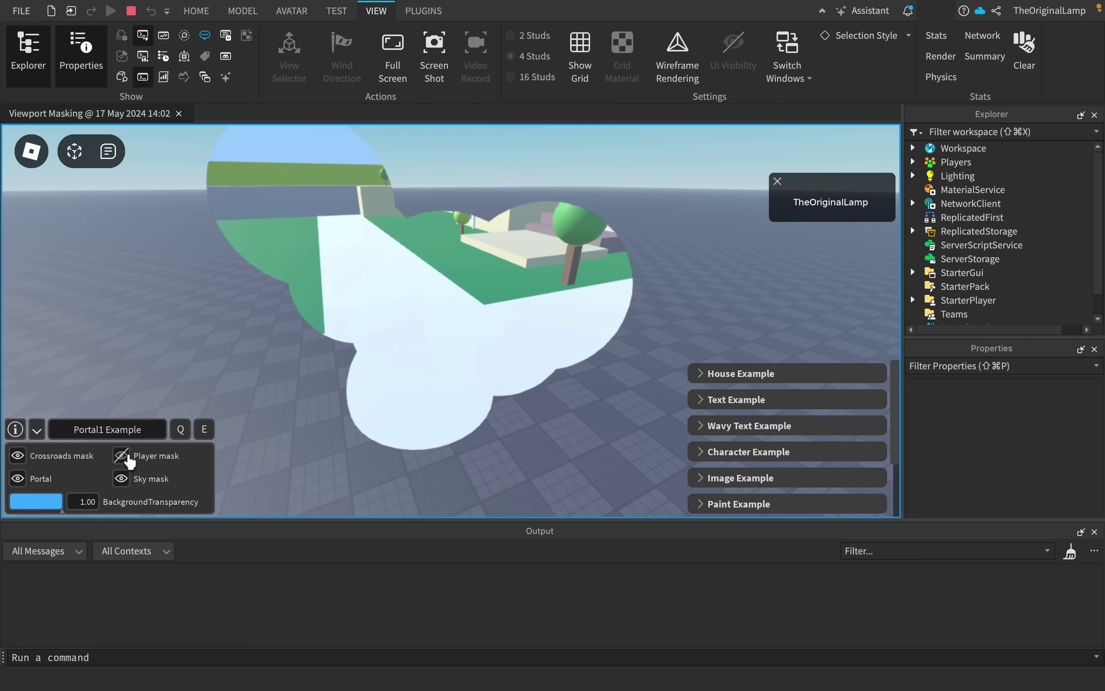
click(124, 455)
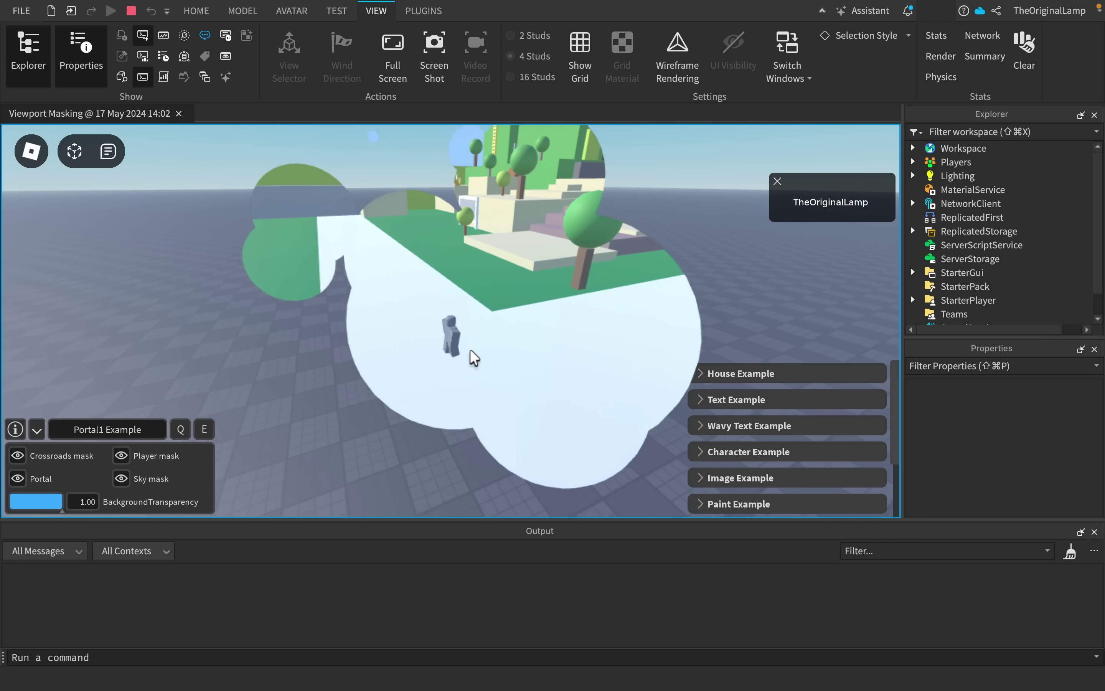
click(137, 452)
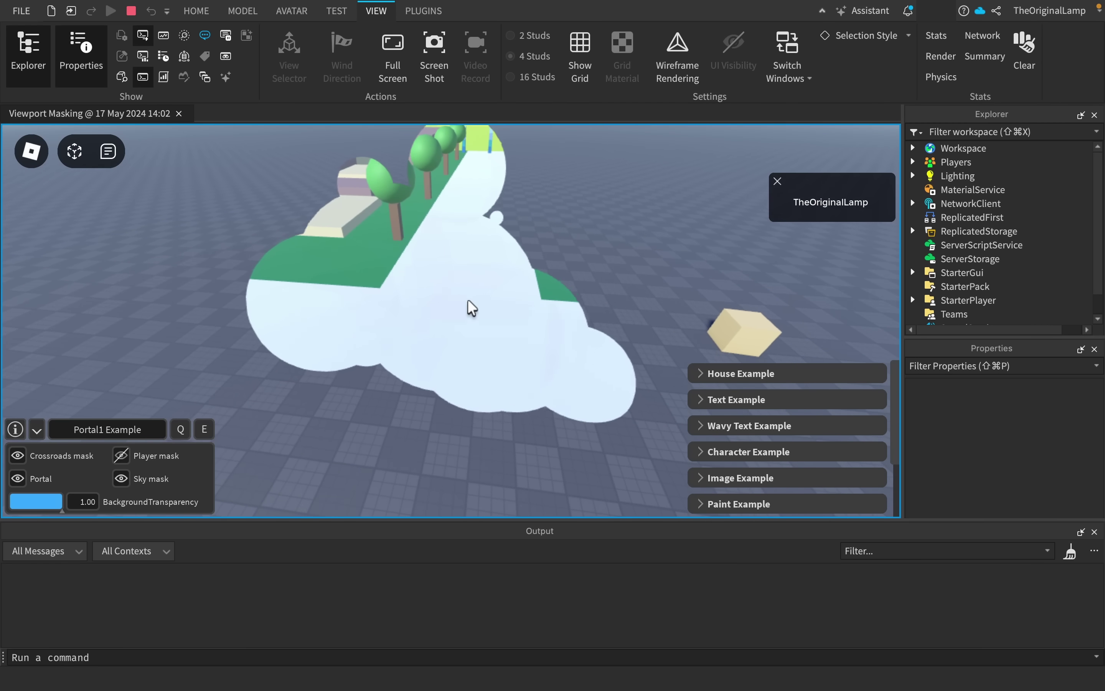
right_drag(533, 291, 533, 290)
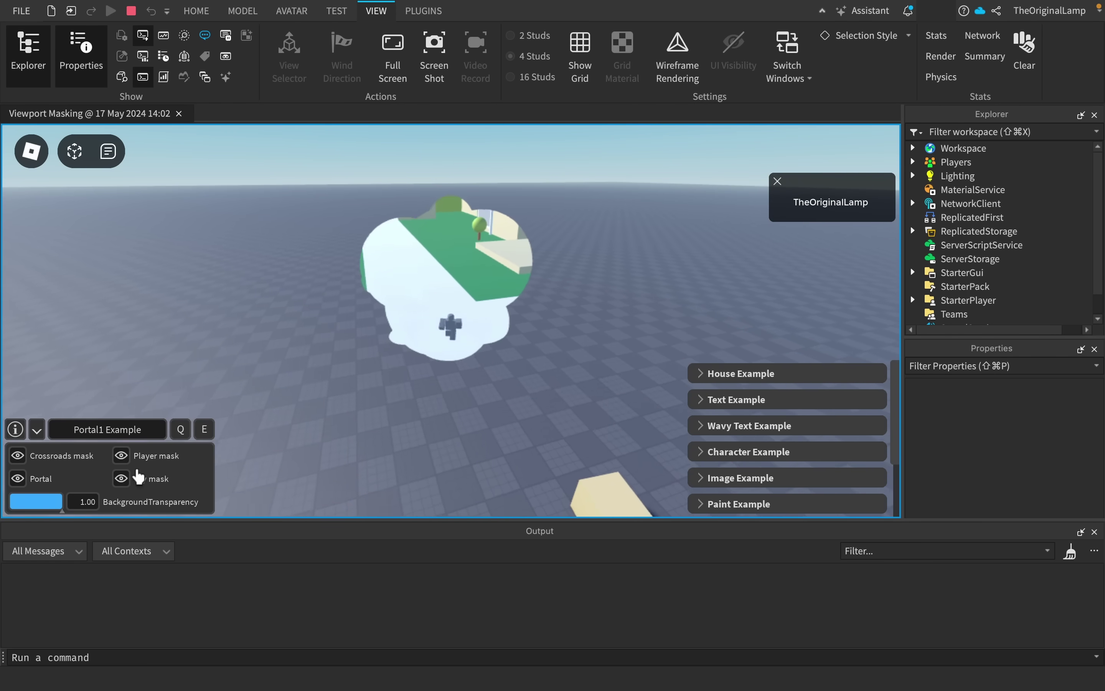
click(122, 478)
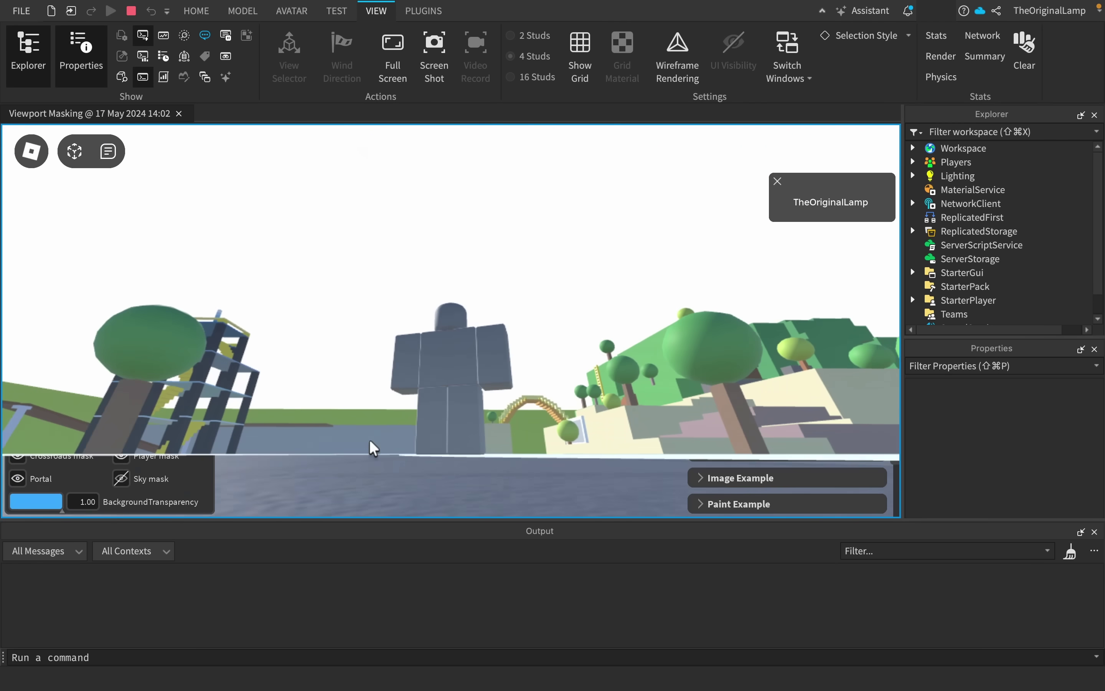
- Turn the Sky mask on and off again, and walk the character through the Portal1 scene to compare the sky
click(122, 478)
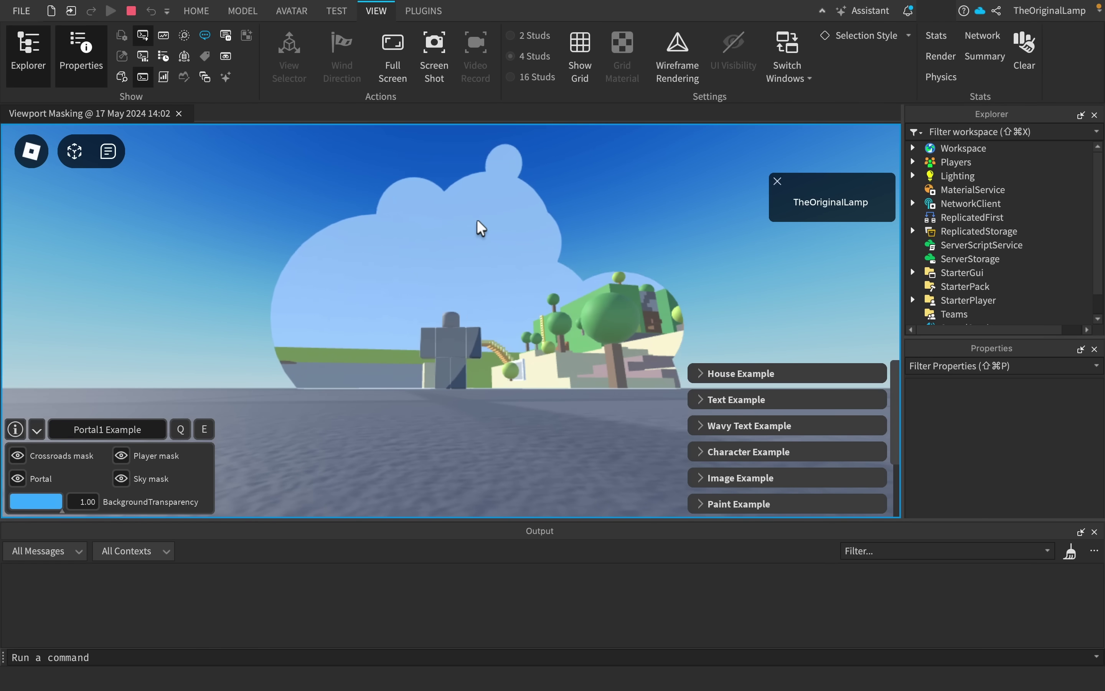
click(122, 483)
key(w)
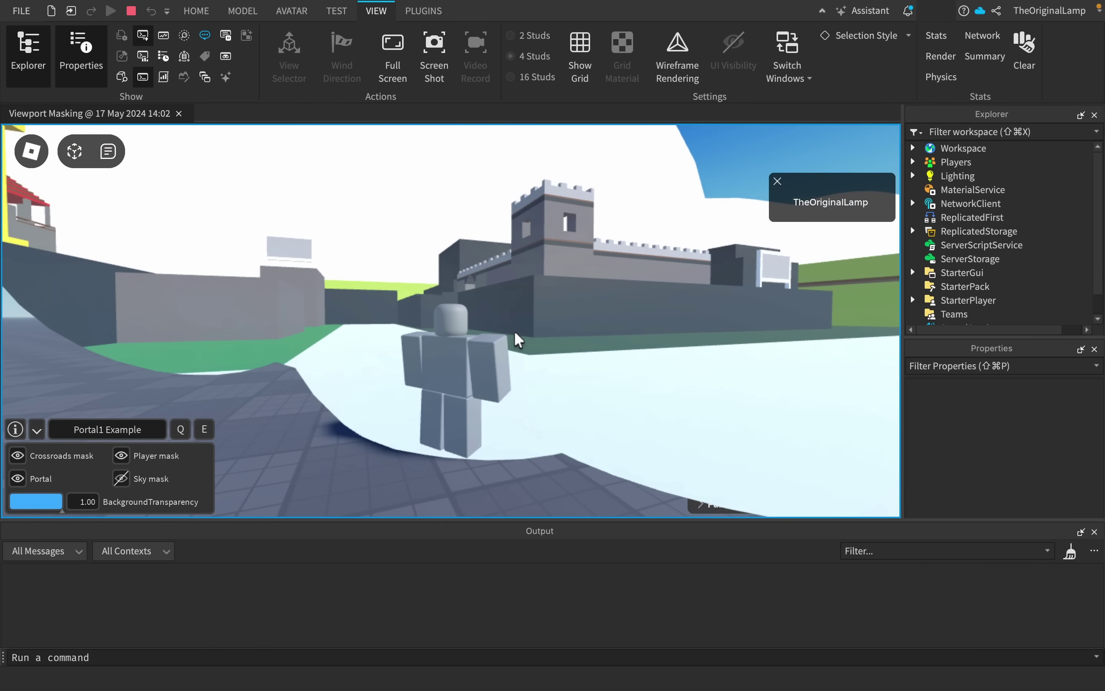
right_drag(515, 333, 514, 333)
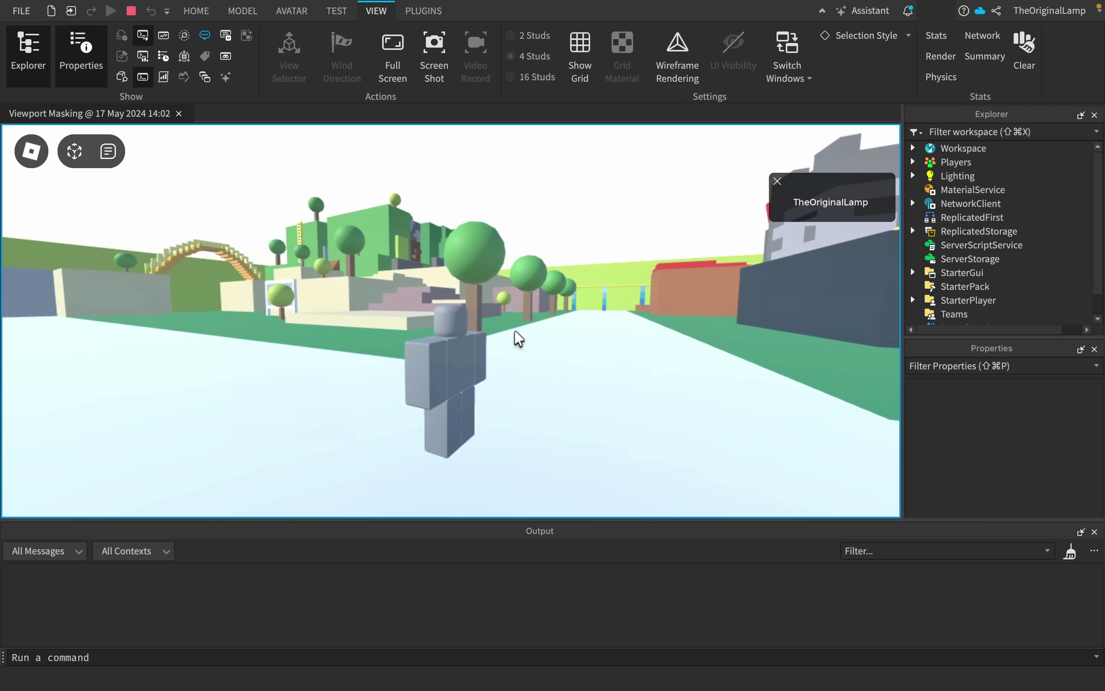
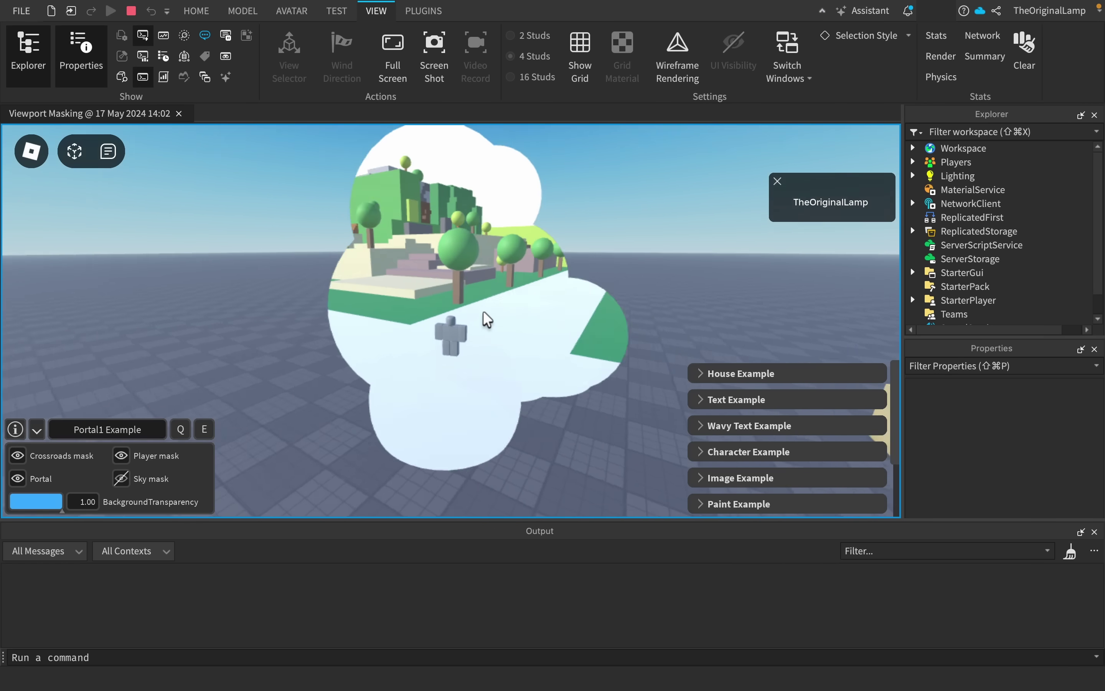
scroll(482, 310, down, 3)
scroll(419, 310, up, 3)
- Switch to the Portal2 Example and move the character up to and back from the rectangular portal to examine its view
key(e)
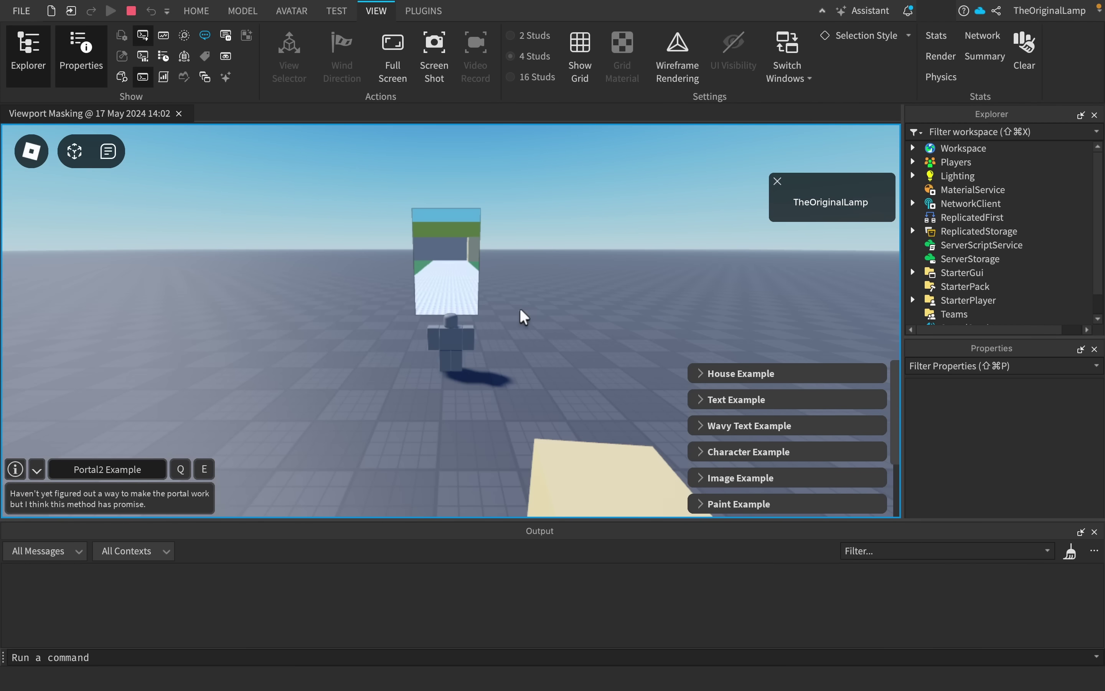
scroll(520, 310, up, 2)
key(w)
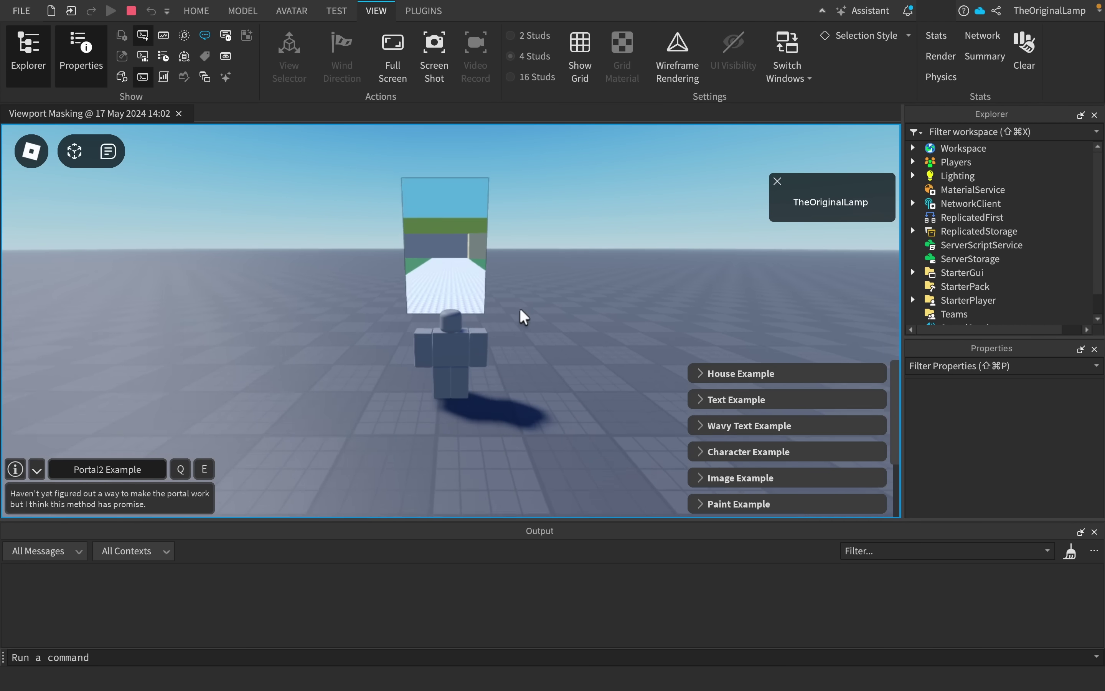
right_drag(520, 309, 520, 310)
key(a)
key(w)
key(w)
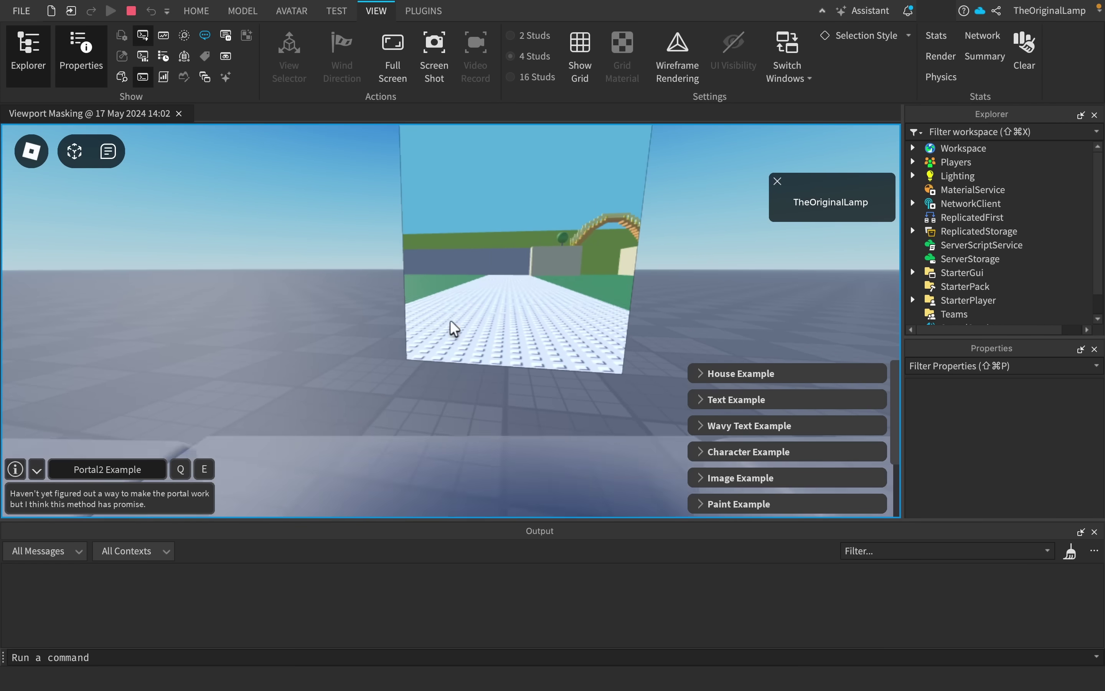
key(s)
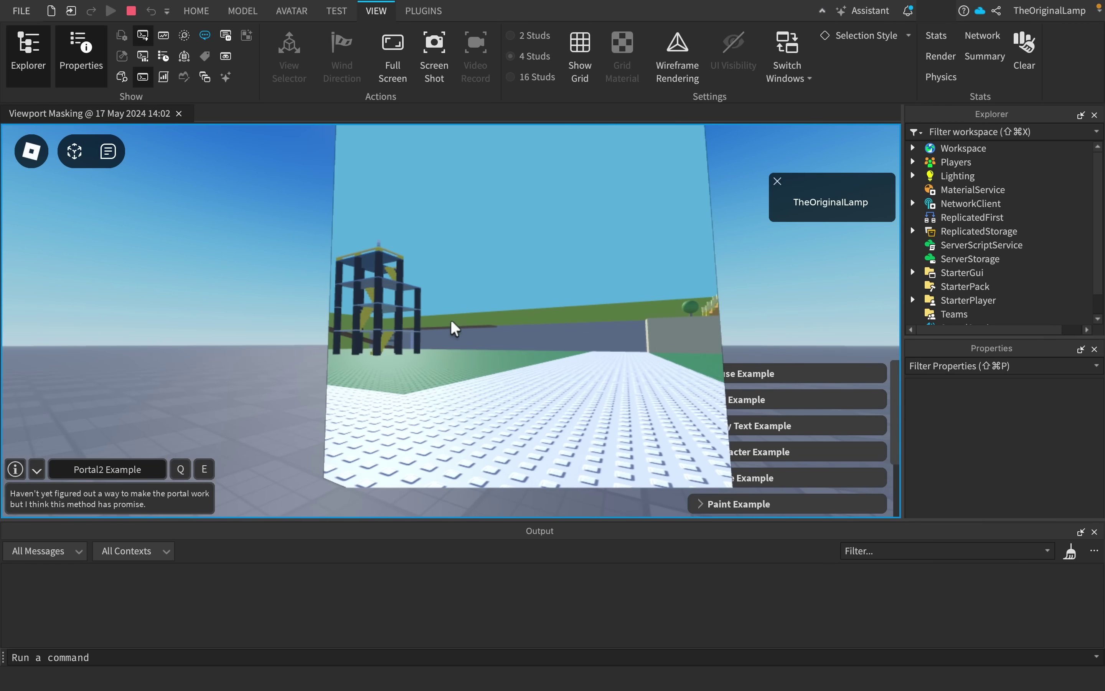
key(w)
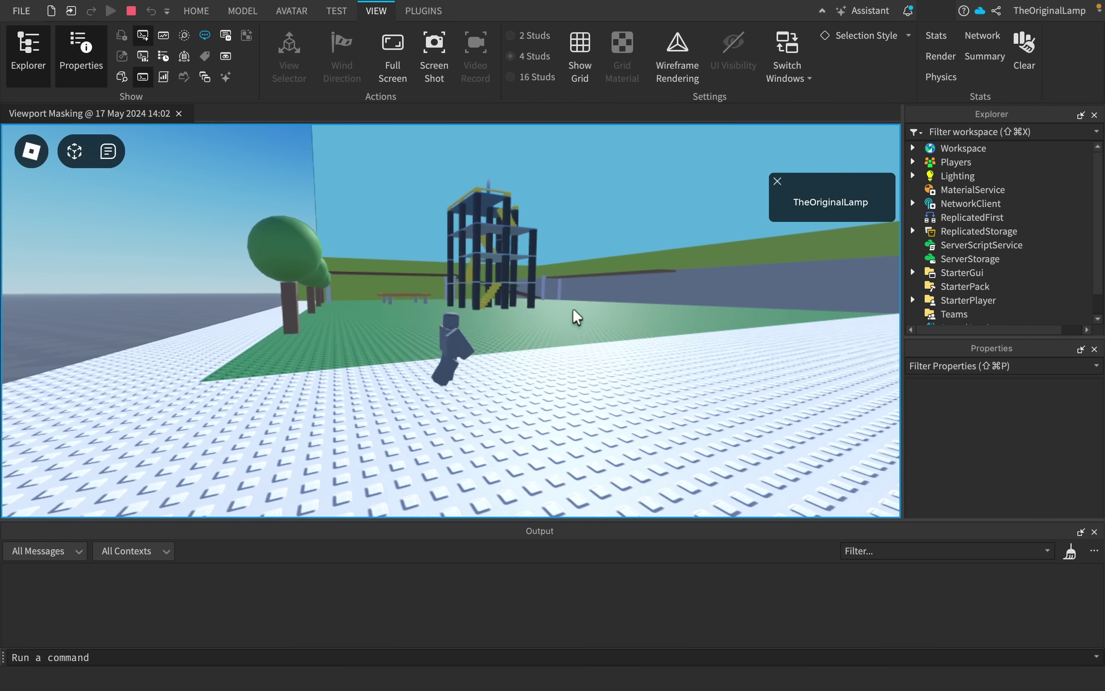
- Walk the character through the Portal2 map to view the Hurricane Insurance billboard and head for the dark tower
key(w)
right_drag(573, 309, 570, 307)
key(w)
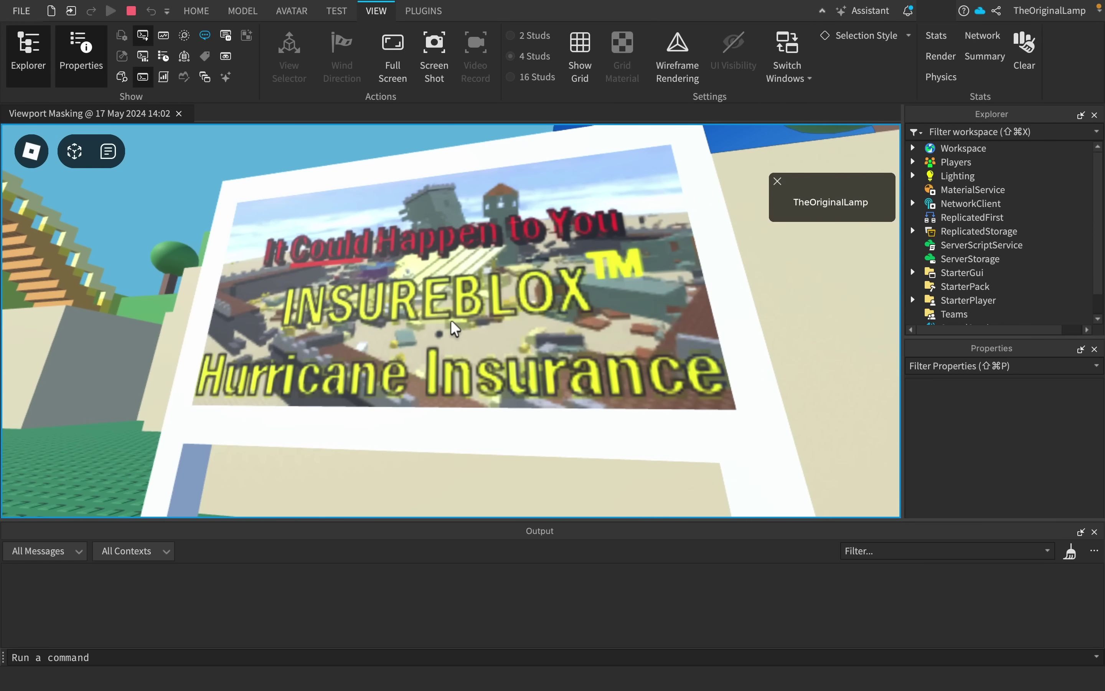
key(s)
right_drag(451, 320, 503, 315)
key(w)
key(w)
scroll(451, 319, down, 8)
key(w)
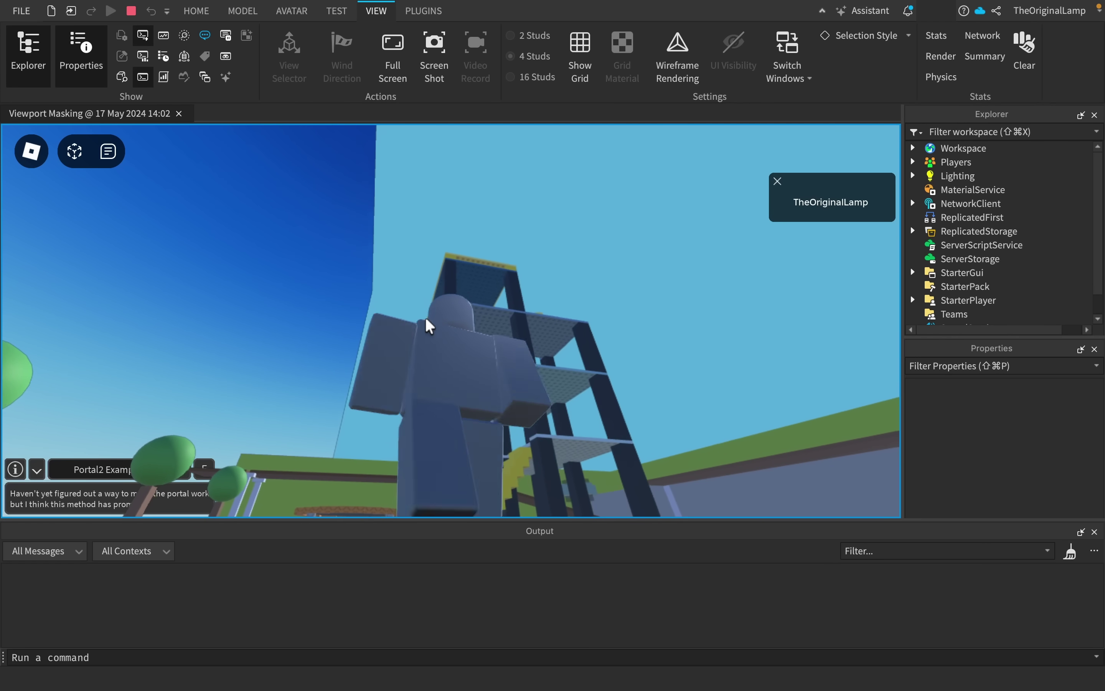
- Explore the dark tower and its yellow stairs with the character, and return to the Portal2 portal
right_drag(425, 316, 425, 316)
right_drag(534, 278, 535, 280)
key(w)
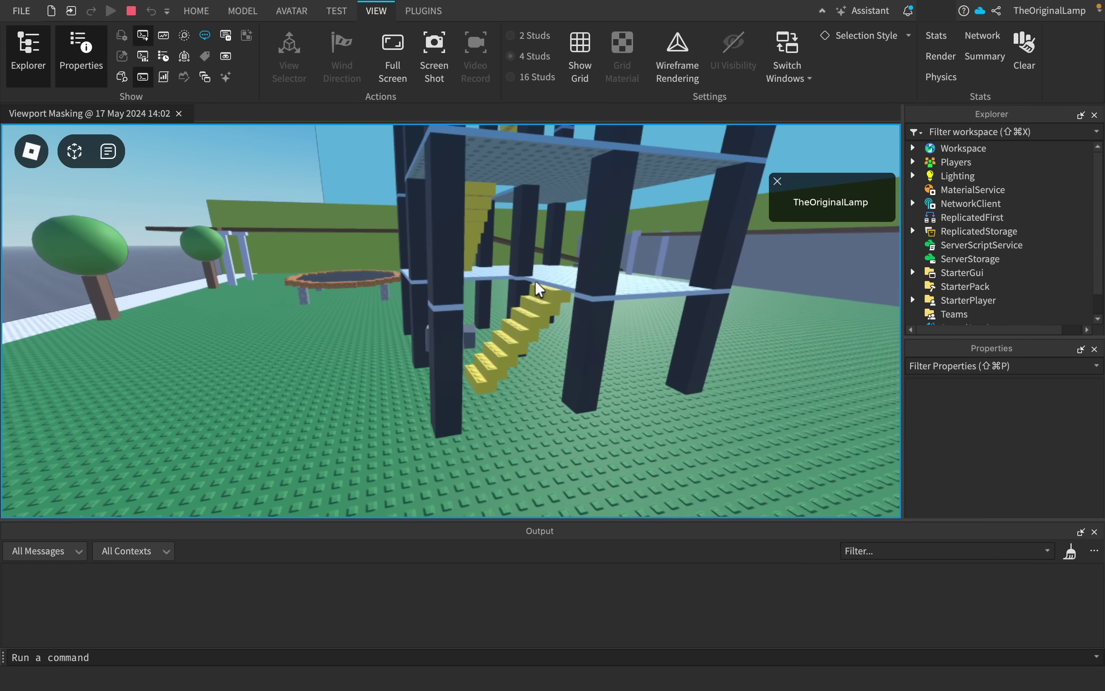
key(s)
key(space)
key(a)
key(w)
right_drag(536, 281, 604, 281)
key(a)
key(w)
key(w)
key(a)
key(w)
key(w)
key(w)
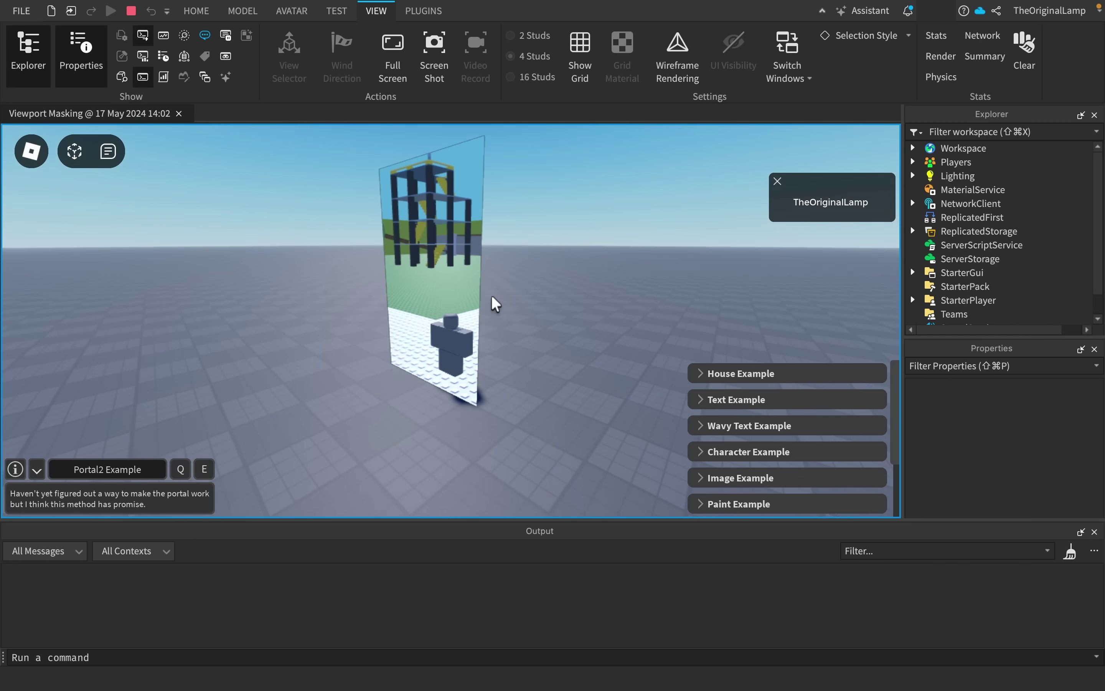
- Inspect the character close up in front of the Portal2 portal and turn it to face away from the portal
right_drag(538, 261, 538, 261)
key(w)
scroll(539, 260, up, 5)
key(s)
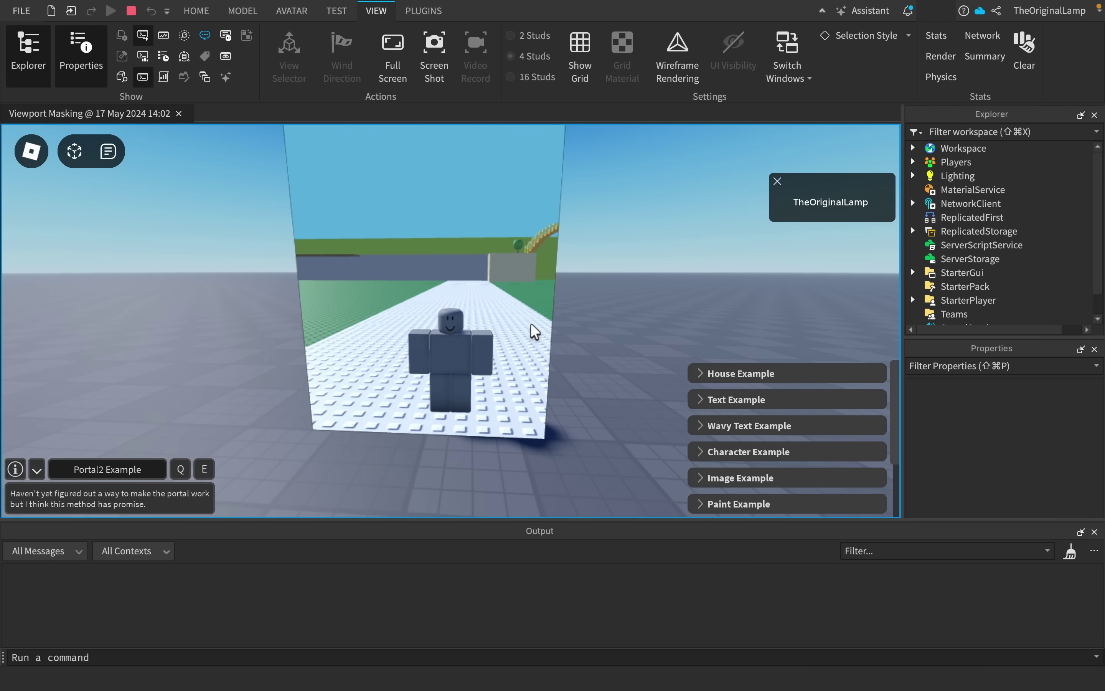
- Switch to the Reflection Example and walk around the green cube and house to examine their puddle reflections
key(e)
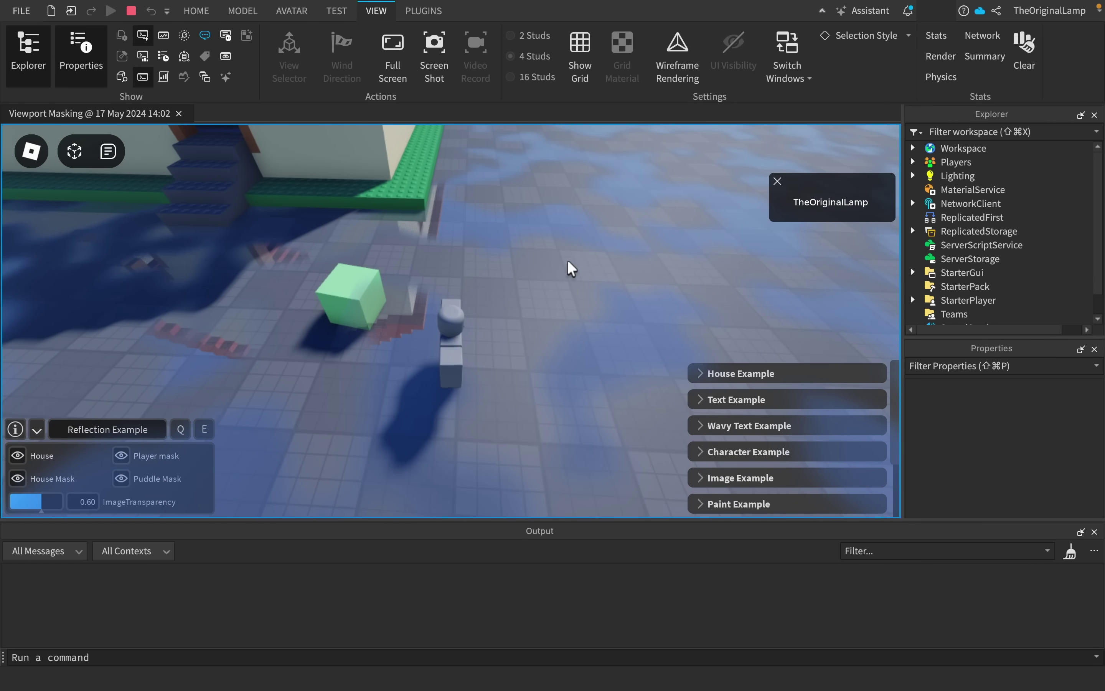
key(a)
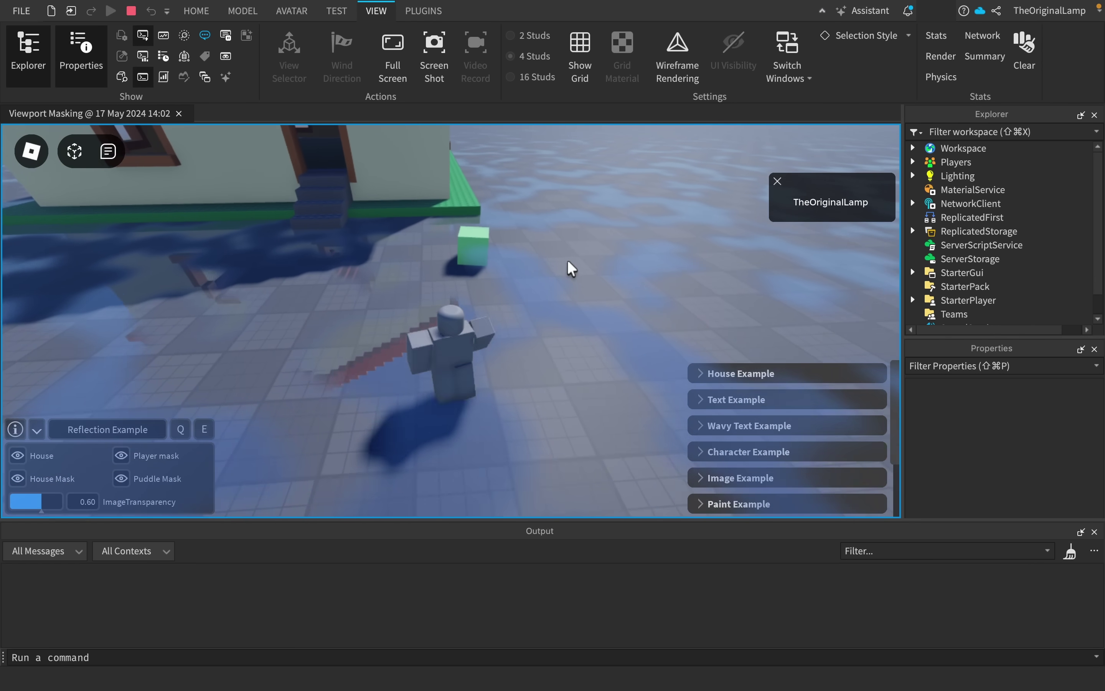
key(w)
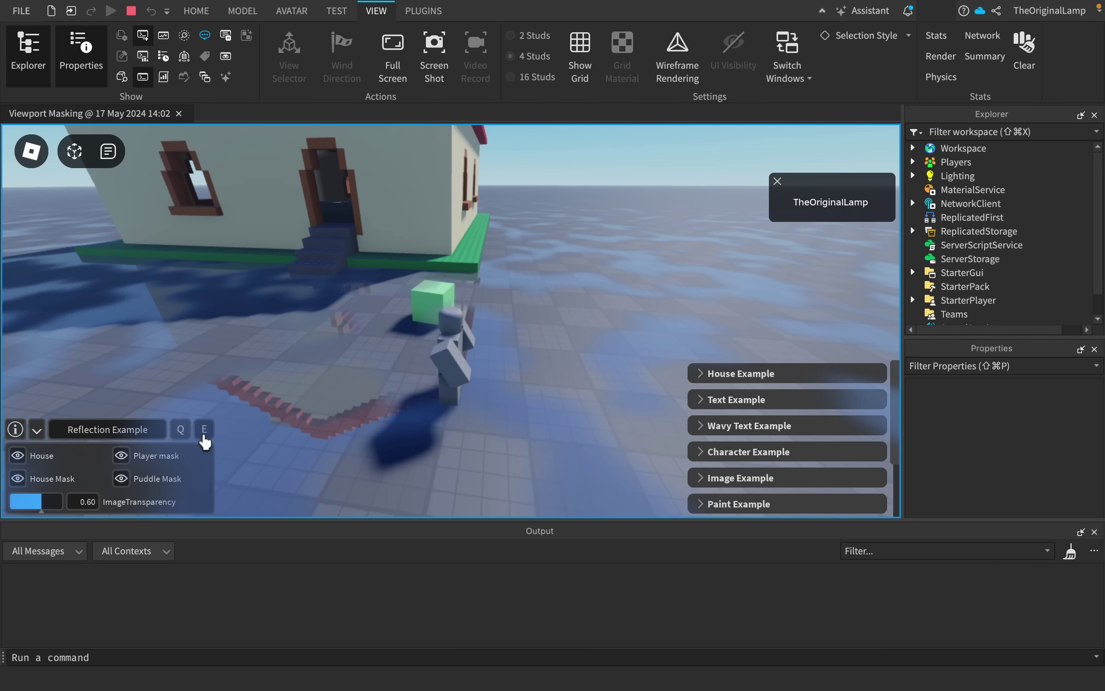
key(a)
scroll(505, 340, up, 2)
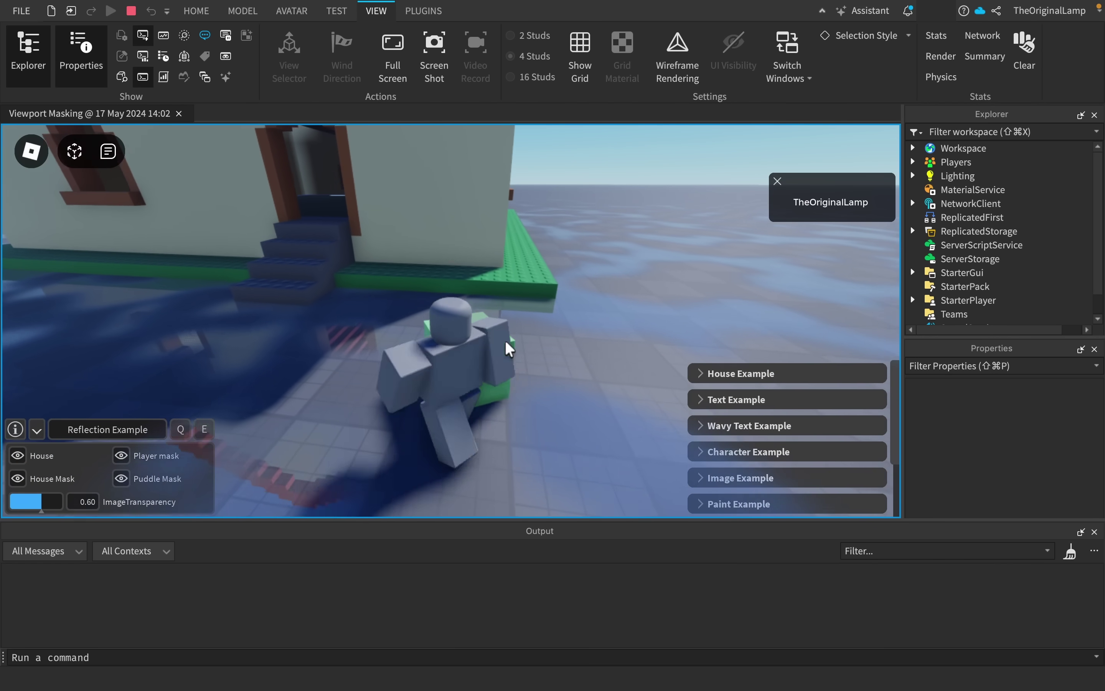
key(d)
key(w)
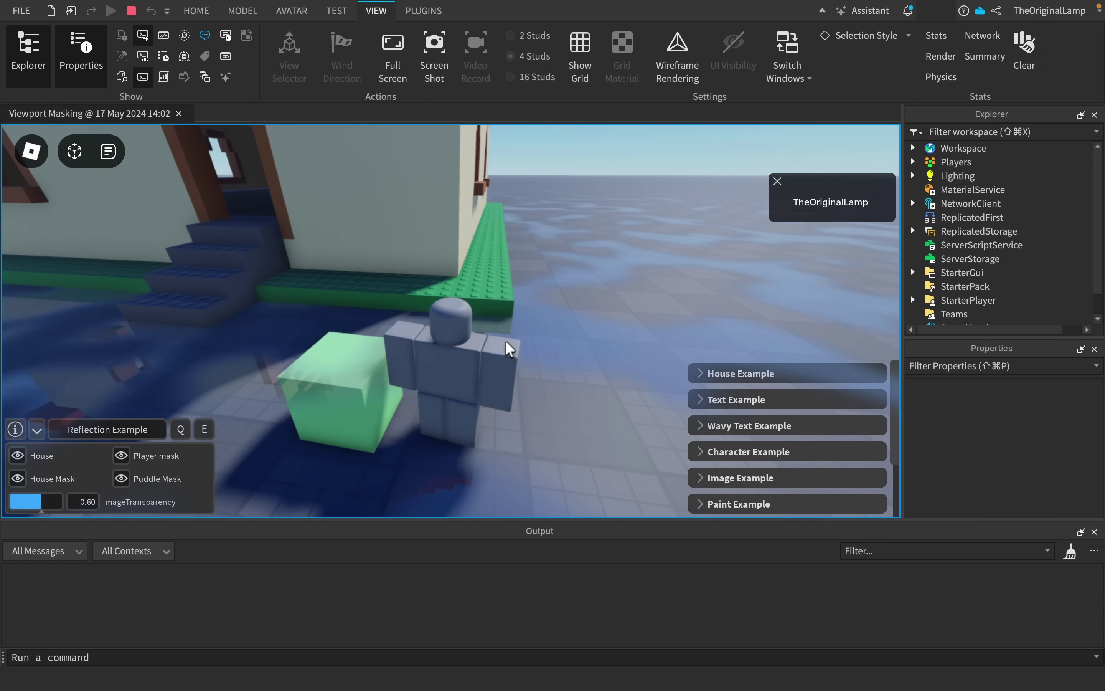
key(s)
scroll(505, 340, down, 2)
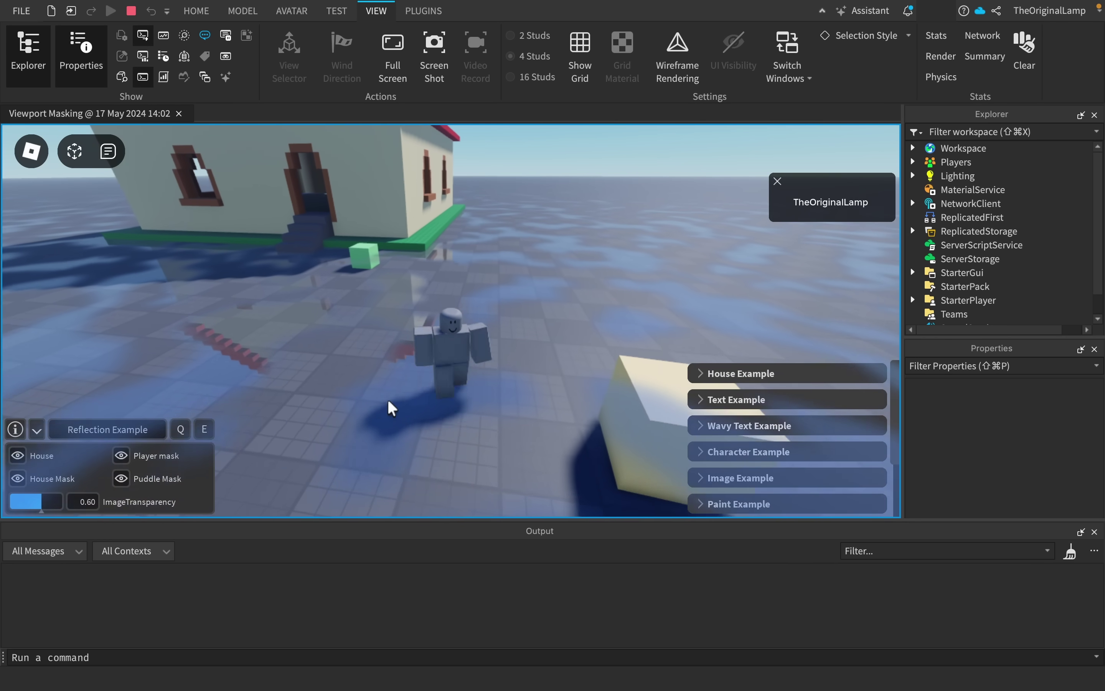
- Turn the Player mask off, move the character over the puddles to compare the reflection, and turn the mask back on
key(w)
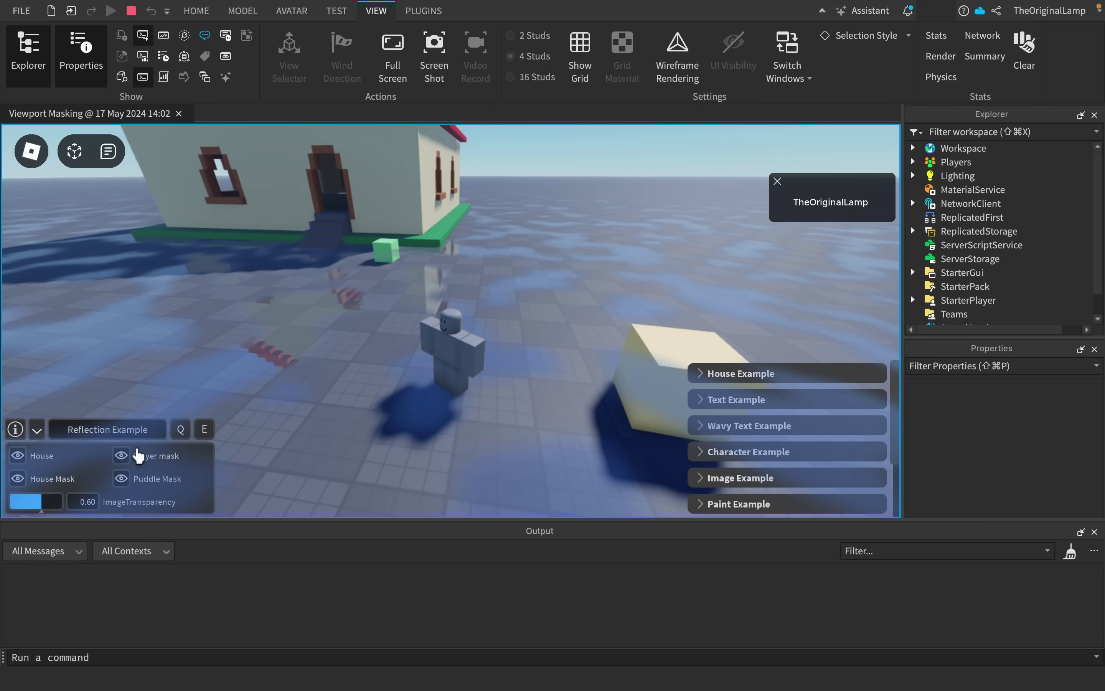
scroll(569, 300, up, 2)
key(a)
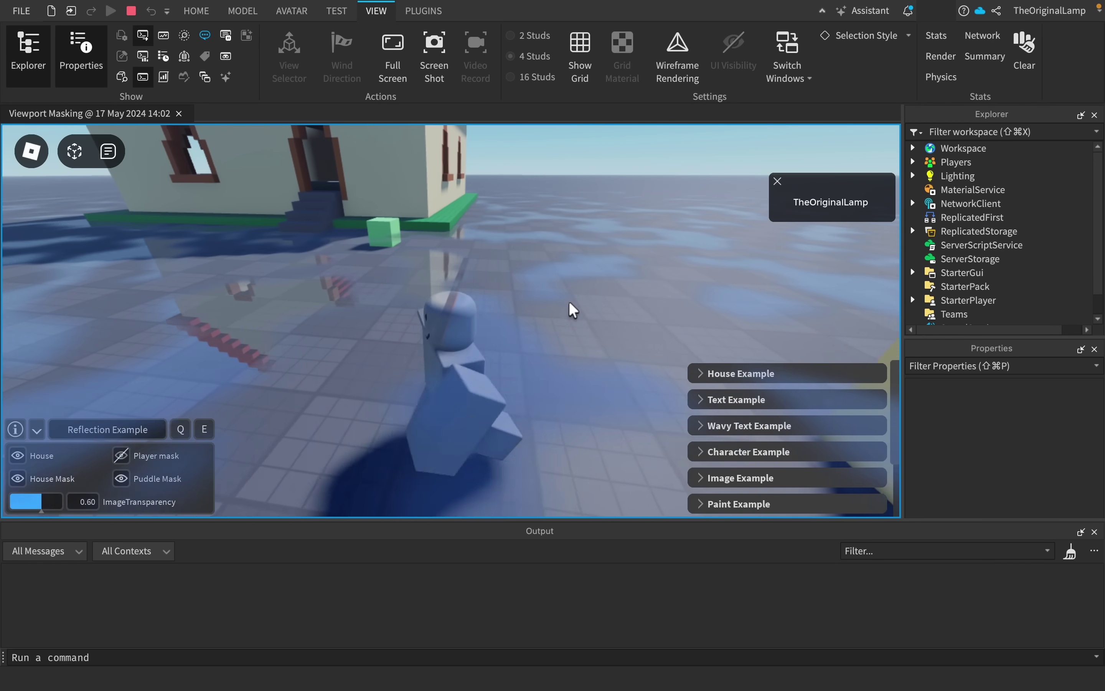
key(d)
key(a)
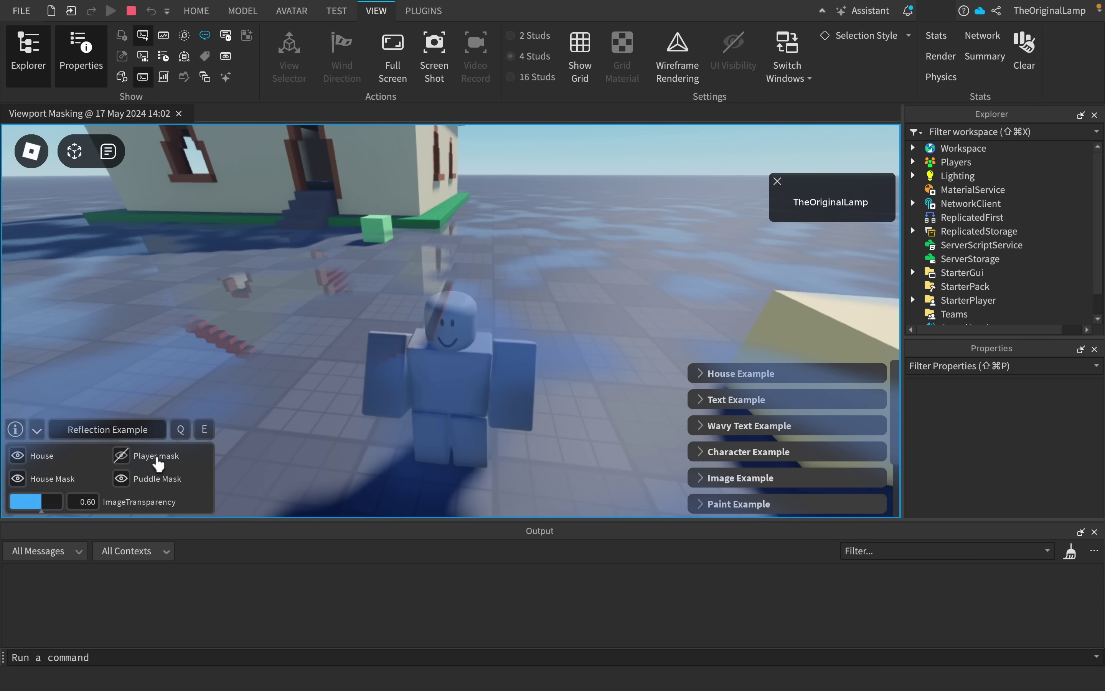
click(158, 461)
- Turn the Puddle Mask off to compare the reflection across the whole floor, turn it back on, and walk toward the house
click(125, 482)
click(124, 480)
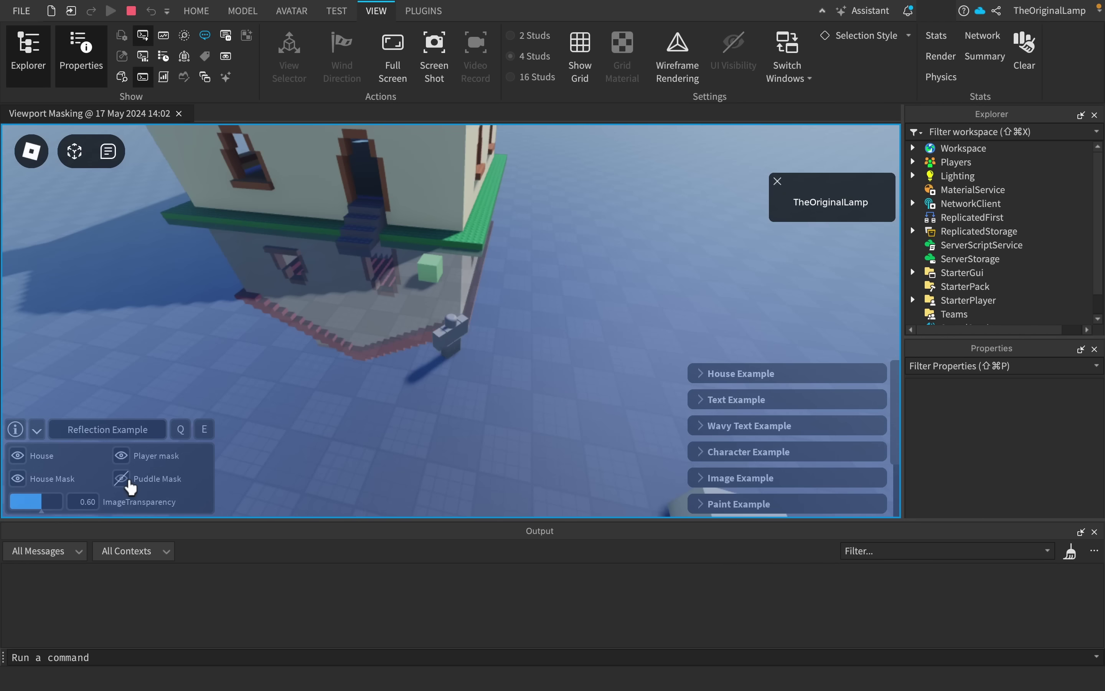
key(a)
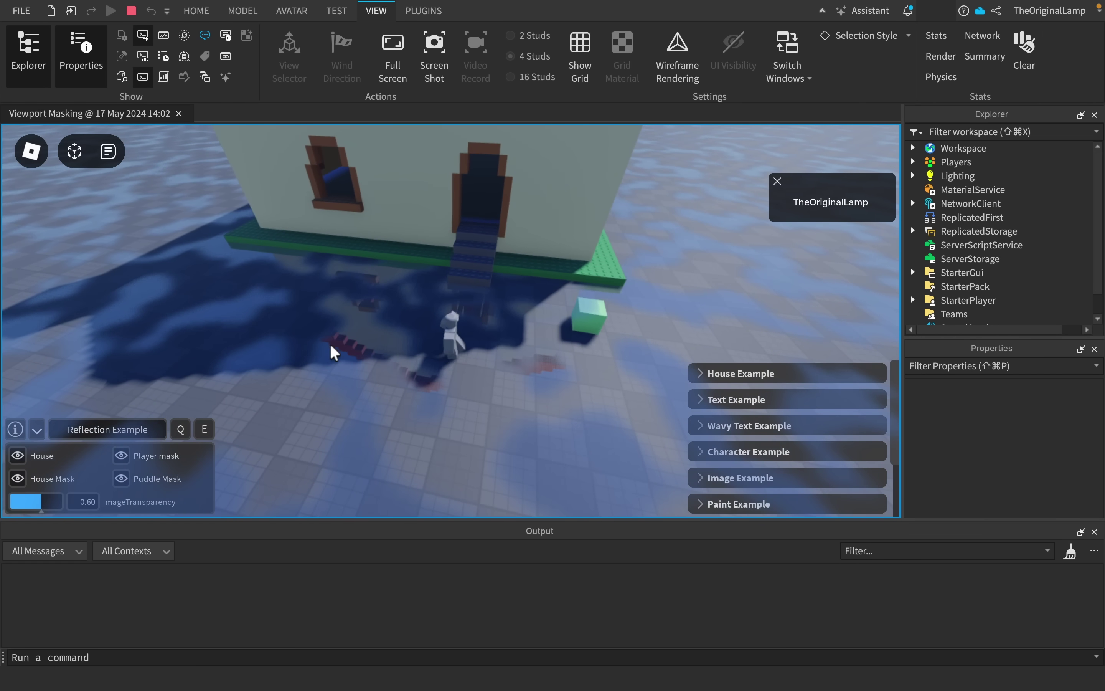
- Turn off the House Mask to compare the house with its reflection, and toggle the House layer
click(30, 483)
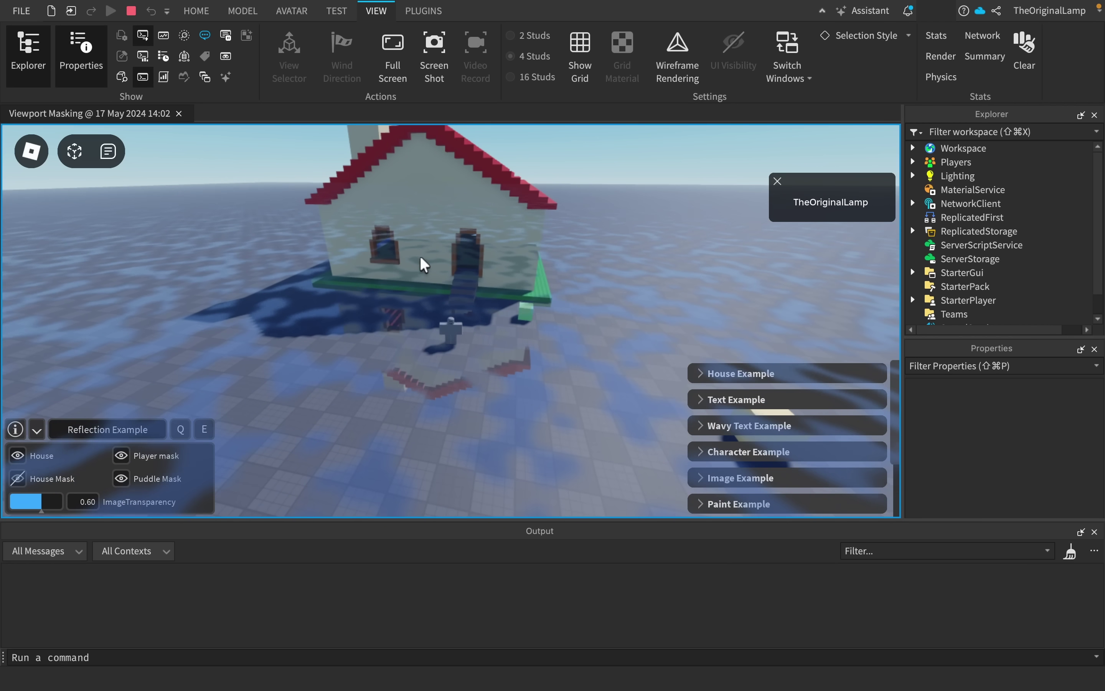
click(19, 456)
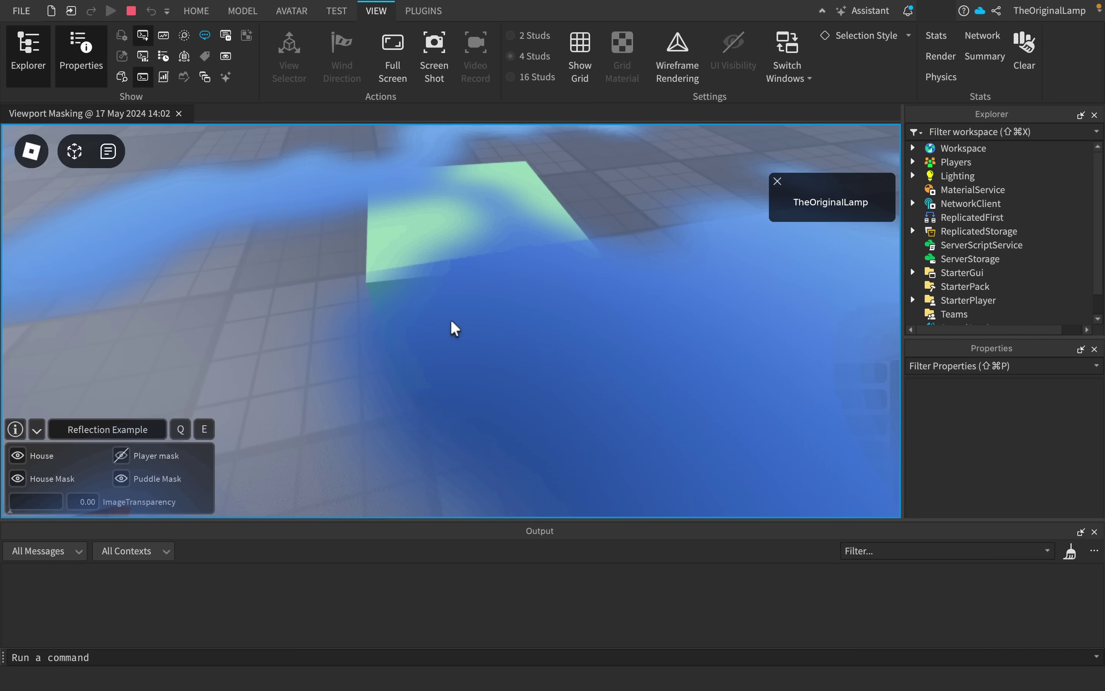
- Set the reflection's ImageTransparency to 0.62 and walk the character along the front of the house
click(63, 501)
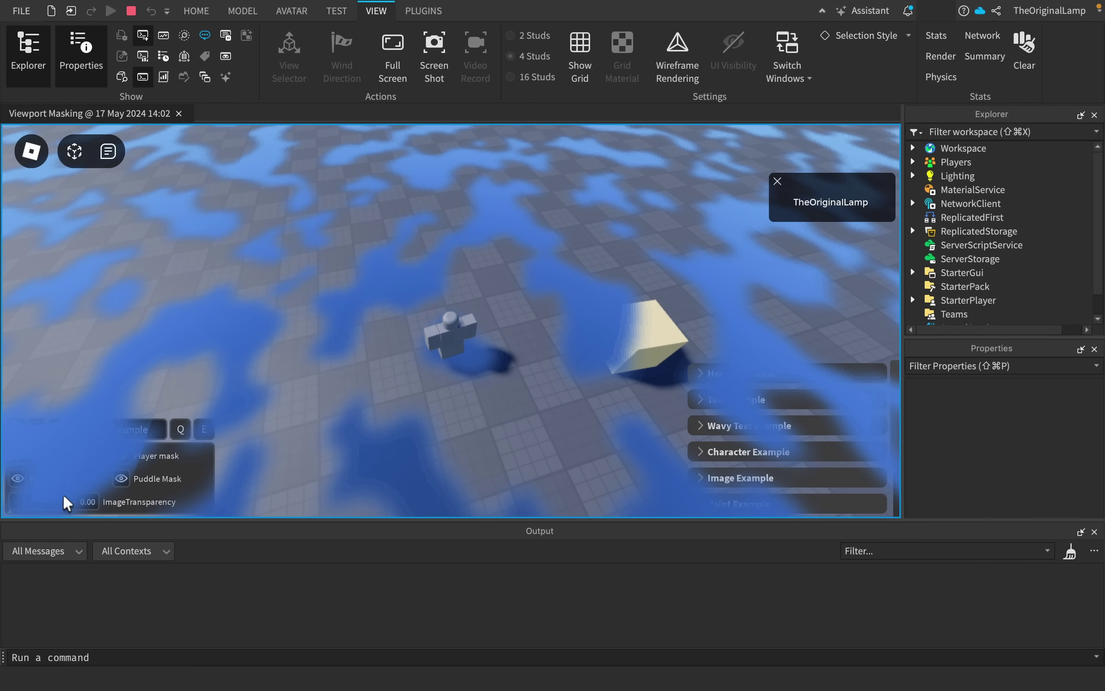
drag(69, 502, 42, 506)
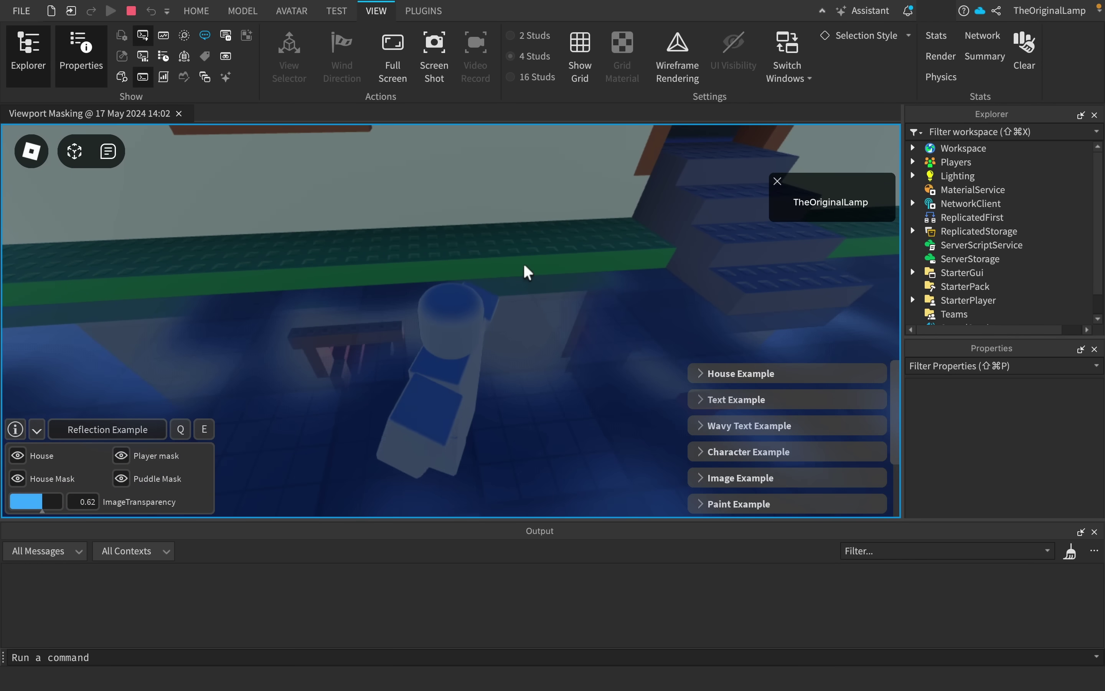
key(a)
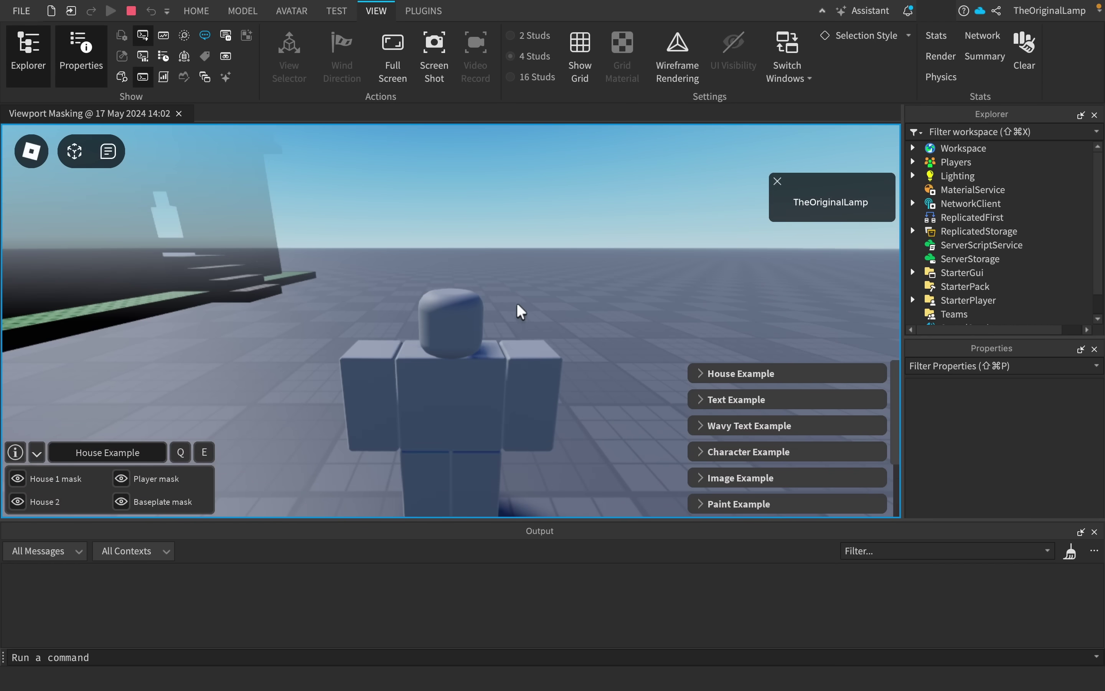
- Walk briefly through the House Example, and cycle forward and back through the other masking examples
key(w)
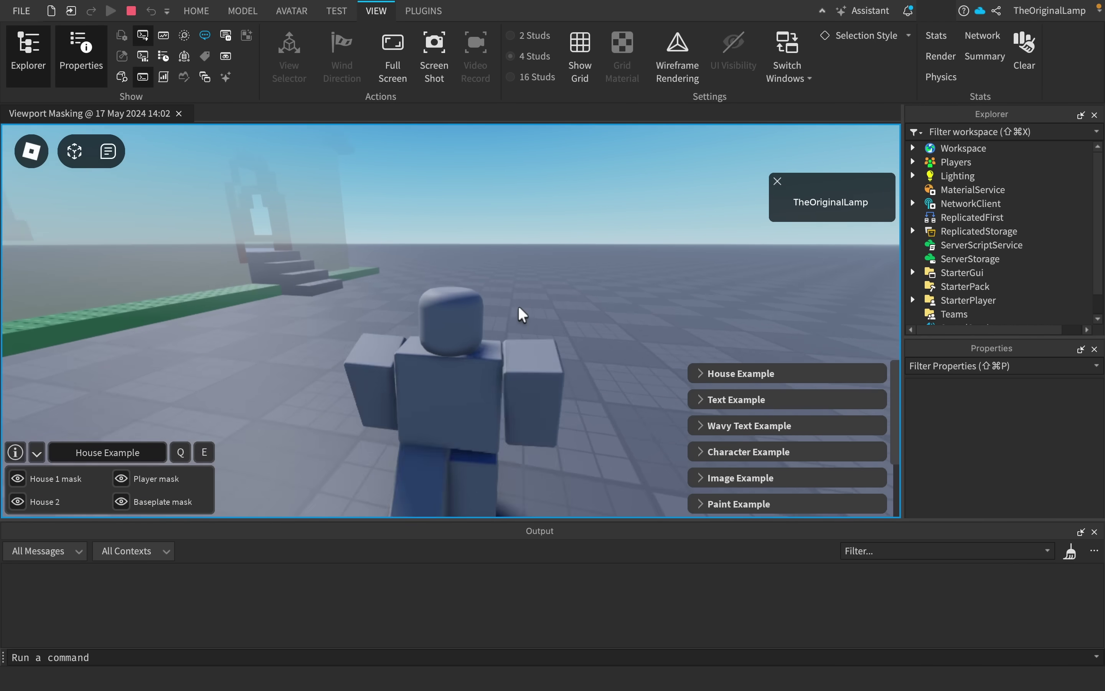
key(a)
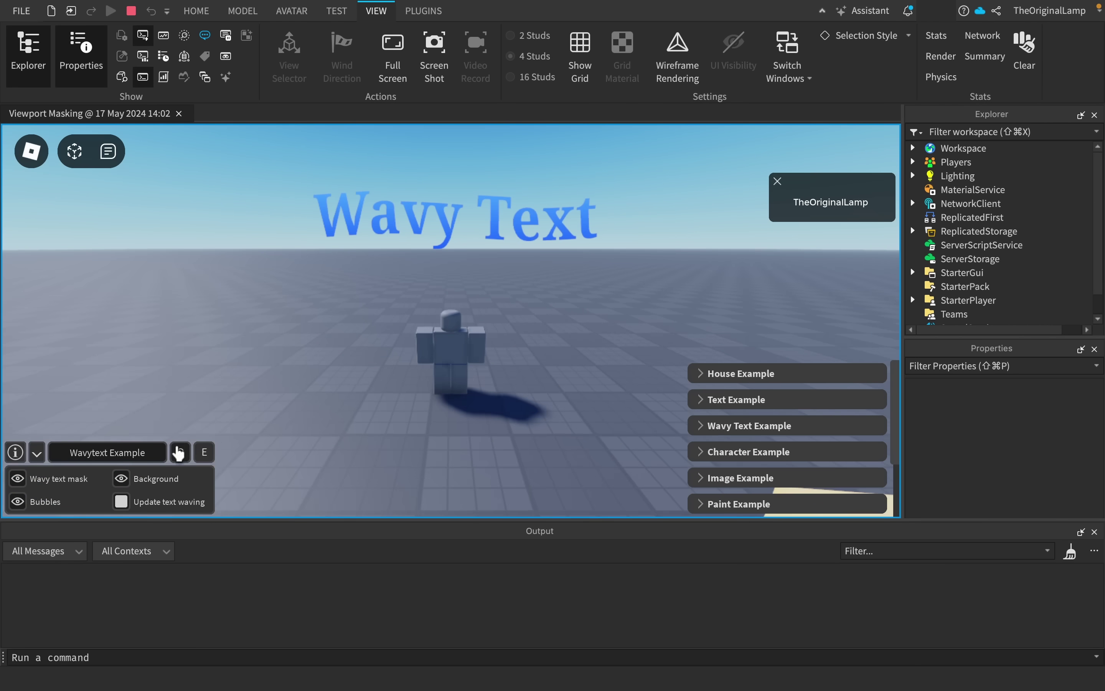
key(e)
key(e)
key(e)
key(e)
key(q)
key(q)
key(q)
key(q)
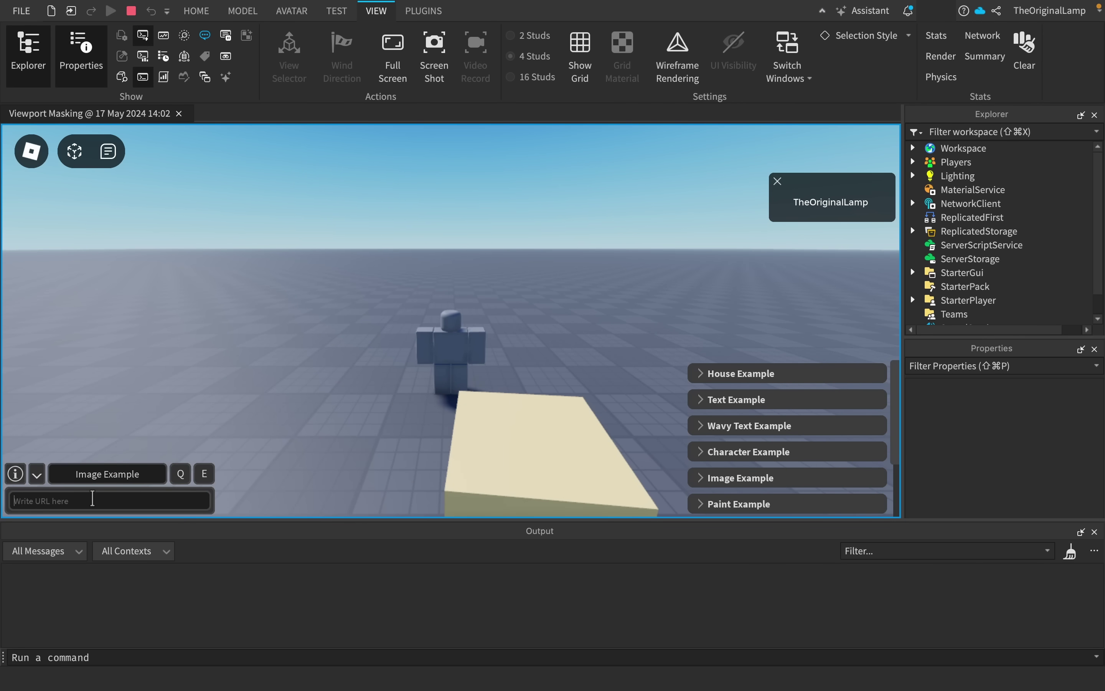
- Return from the Image Example to the House Example and walk the character toward the transparent house
right_drag(582, 310, 541, 314)
text(w)
key(Return)
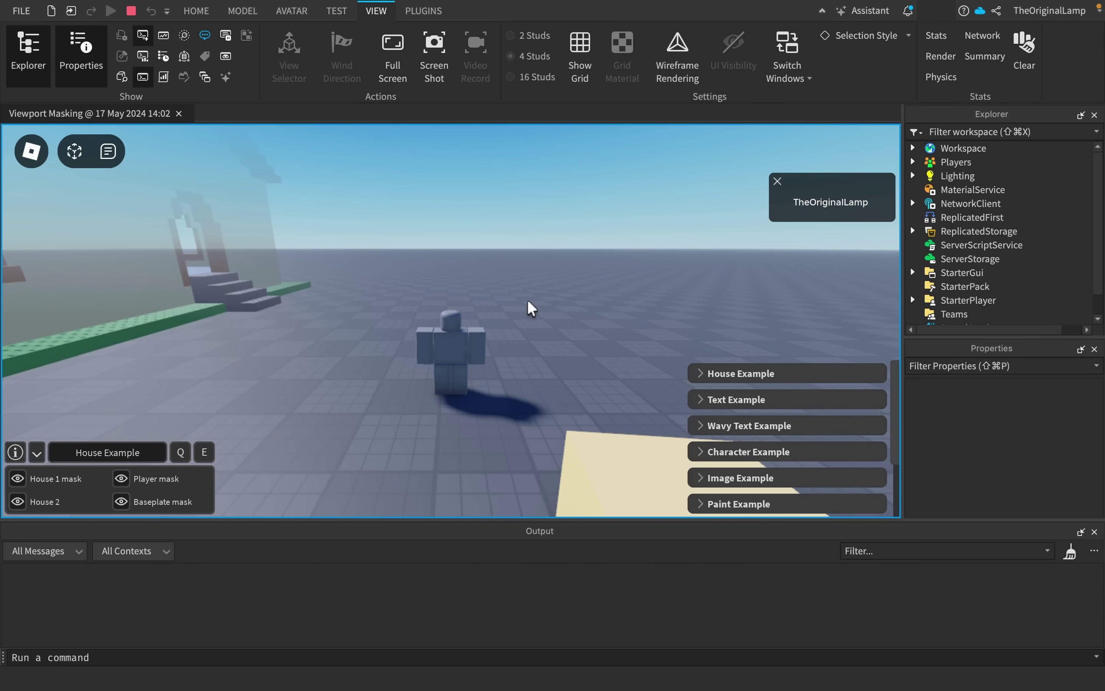
key(a)
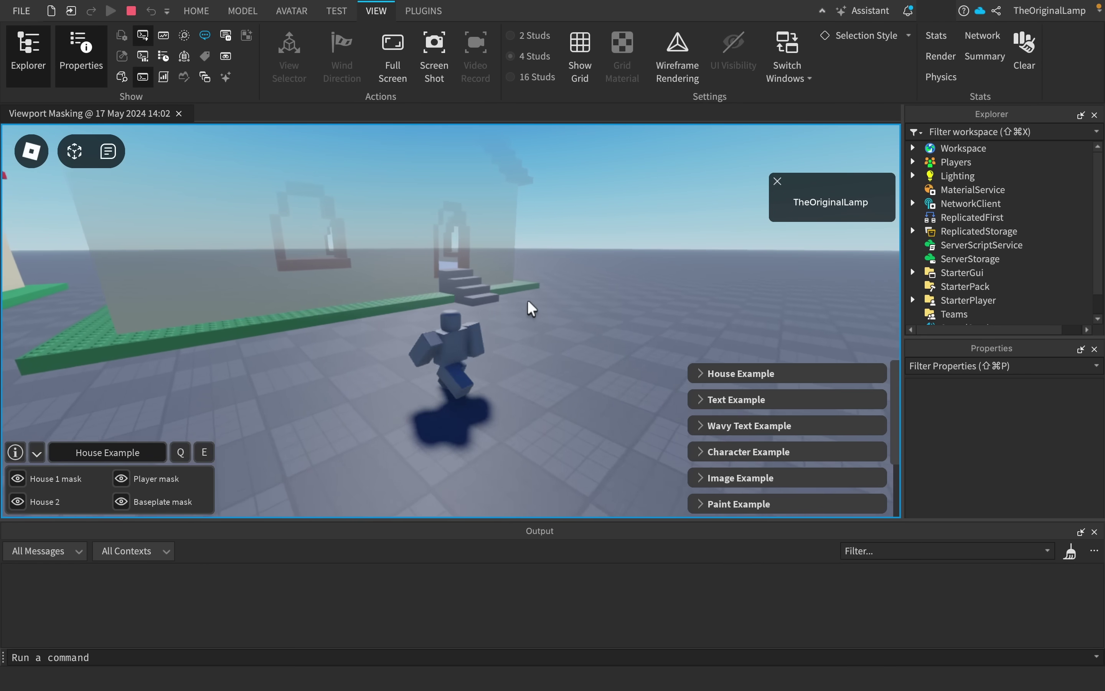
- Walk the character around the transparent house in the House Example, and view the Wavytext Example from another angle
key(w)
scroll(527, 300, down, 4)
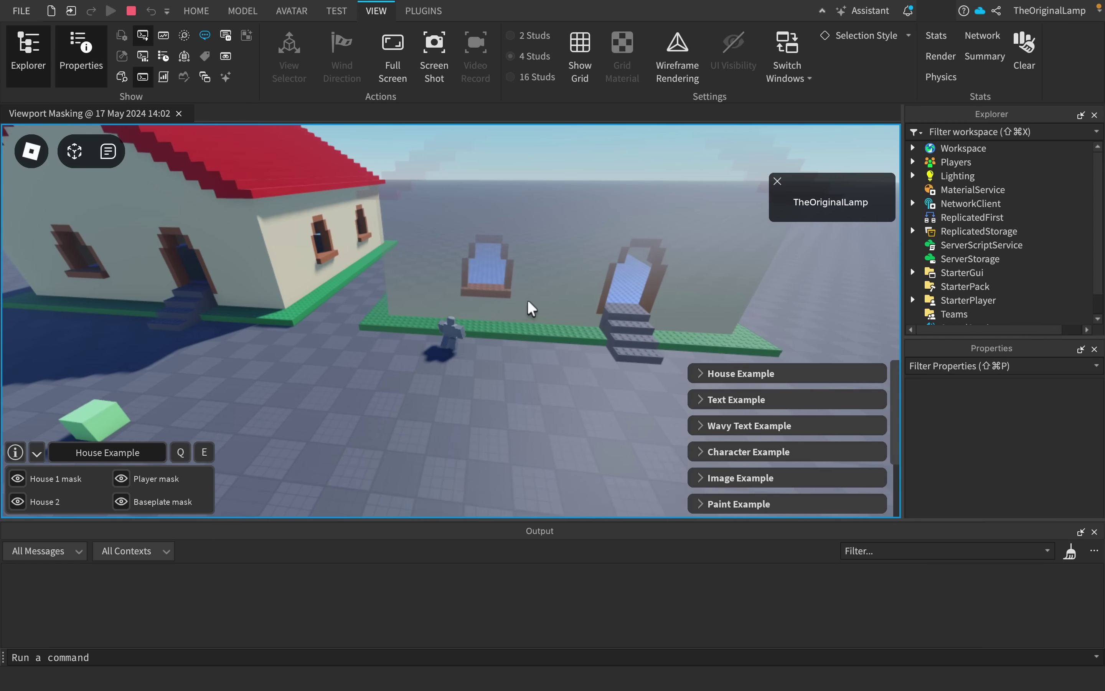
scroll(527, 300, up, 3)
key(d)
key(w)
right_drag(480, 279, 480, 279)
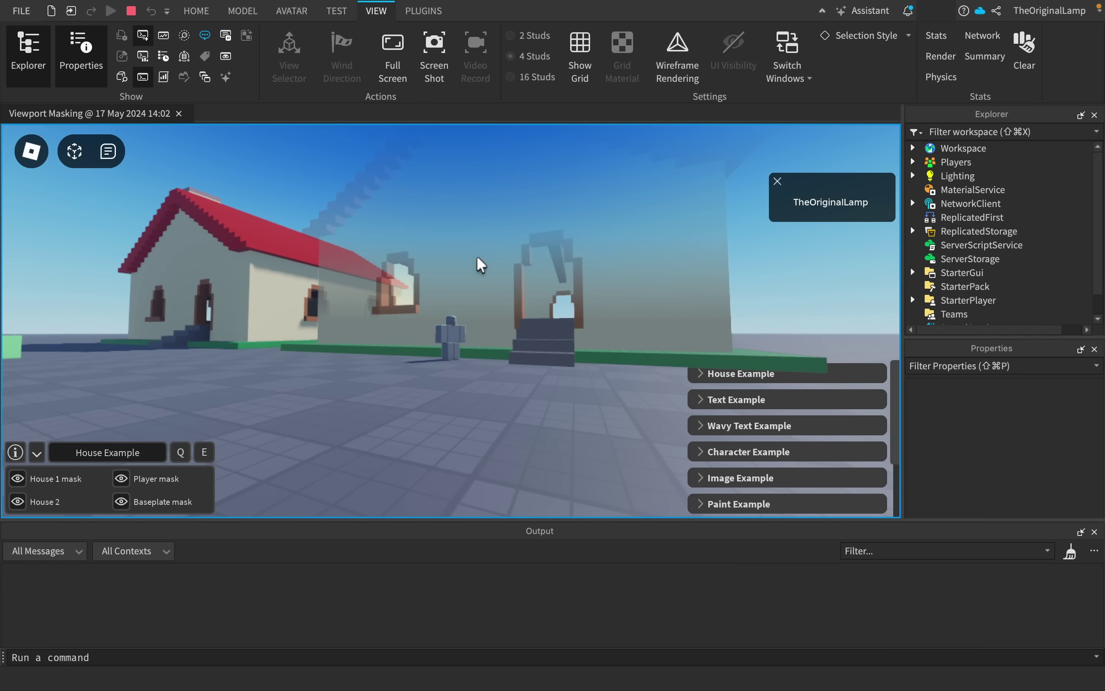
key(a)
right_drag(465, 204, 466, 203)
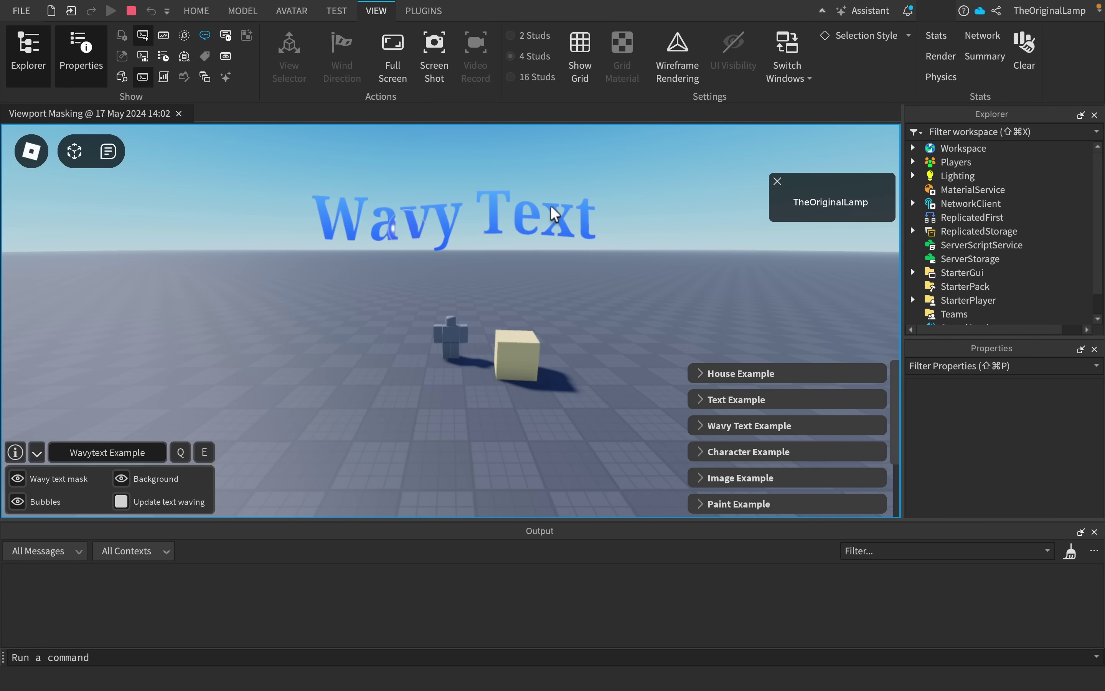
right_drag(550, 206, 550, 207)
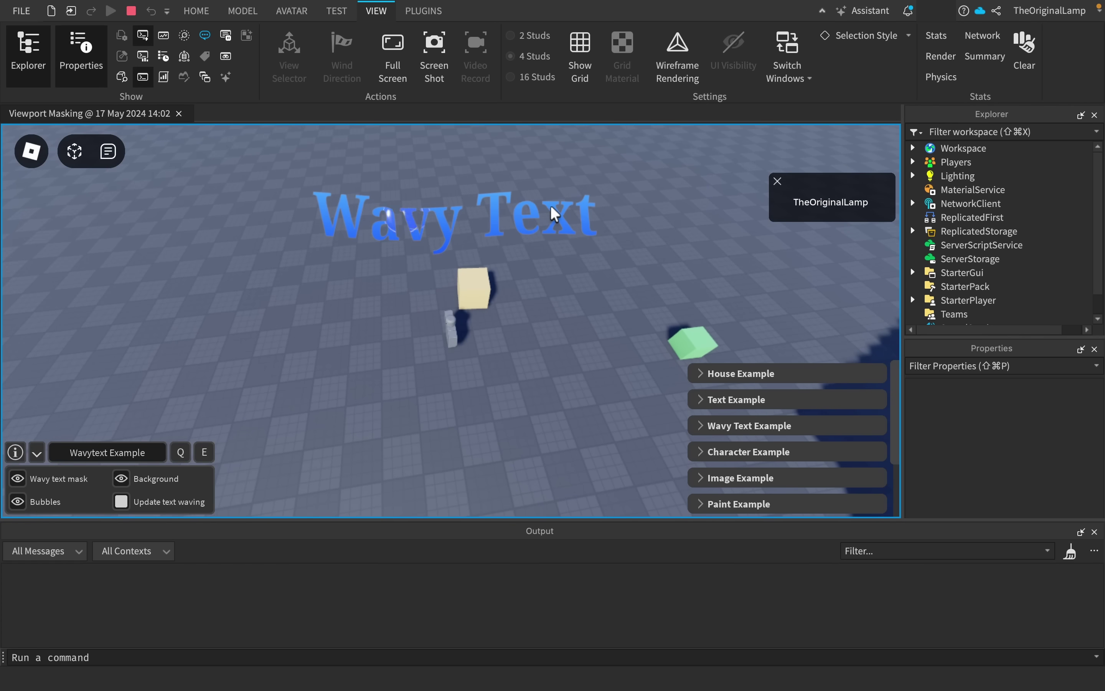
- Switch to the Character Example, turn off Update plane, and orbit around the patterned character
key(e)
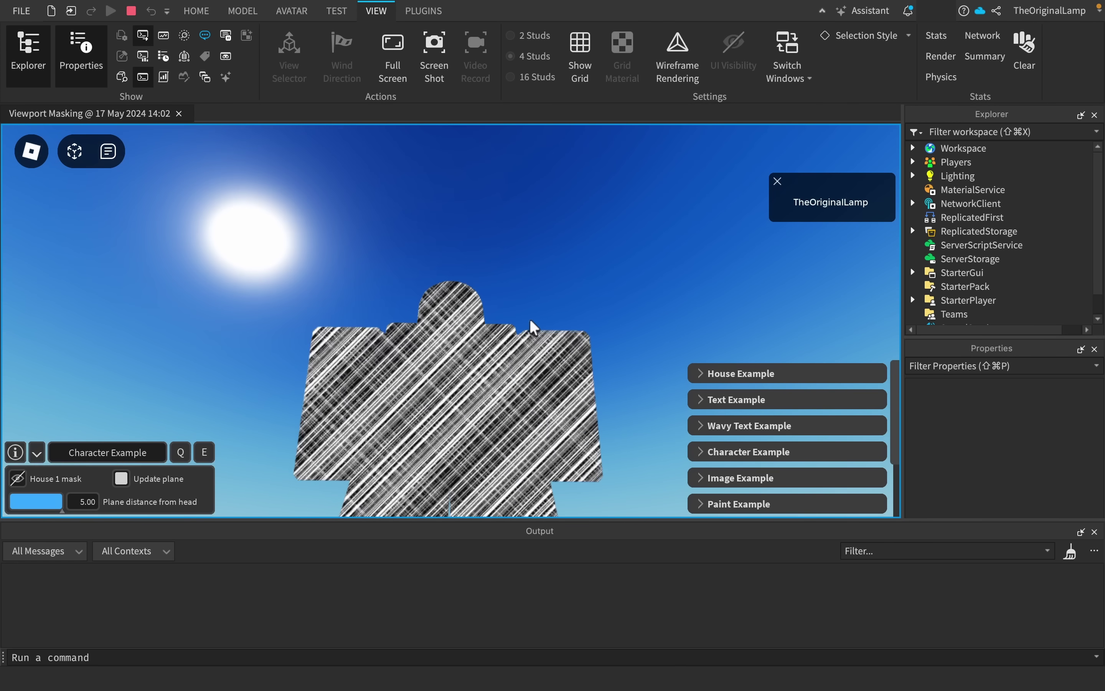
click(121, 478)
right_drag(459, 428, 458, 428)
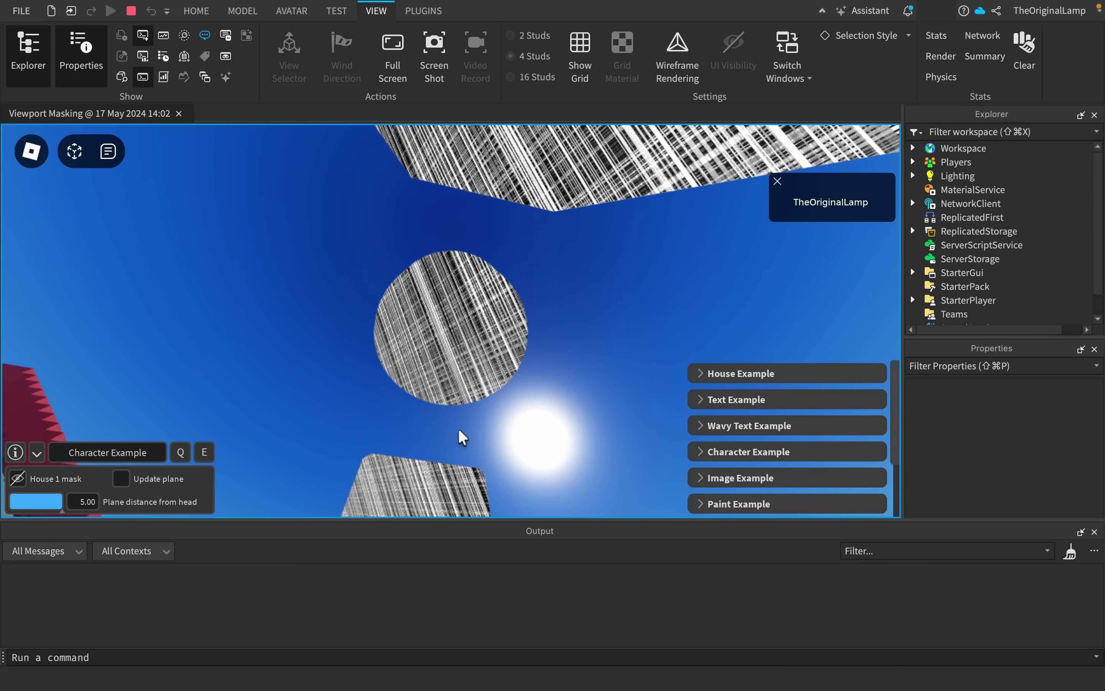
right_drag(324, 454, 444, 456)
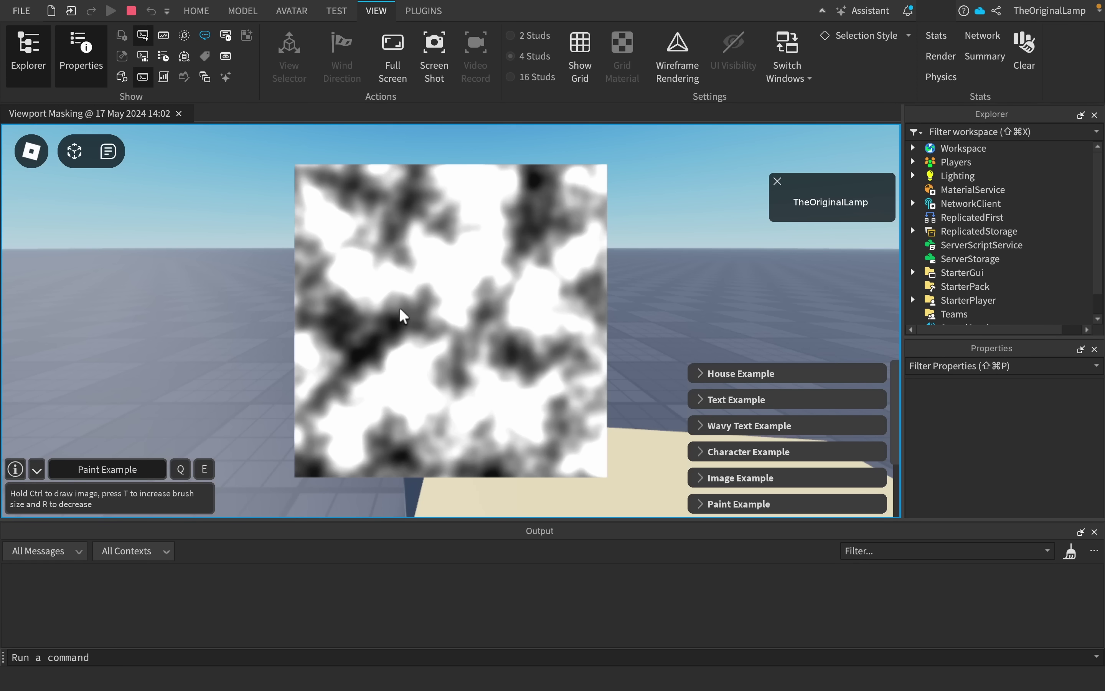
- Paint freehand strokes across the noise image in the Paint Example to cut see-through areas into it
mouse_move(352, 283)
mouse_down()
mouse_move(382, 333)
mouse_move(395, 277)
mouse_up()
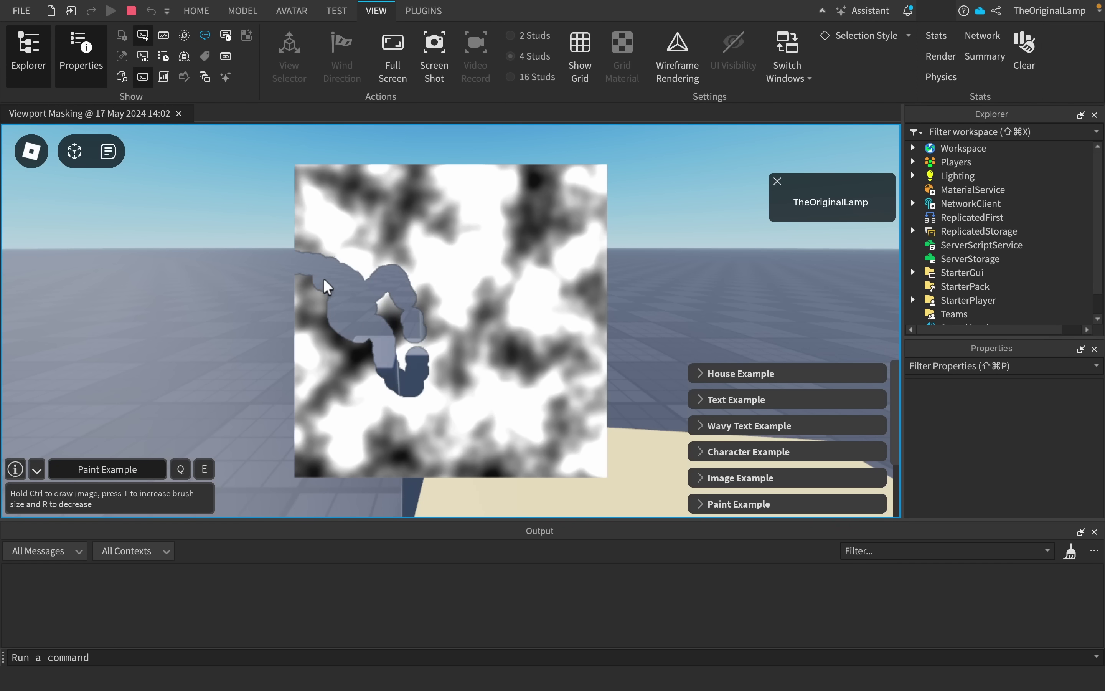
mouse_move(319, 322)
mouse_down()
mouse_move(315, 287)
mouse_move(301, 277)
mouse_move(296, 321)
mouse_up()
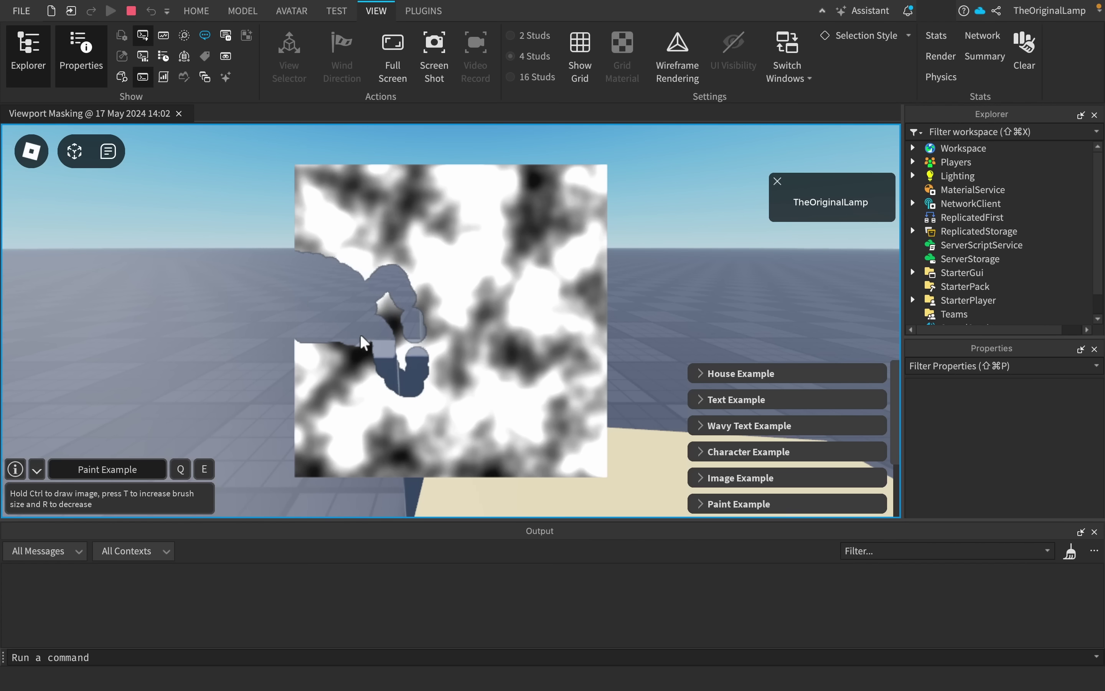
- Cycle to the Portal1 Example and on to the Portal2 Example, and walk the character toward the portal
key(e)
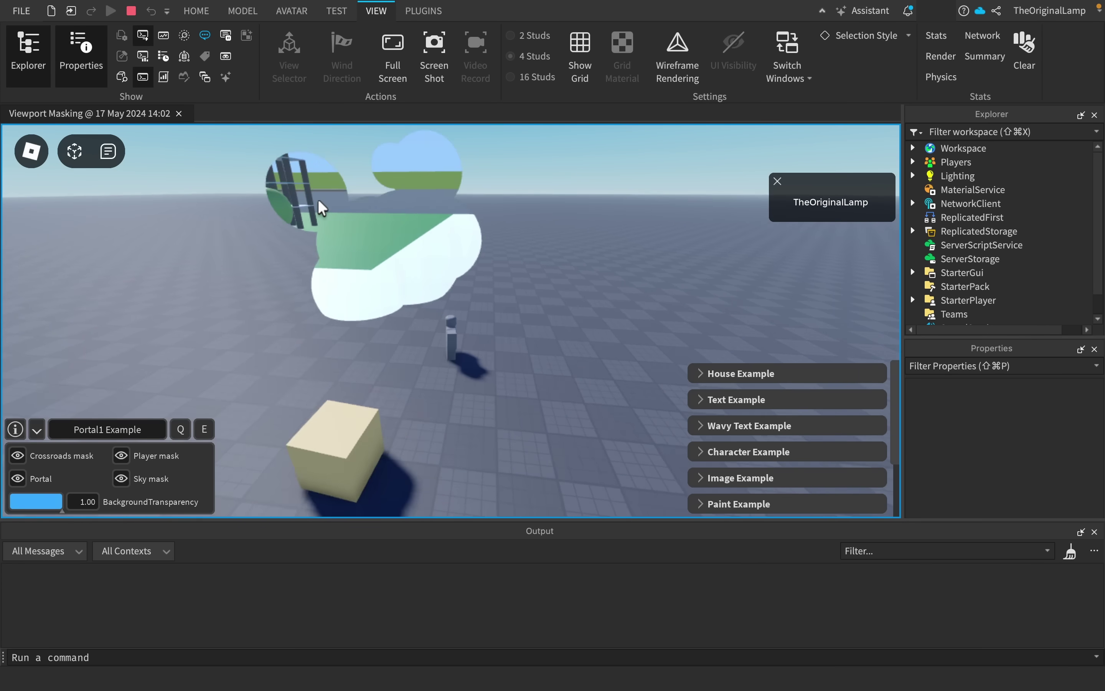
key(e)
key(w)
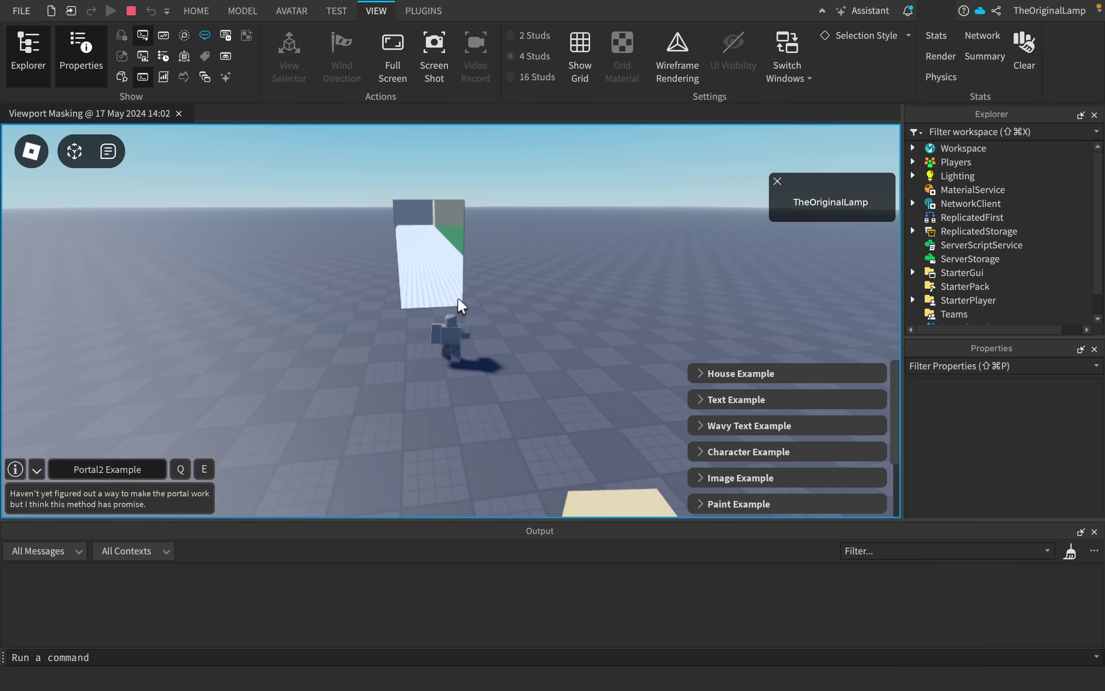
- Switch to the Reflection Example and walk around the corner of the house to examine its puddle reflection
key(e)
key(w)
right_drag(458, 297, 458, 297)
key(s)
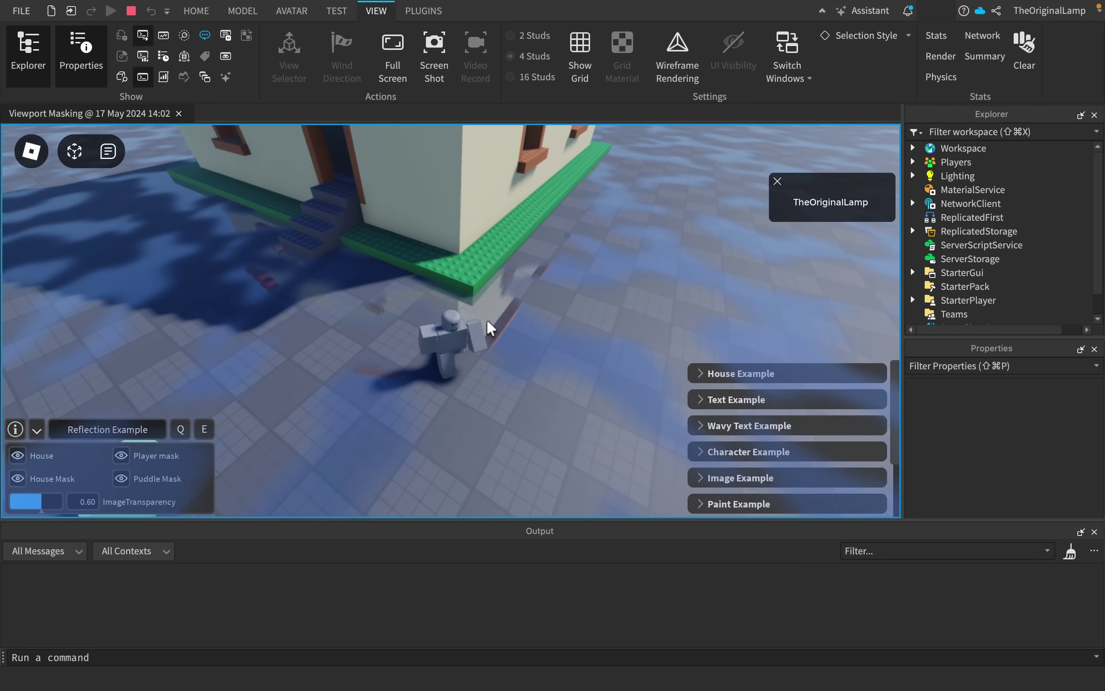
mouse_move(494, 332)
right_down()
mouse_move(480, 352)
mouse_move(477, 341)
right_up()
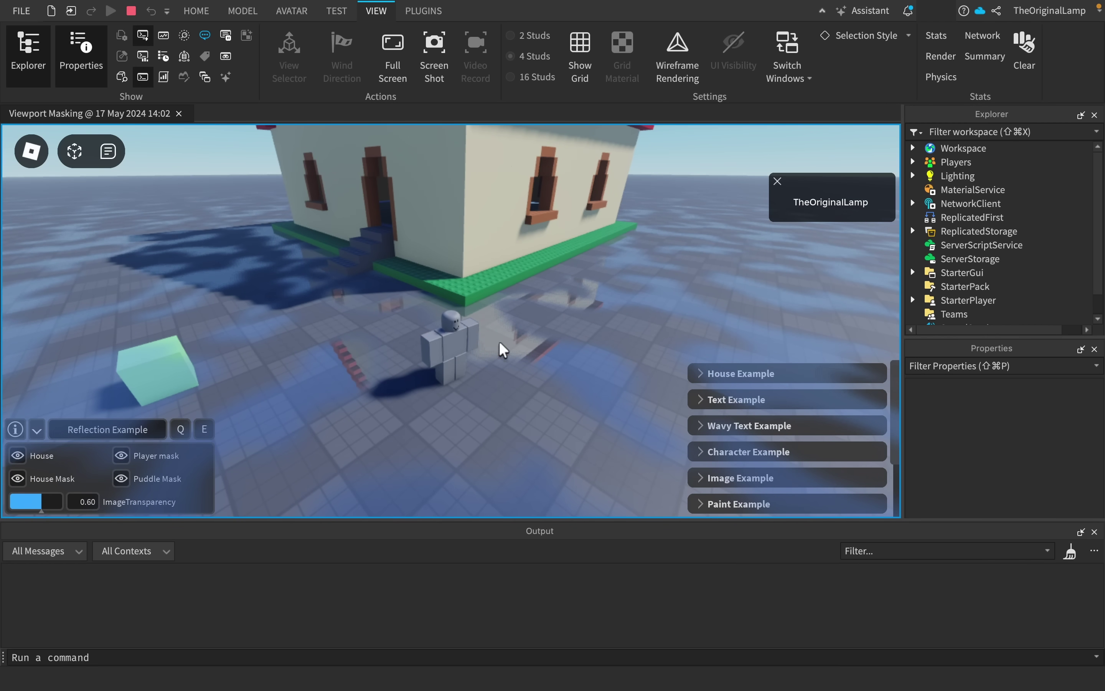
key(a)
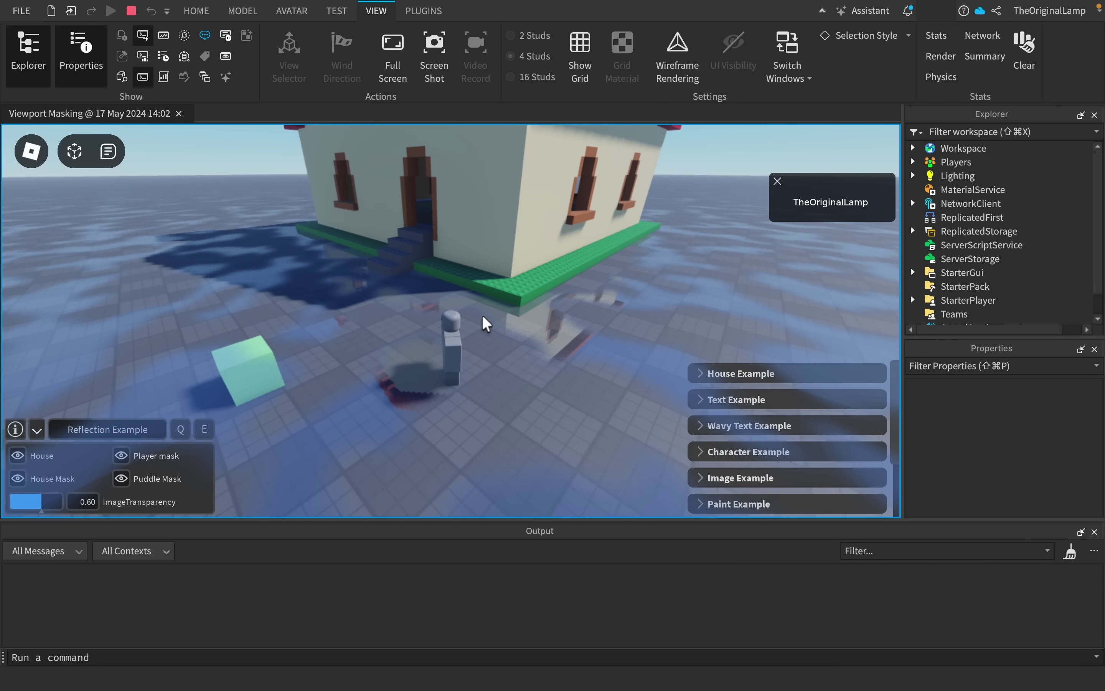
- Return to the House Example and inspect the ClassicHouse model in the Workspace
key(e)
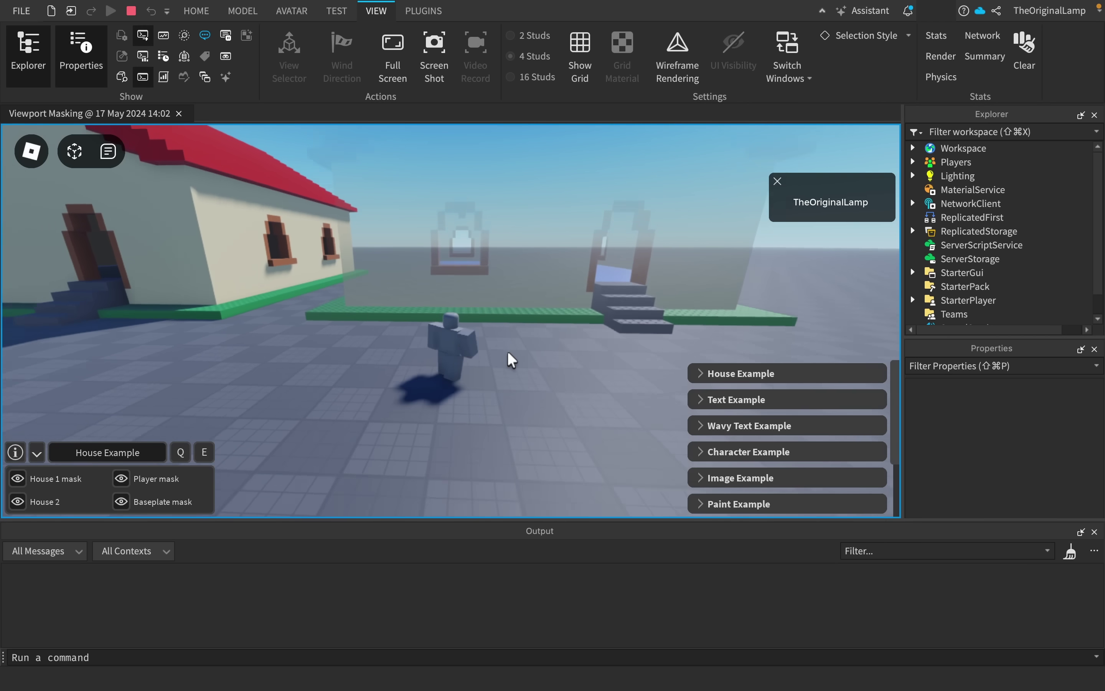
click(913, 149)
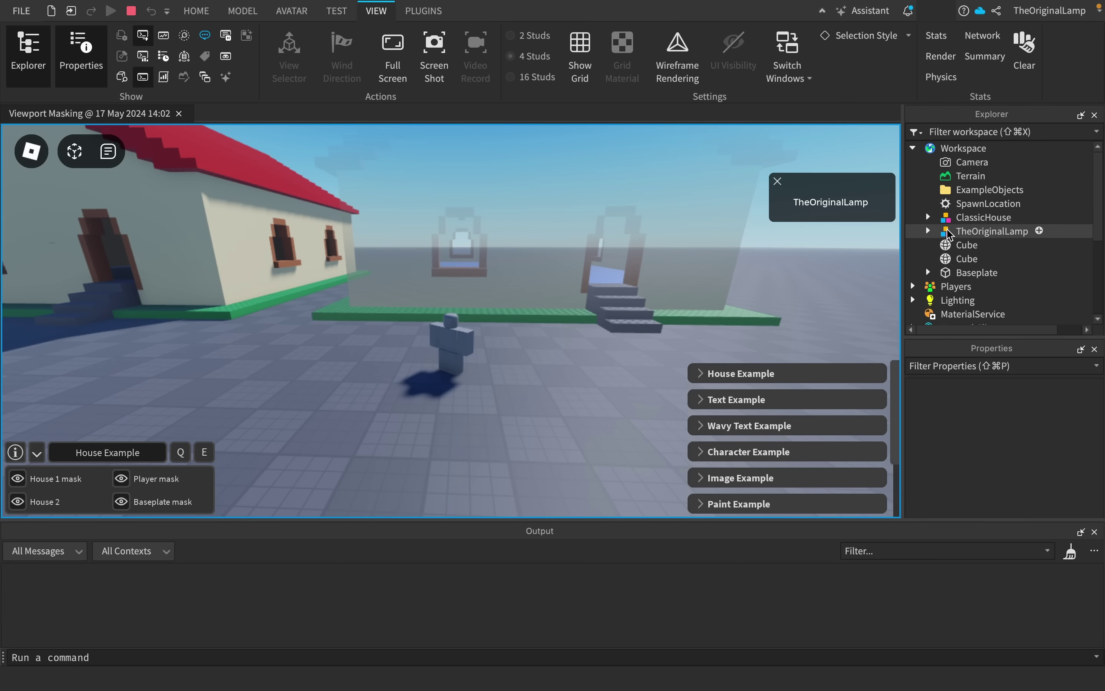
right_drag(616, 242, 616, 242)
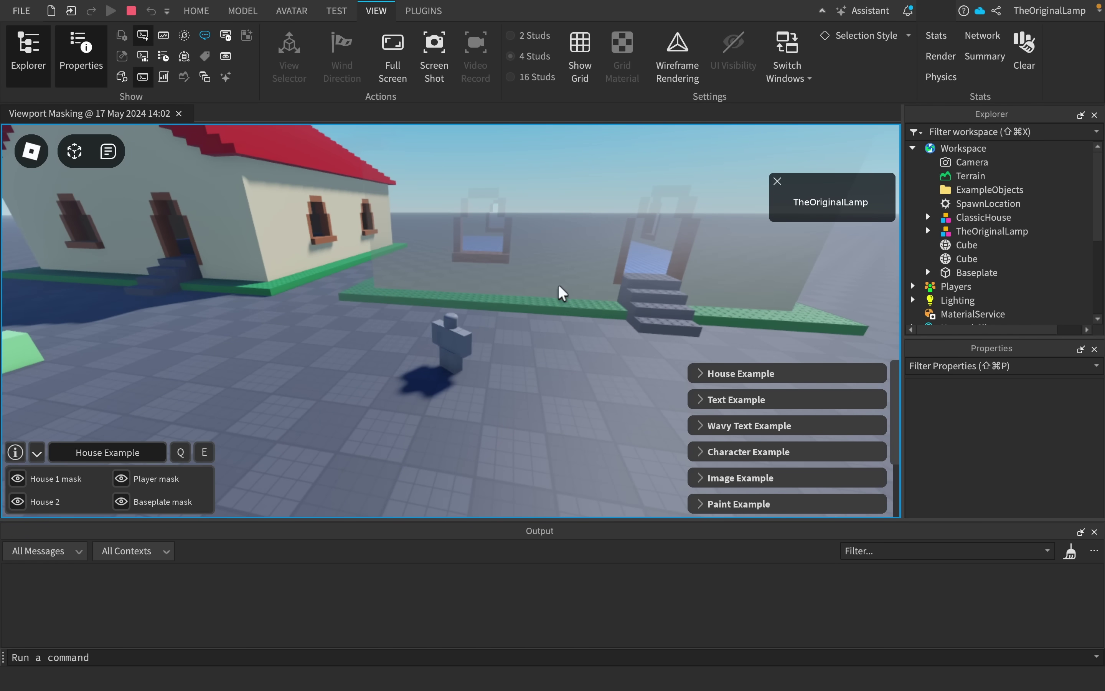
click(982, 217)
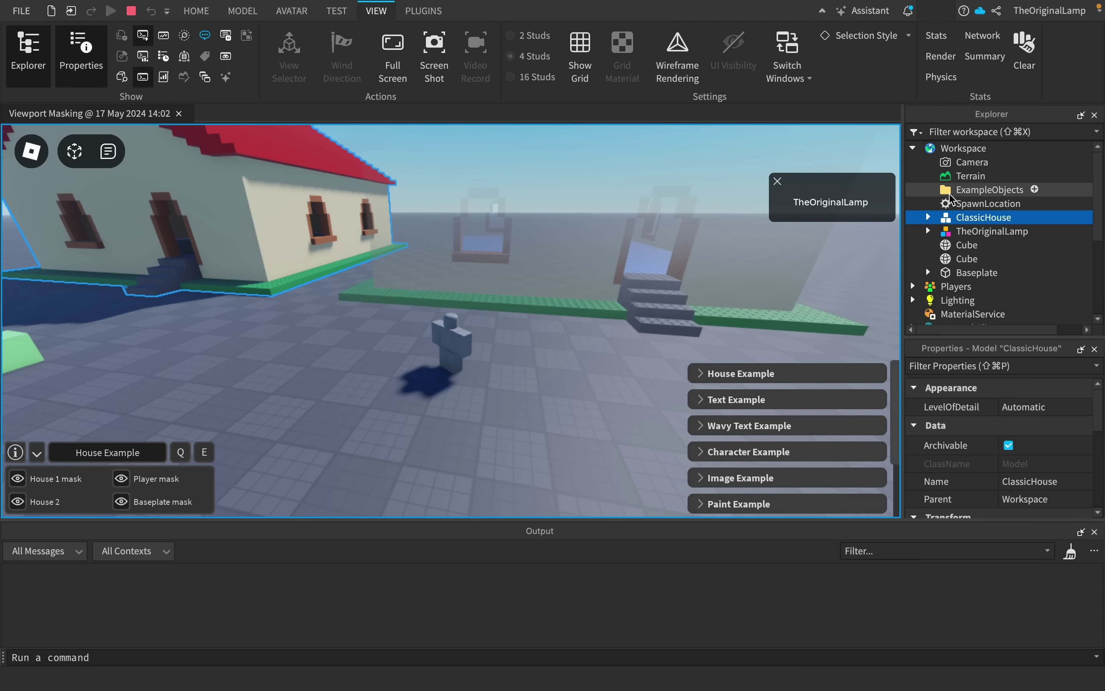
click(912, 148)
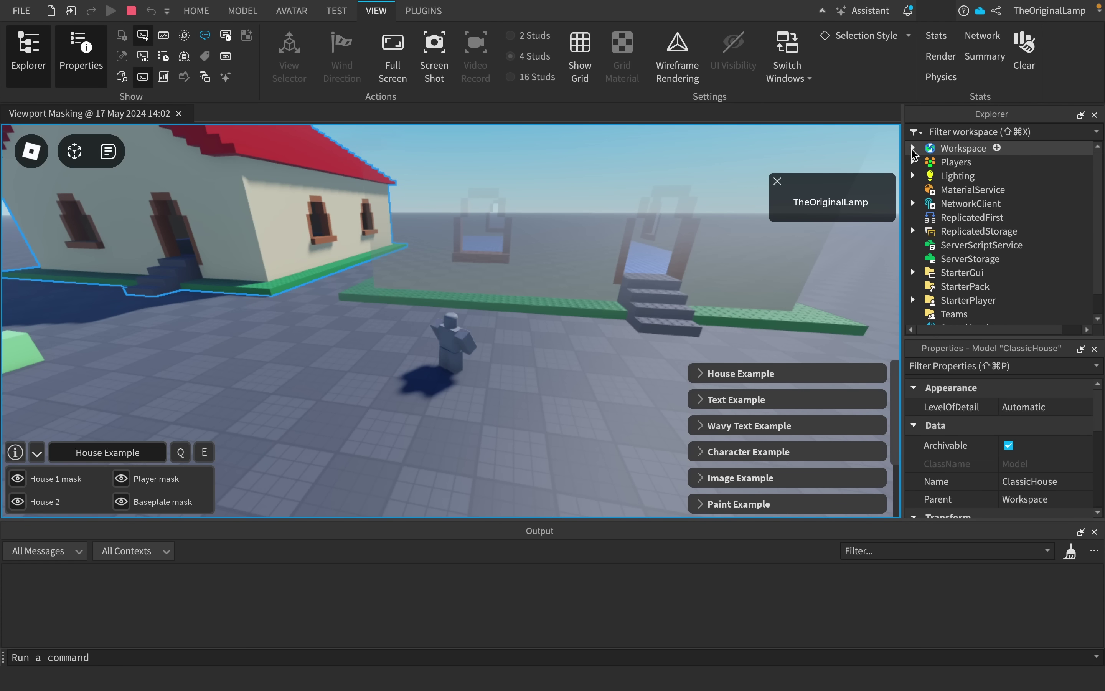
- Expand the local player's PlayerGui down to MaskGui and the contents of HouseViewport
click(912, 162)
click(927, 176)
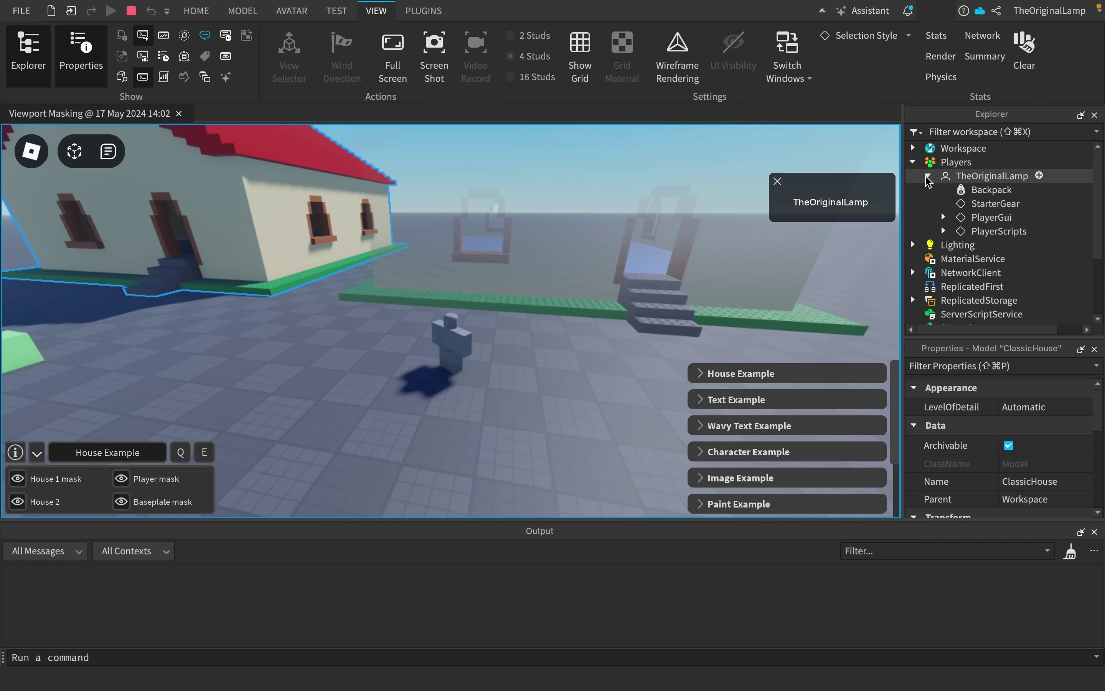
click(943, 217)
click(957, 259)
click(974, 261)
scroll(982, 260, down, 4)
scroll(984, 237, right, 3)
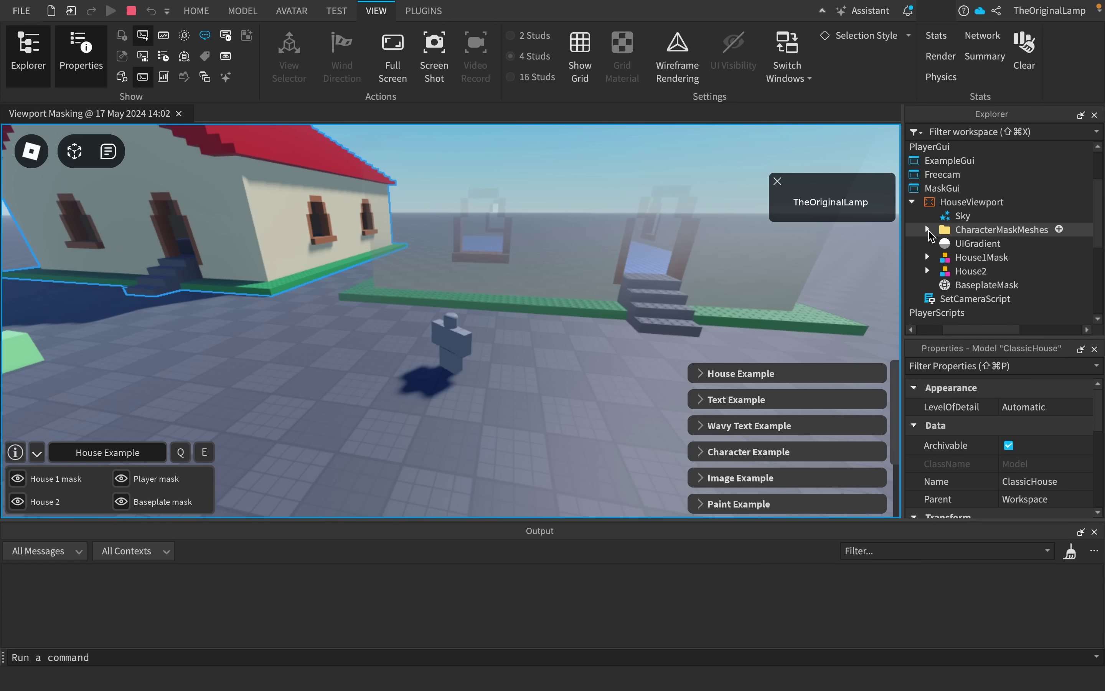
- Hide the Player mask and delete all meshes from HeadNormal to TorsoNormal in the CharacterMaskMeshes folder
right_drag(700, 335, 701, 335)
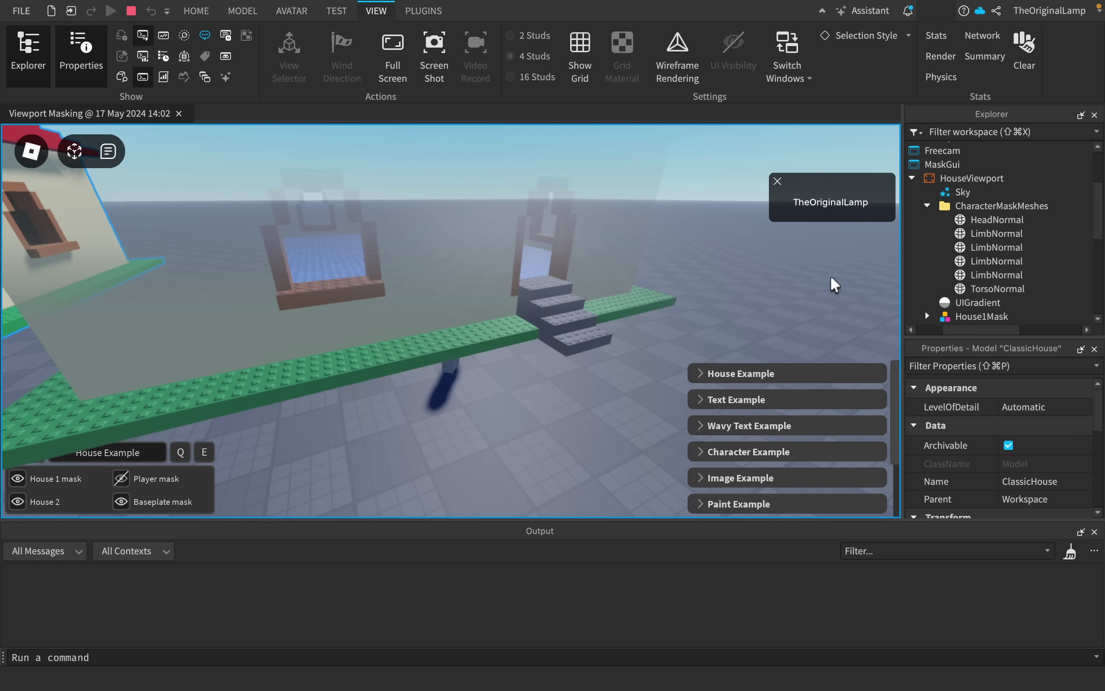
click(982, 220)
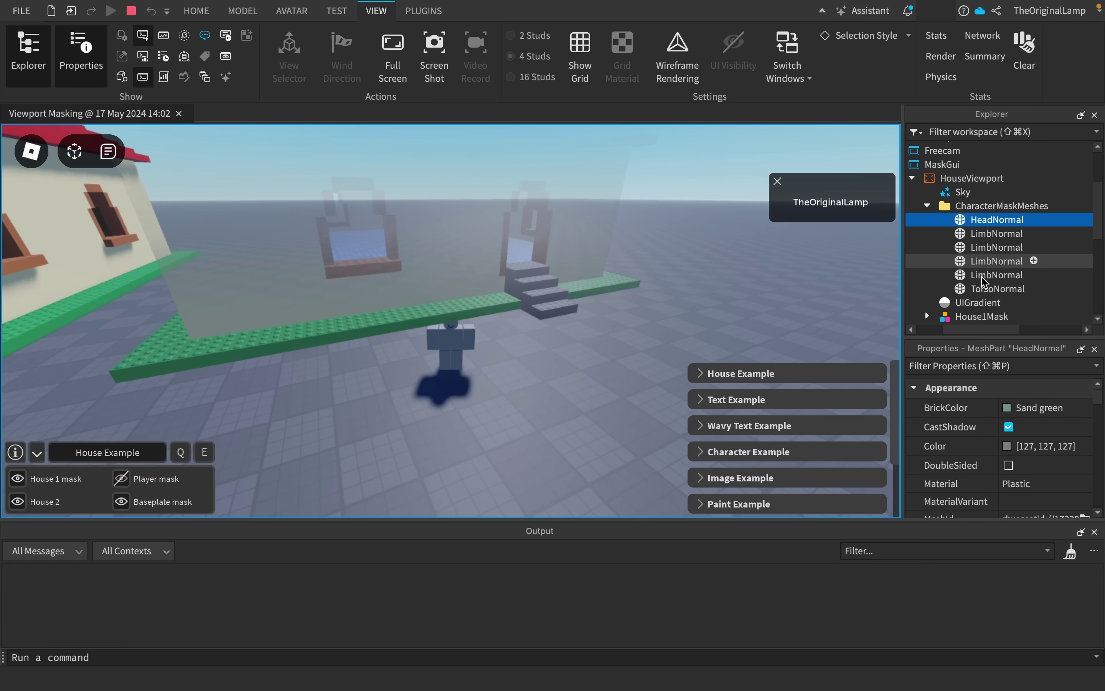
shift+click(980, 288)
key(Delete)
- Show the Player mask again, make the character jump, and compare it with the transparent house
click(130, 482)
key(space)
right_drag(473, 377, 504, 375)
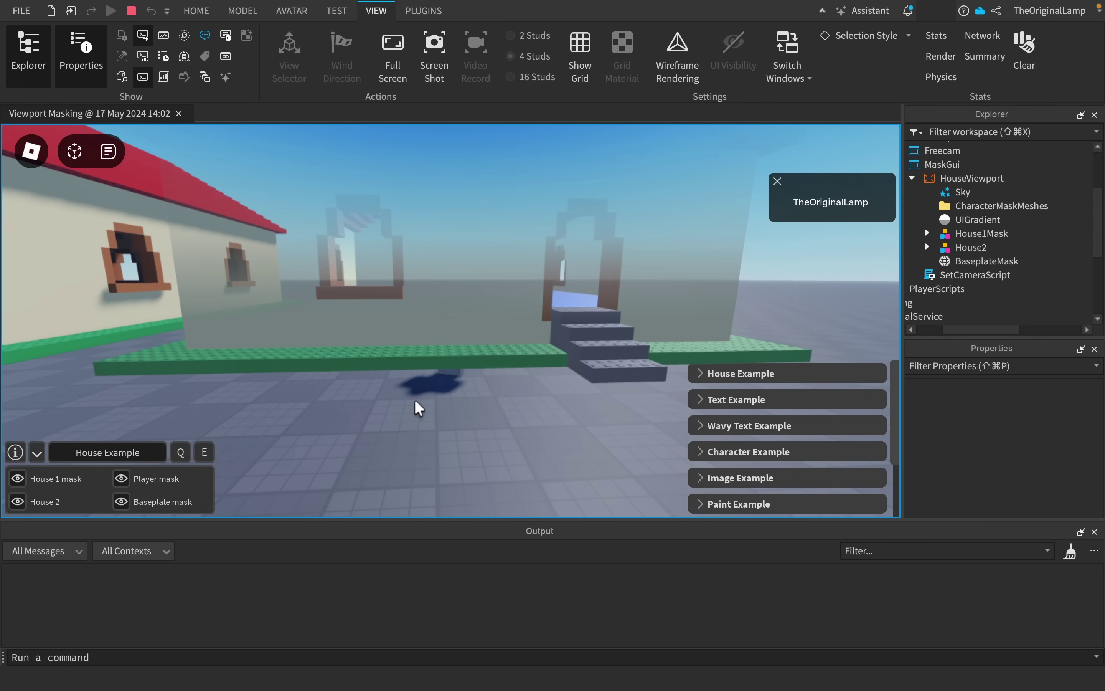
- Inspect the CharacterMaskMeshes folder and delete the Sky object from HouseViewport
click(982, 211)
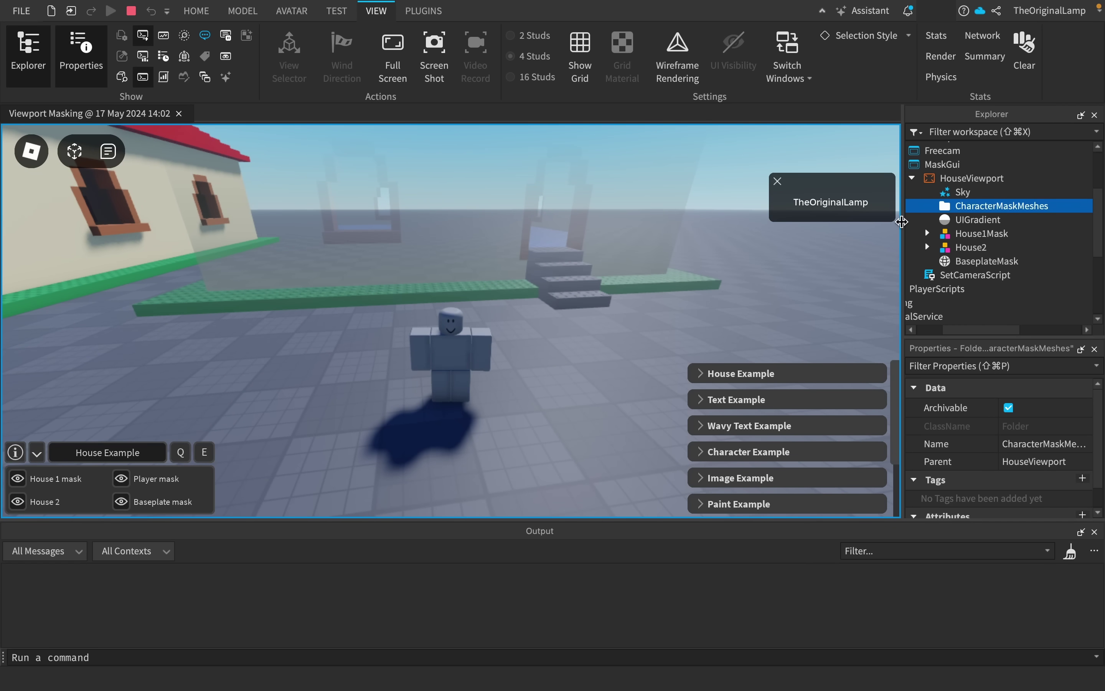
click(963, 192)
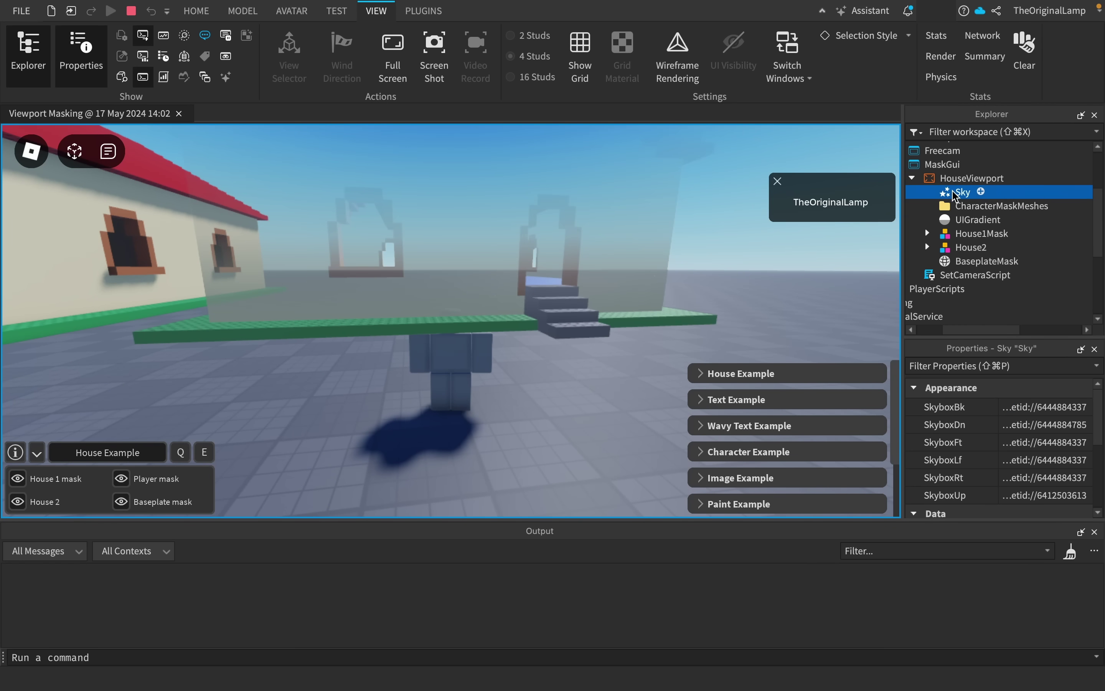
key(Delete)
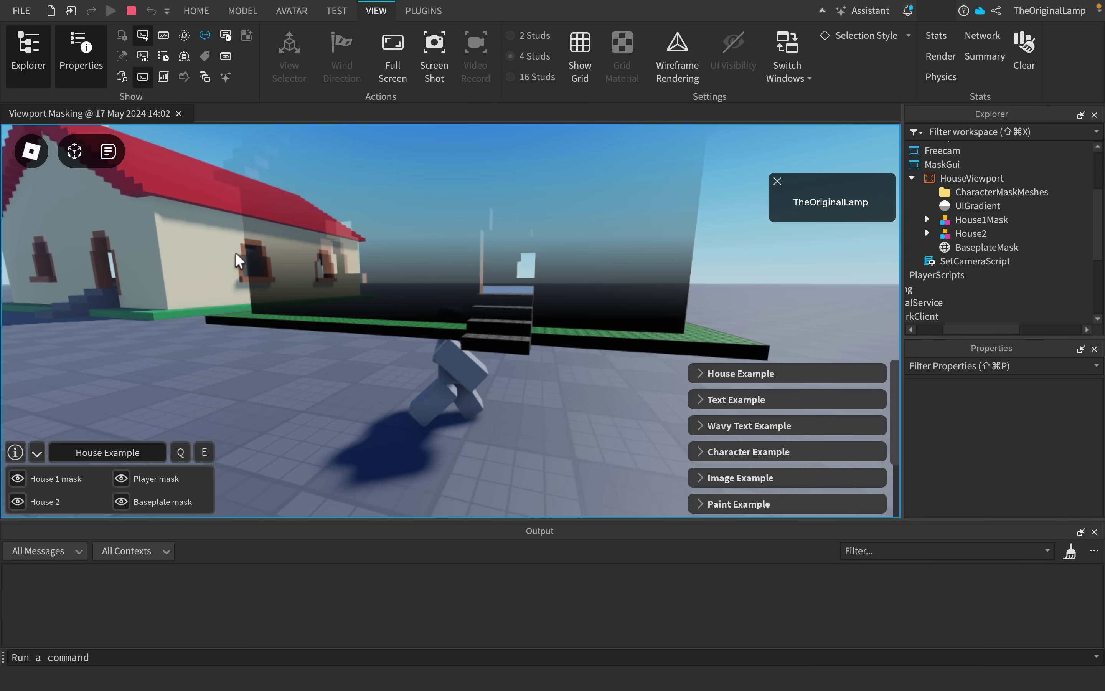
- Delete House1Mask, BaseplateMask, UIGradient and House2 from HouseViewport
click(961, 215)
key(Delete)
click(952, 208)
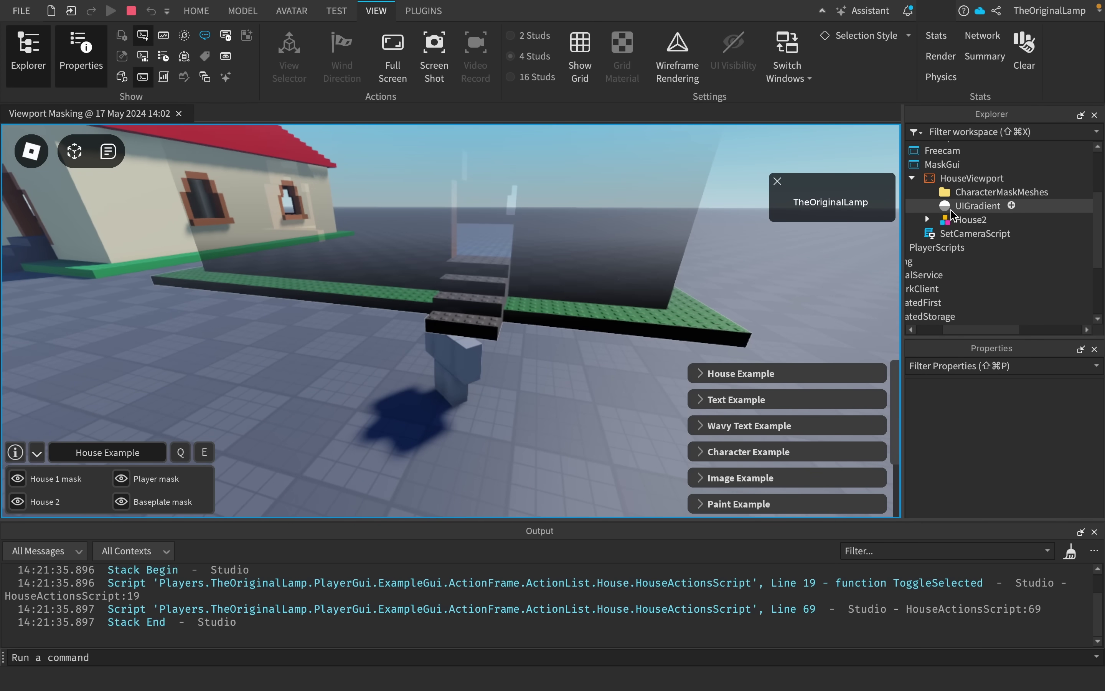
key(Delete)
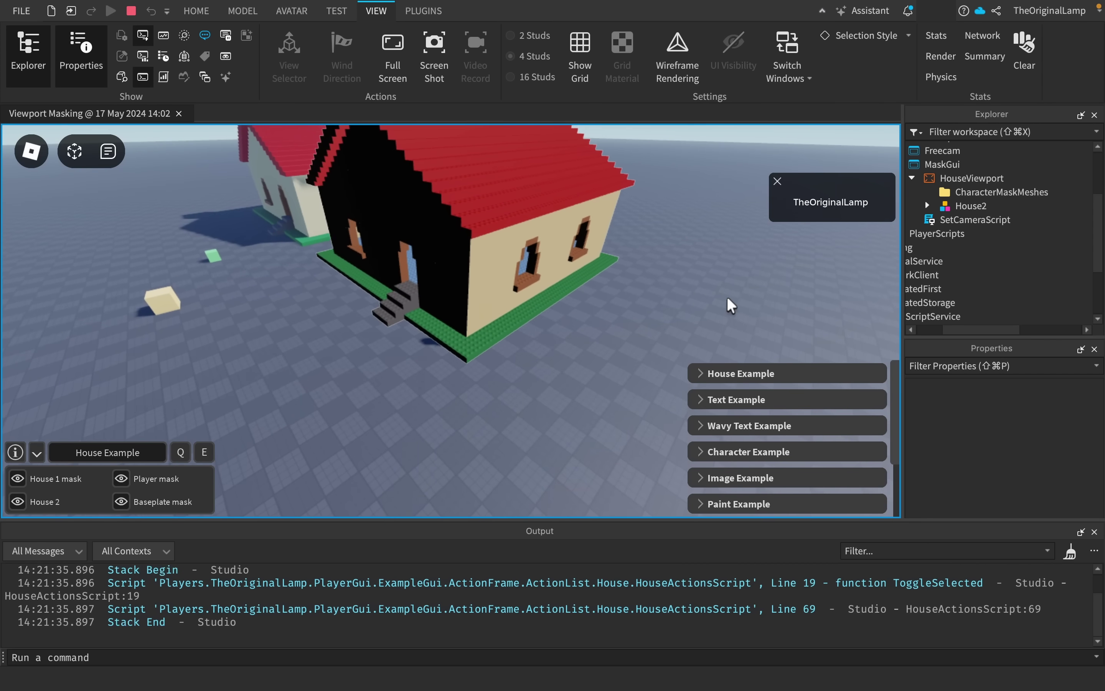
click(956, 206)
key(Delete)
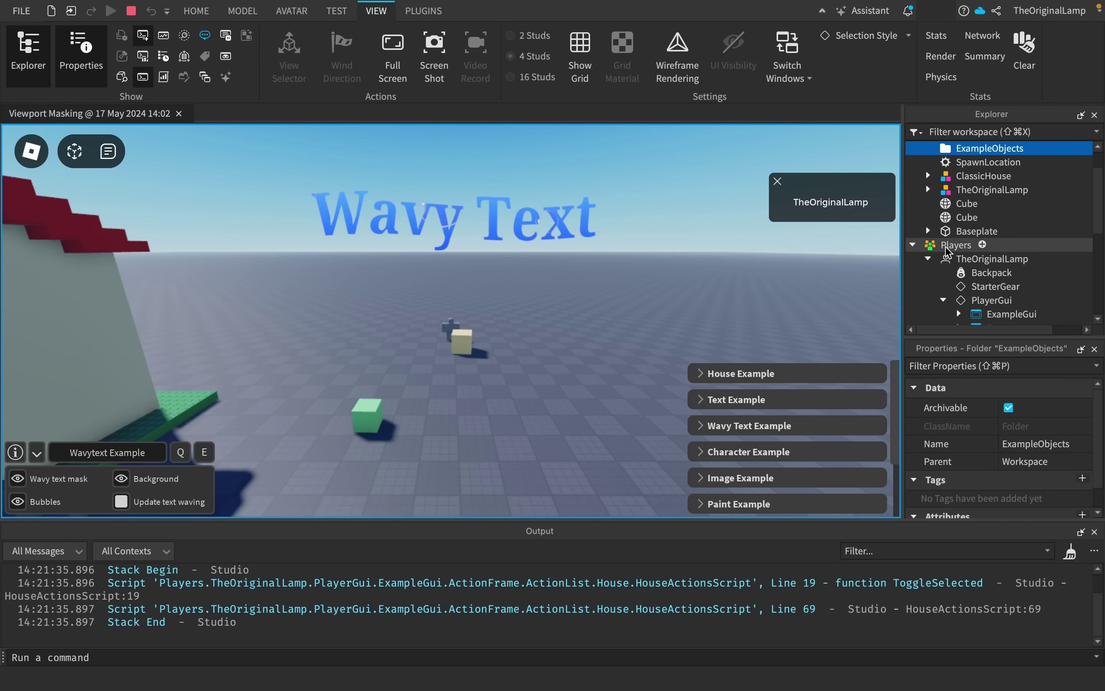
- Expand MaskGui and WavytextViewport for the Wavytext Example to list its mask, background and bubble objects
scroll(916, 155, down, 2)
click(949, 297)
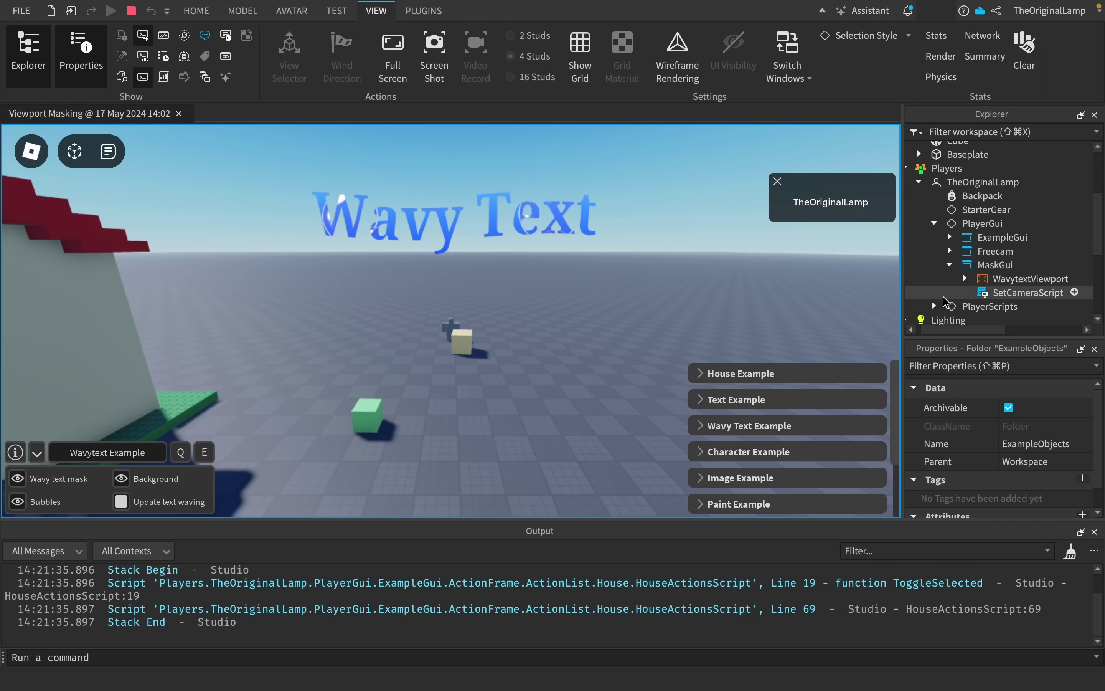
scroll(945, 301, down, 2)
click(968, 265)
scroll(967, 224, down, 2)
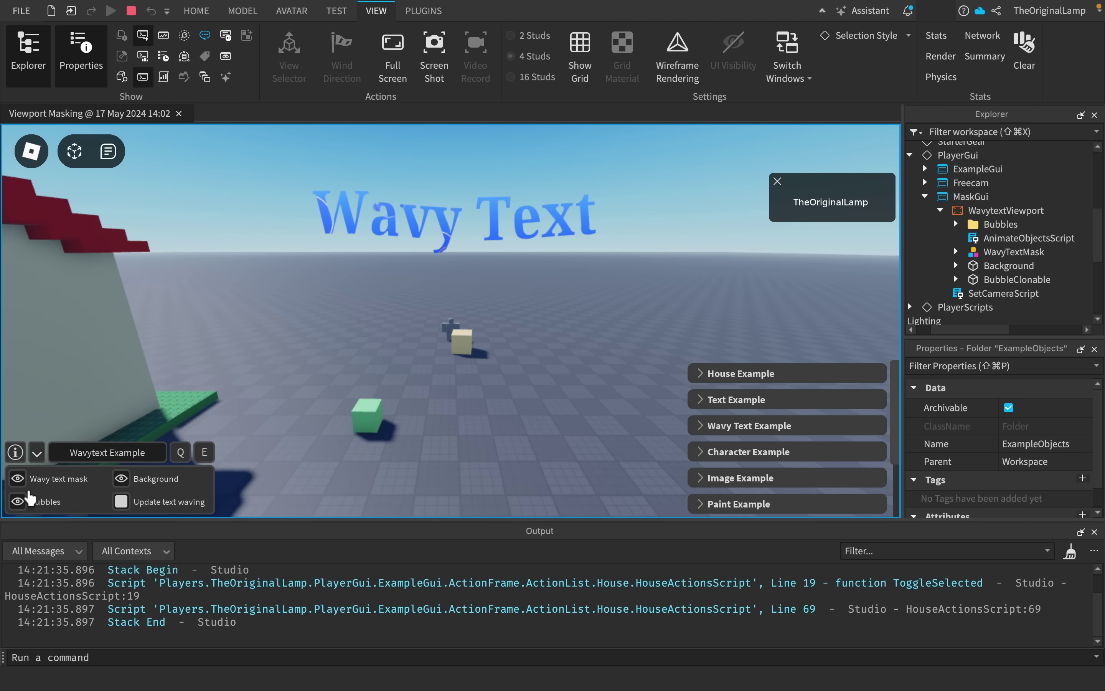
- Open the Bubbles folder in WavytextViewport and look through its BubbleClonable parts down to WavyTextMask and Background
scroll(956, 196, down, 1)
click(955, 190)
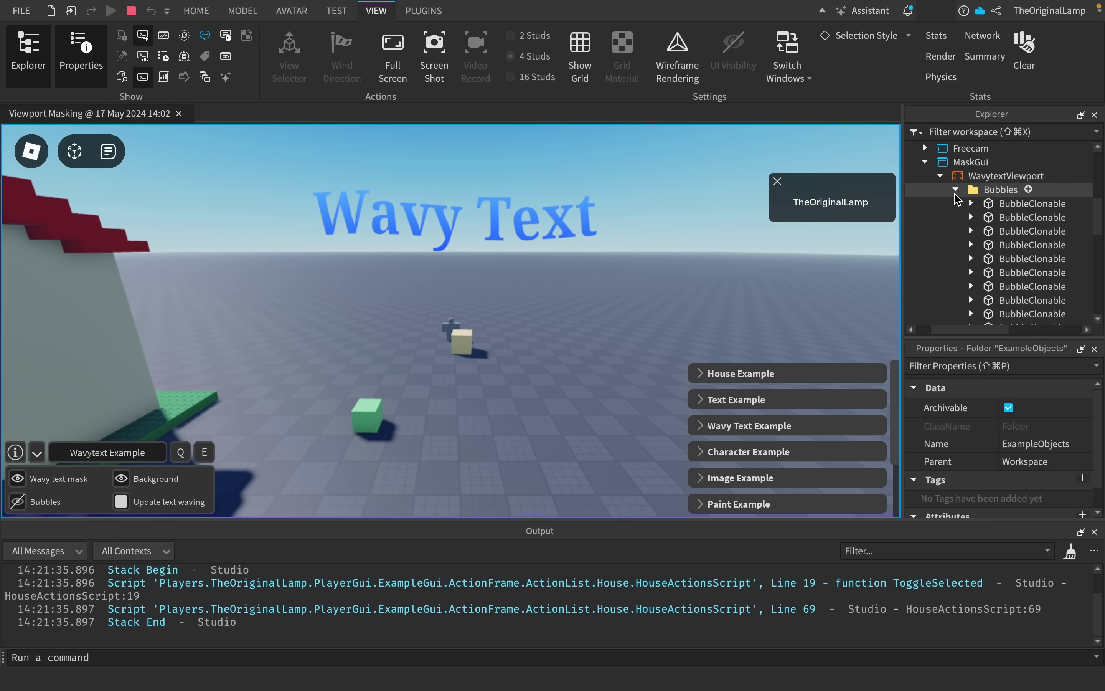
scroll(956, 219, down, 10)
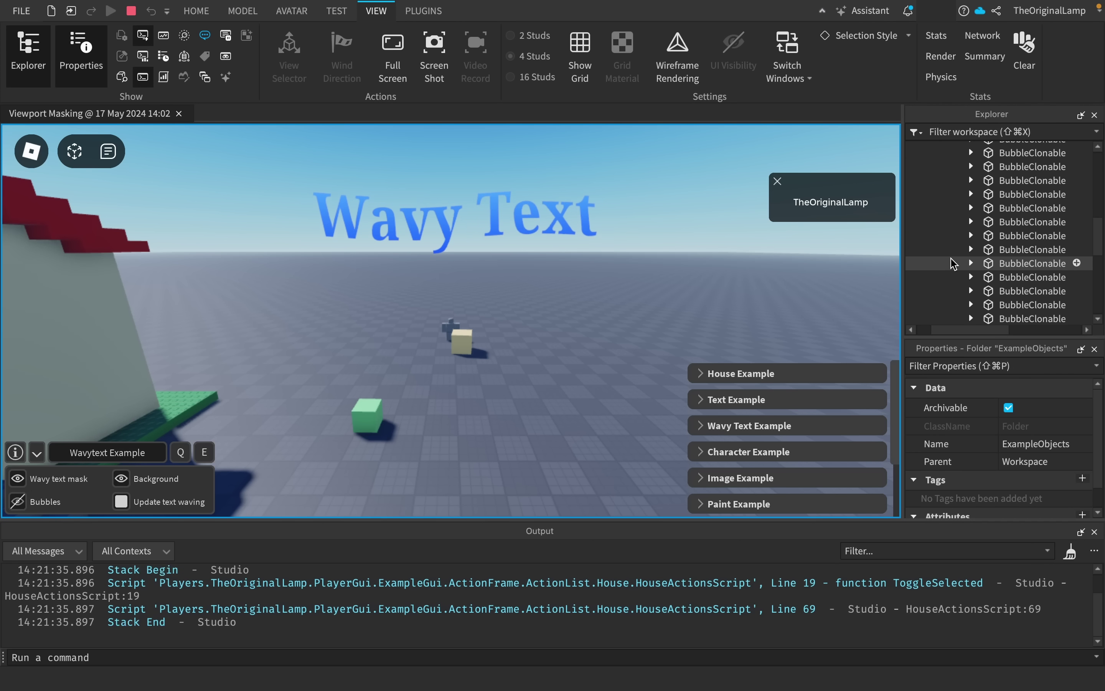
scroll(951, 262, down, 2)
scroll(953, 180, up, 3)
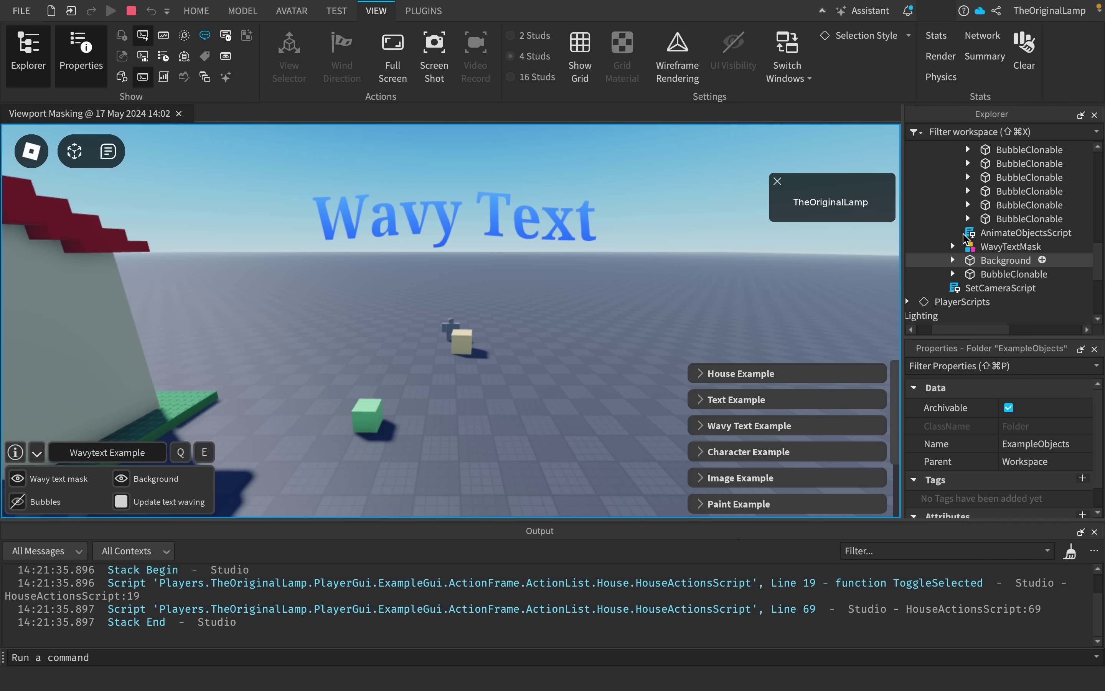
- Switch away from the Wavytext Example and back to reload it, and expand MaskGui to list the WavytextViewport contents
key(q)
key(e)
scroll(950, 236, up, 2)
click(922, 228)
scroll(936, 221, down, 1)
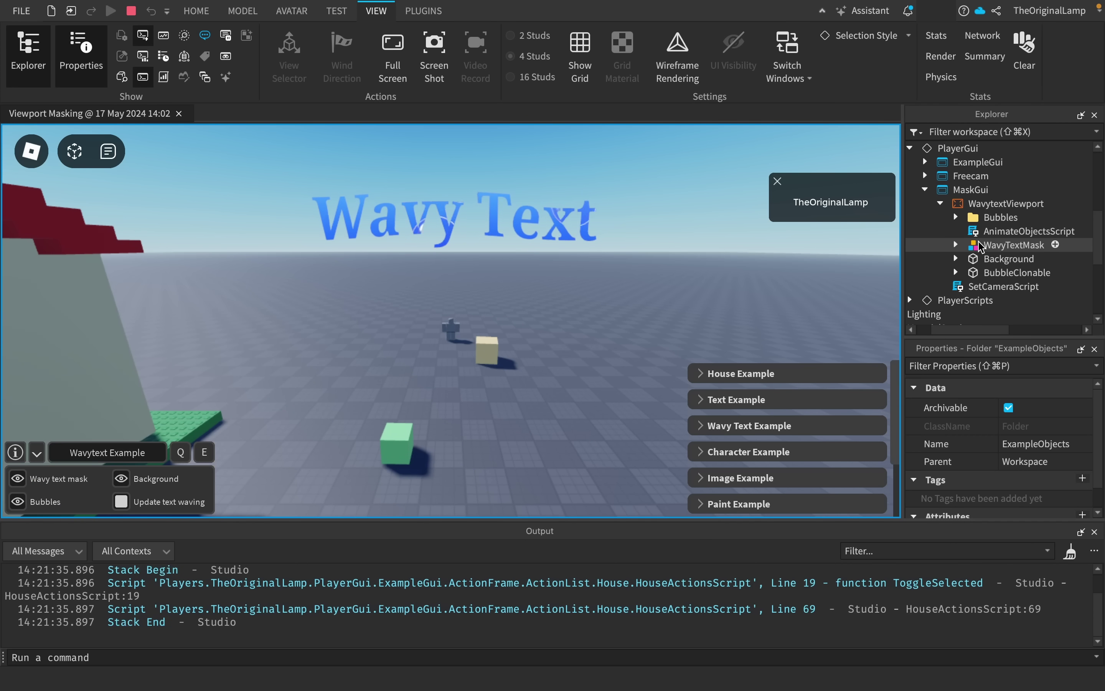
- Inspect the Background and BubbleClonable parts in WavytextViewport
click(977, 259)
click(957, 259)
click(955, 259)
click(977, 272)
click(956, 274)
click(955, 273)
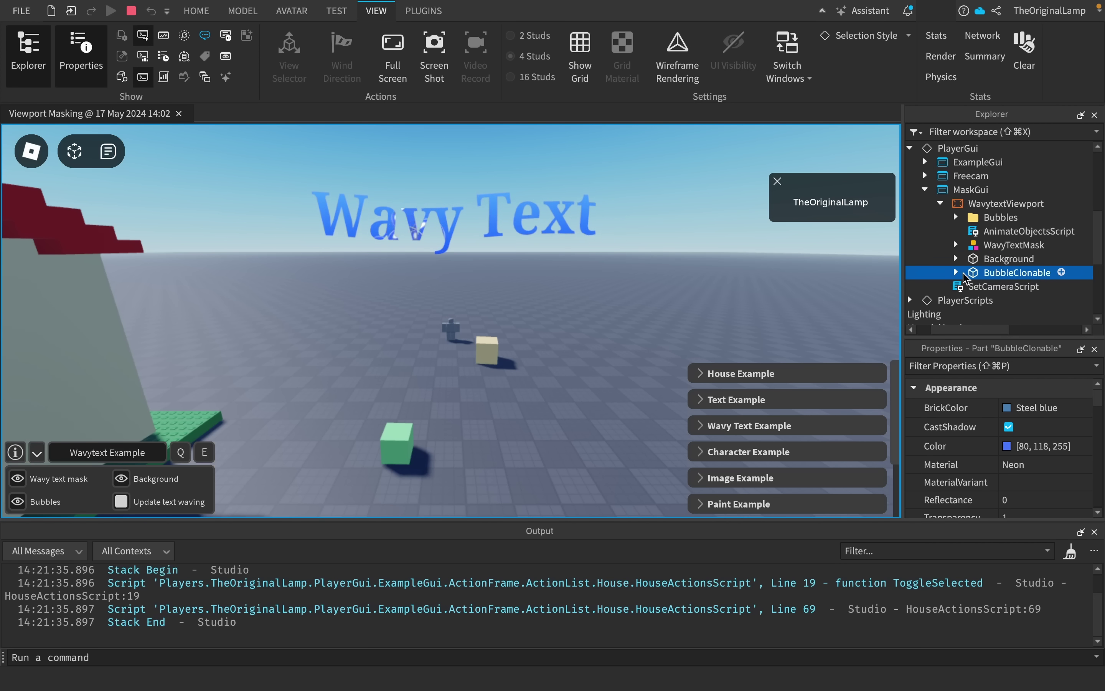
- Expand WavyTextMask to inspect the bones inside WavyTextMesh, and delete WavyTextMesh
click(982, 244)
click(956, 244)
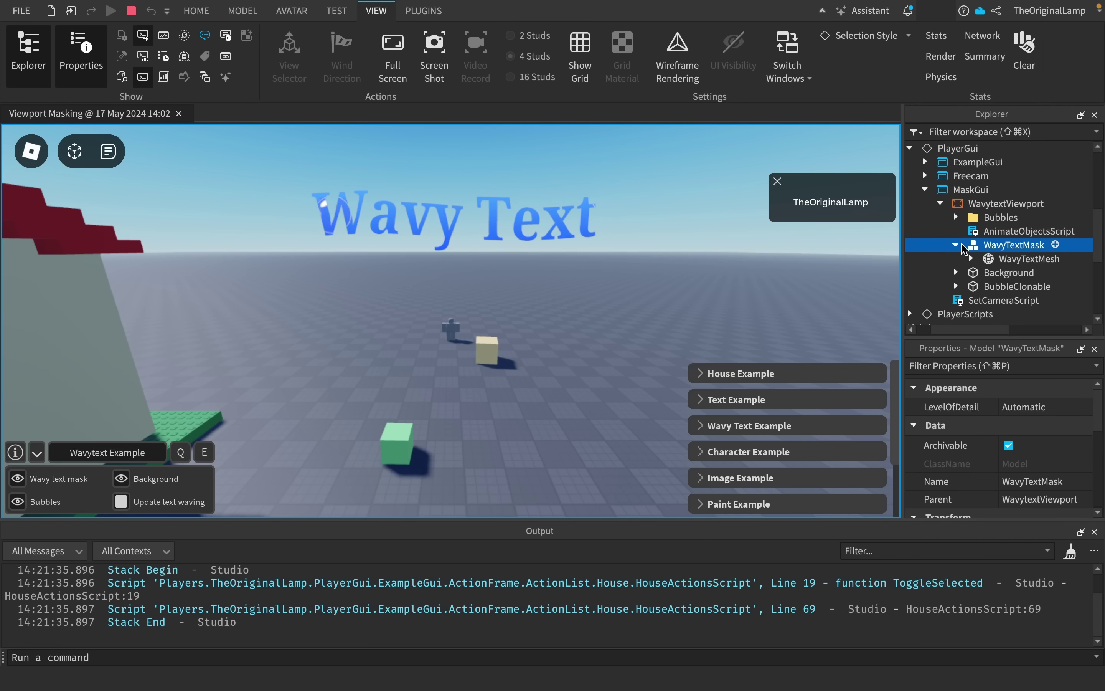
click(1027, 258)
click(971, 259)
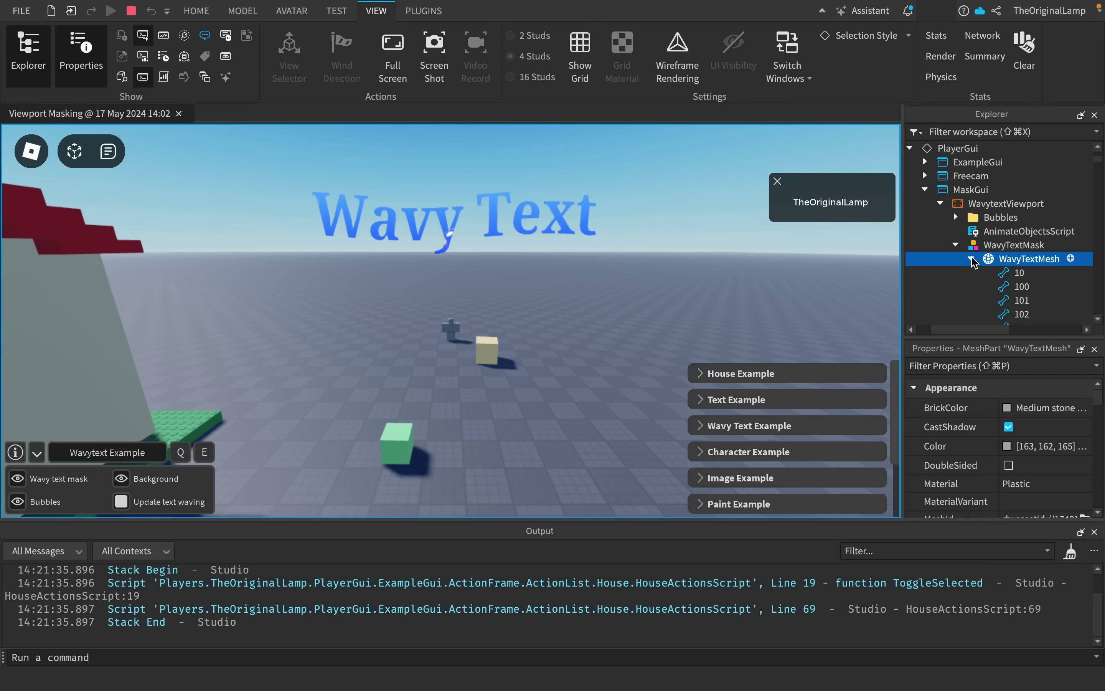
scroll(973, 261, down, 4)
click(973, 209)
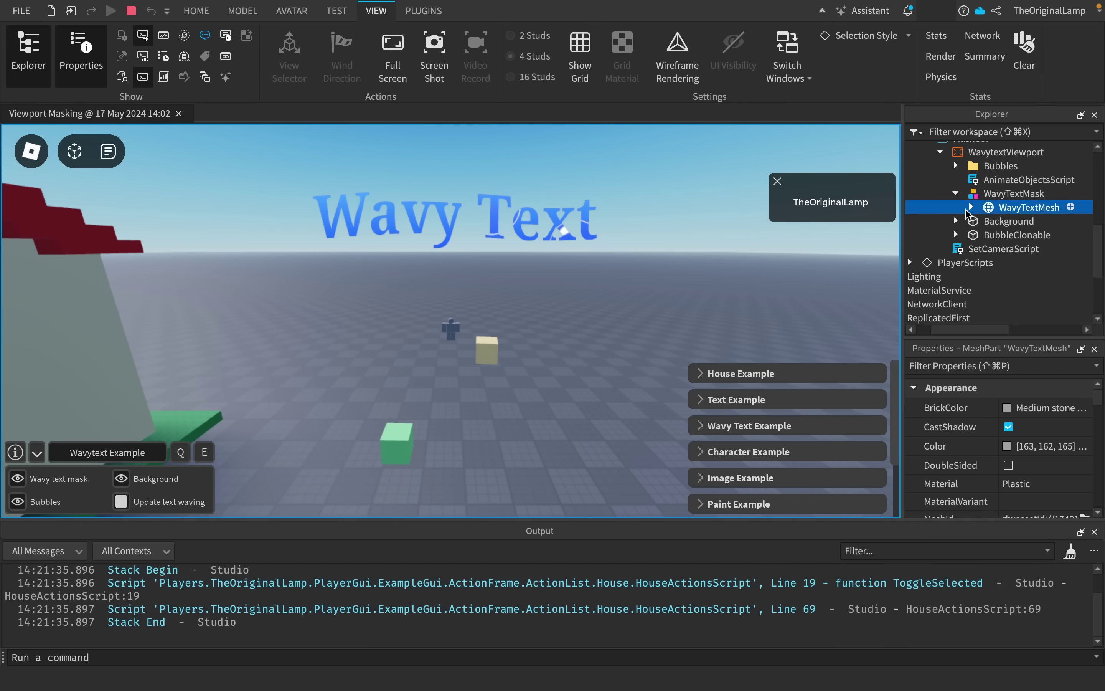
click(971, 208)
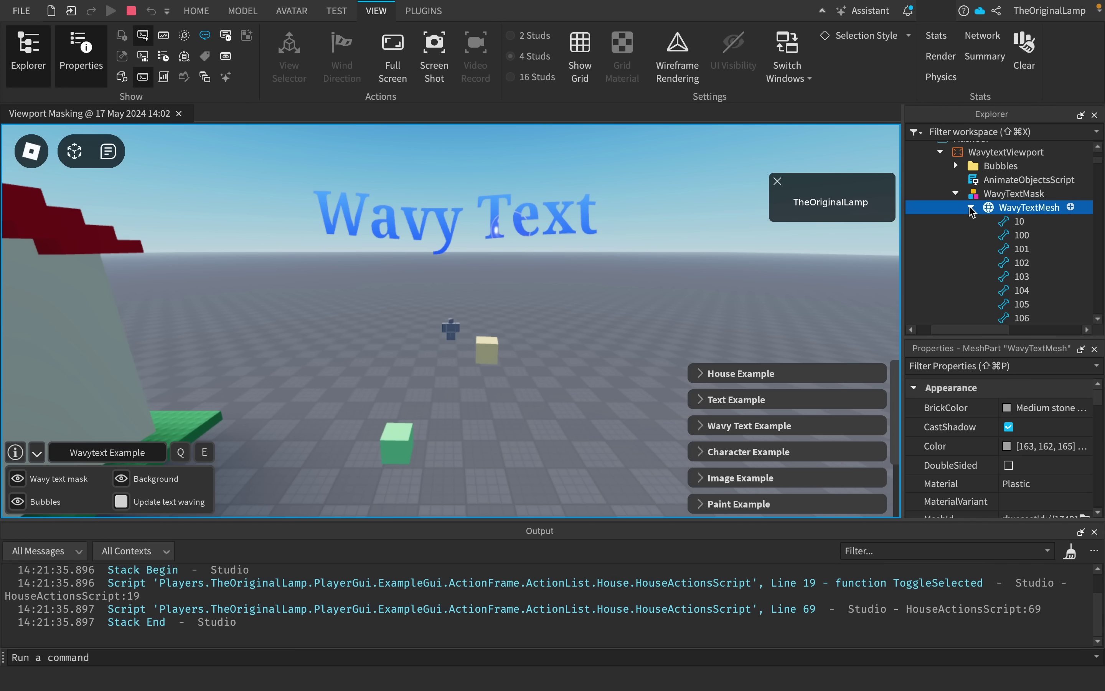
click(971, 208)
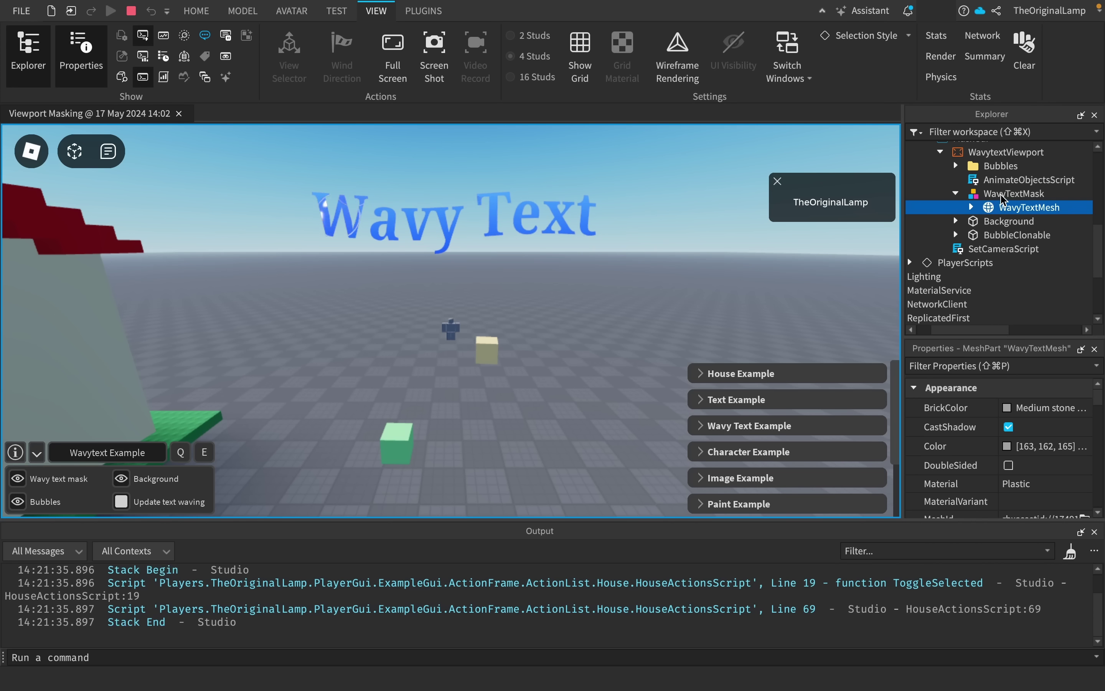
key(Delete)
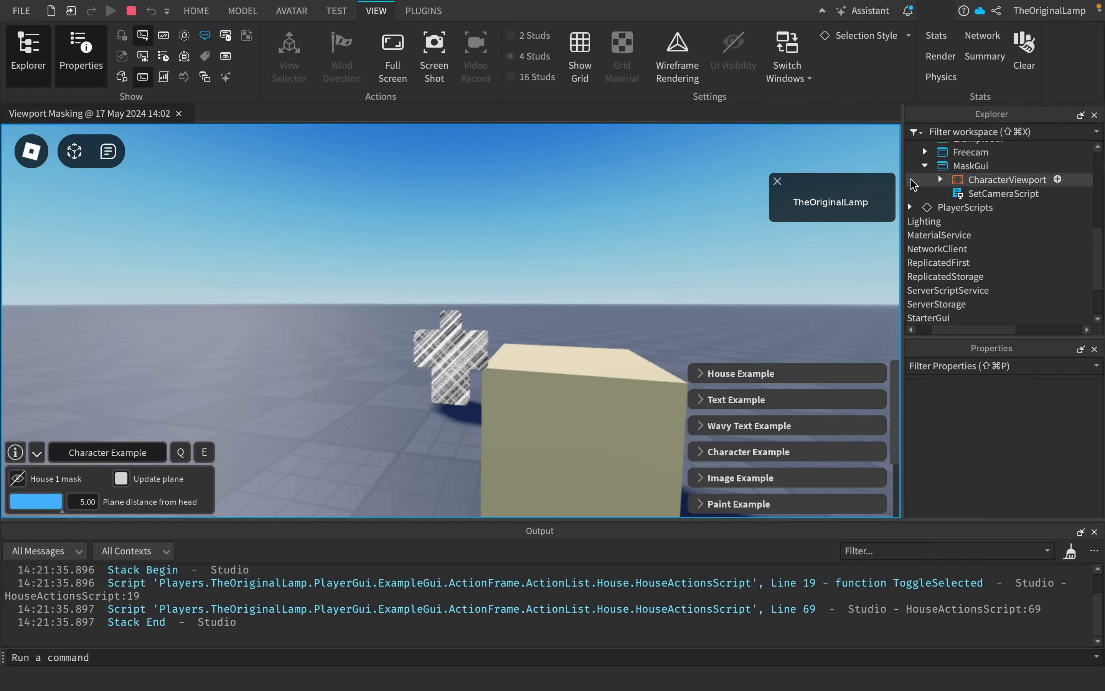
- Review how HatchPositionScript in CharacterViewport positions HatchLines1 and HatchLines2, and close the script
click(940, 179)
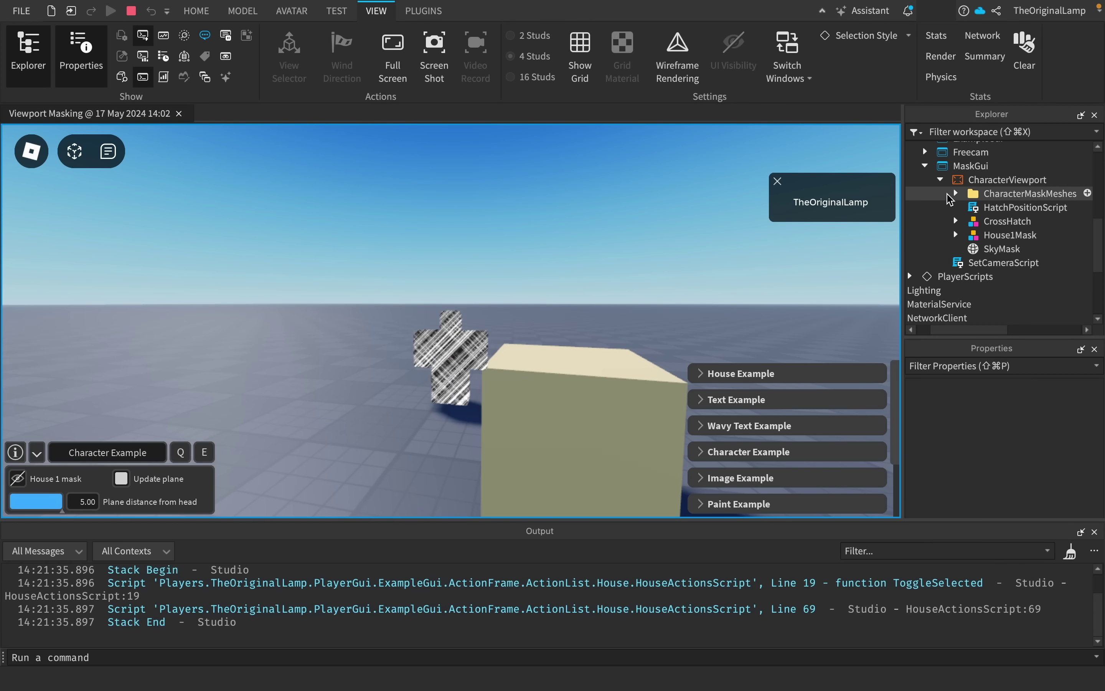
double_click(987, 209)
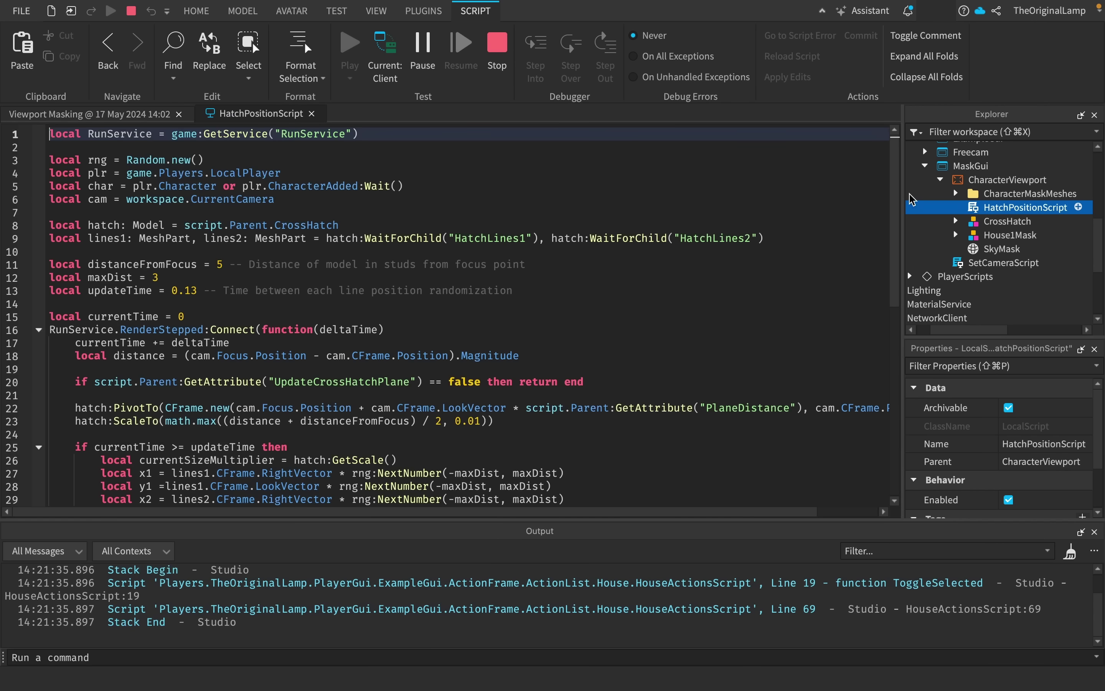
scroll(434, 274, down, 5)
scroll(119, 345, up, 2)
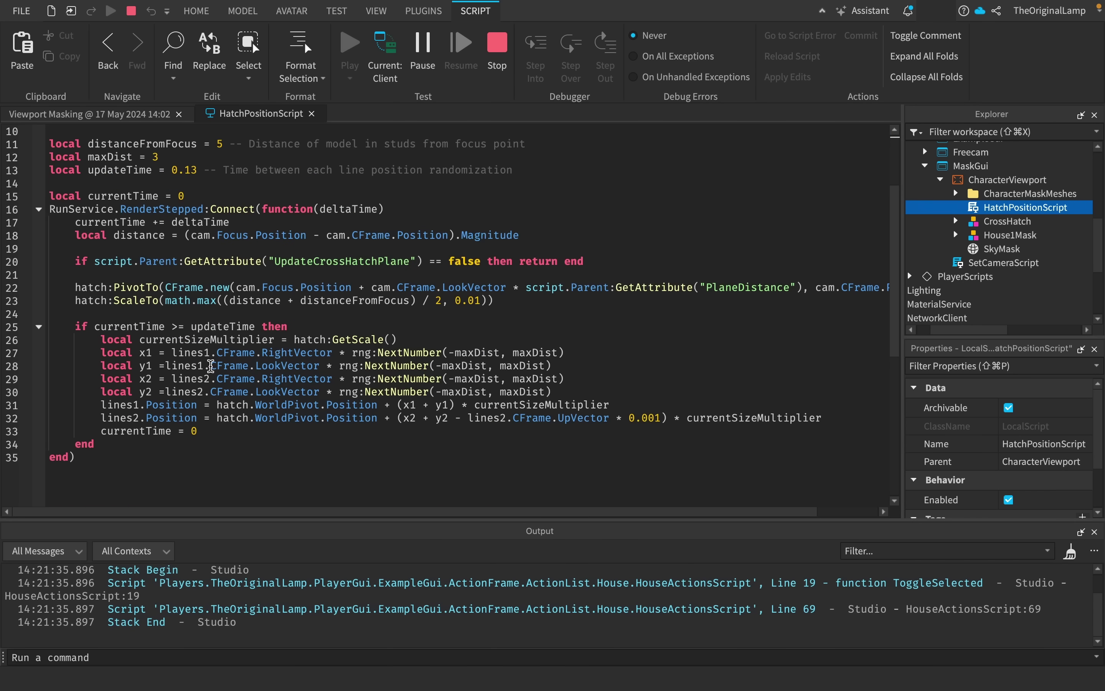
scroll(211, 365, up, 3)
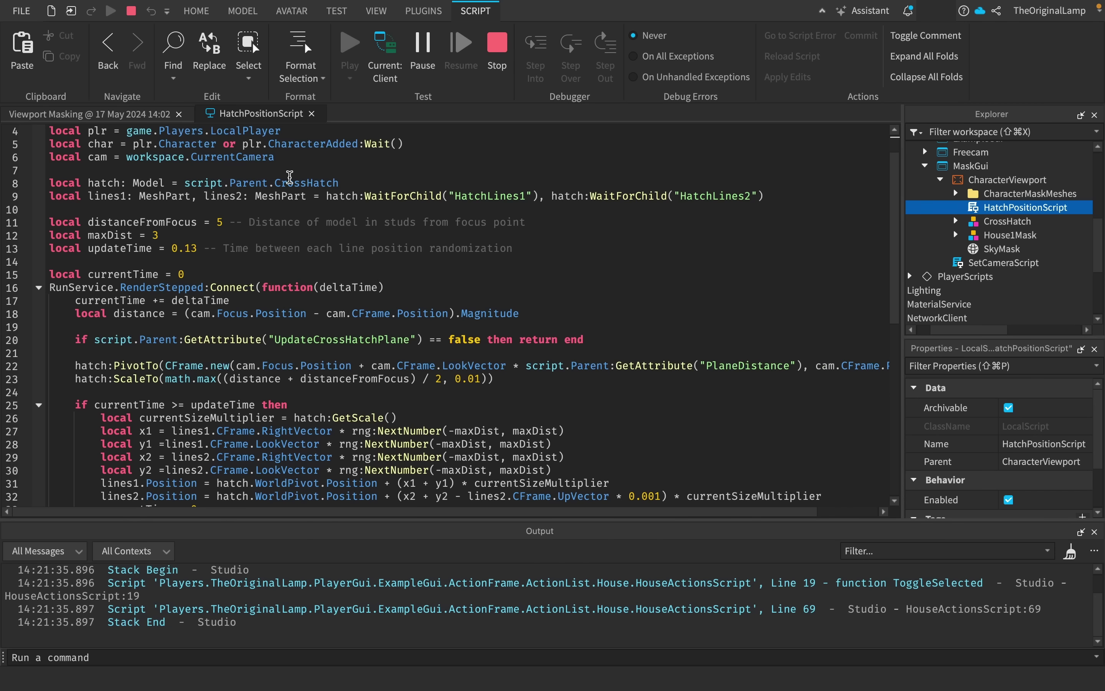
drag(100, 199, 326, 207)
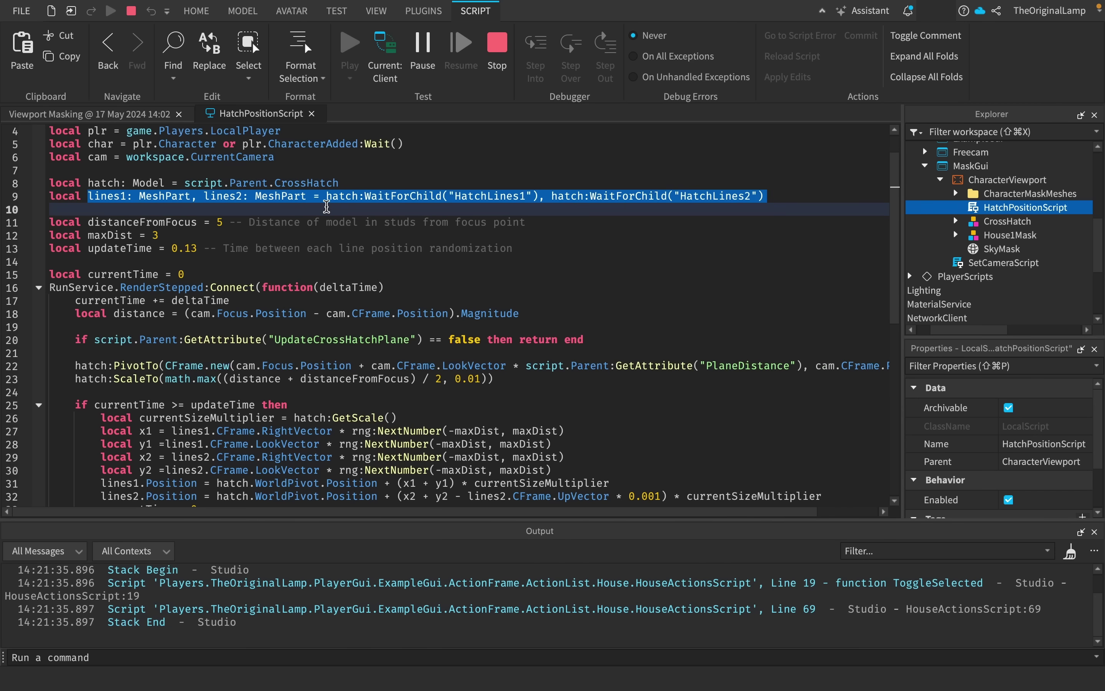
click(327, 207)
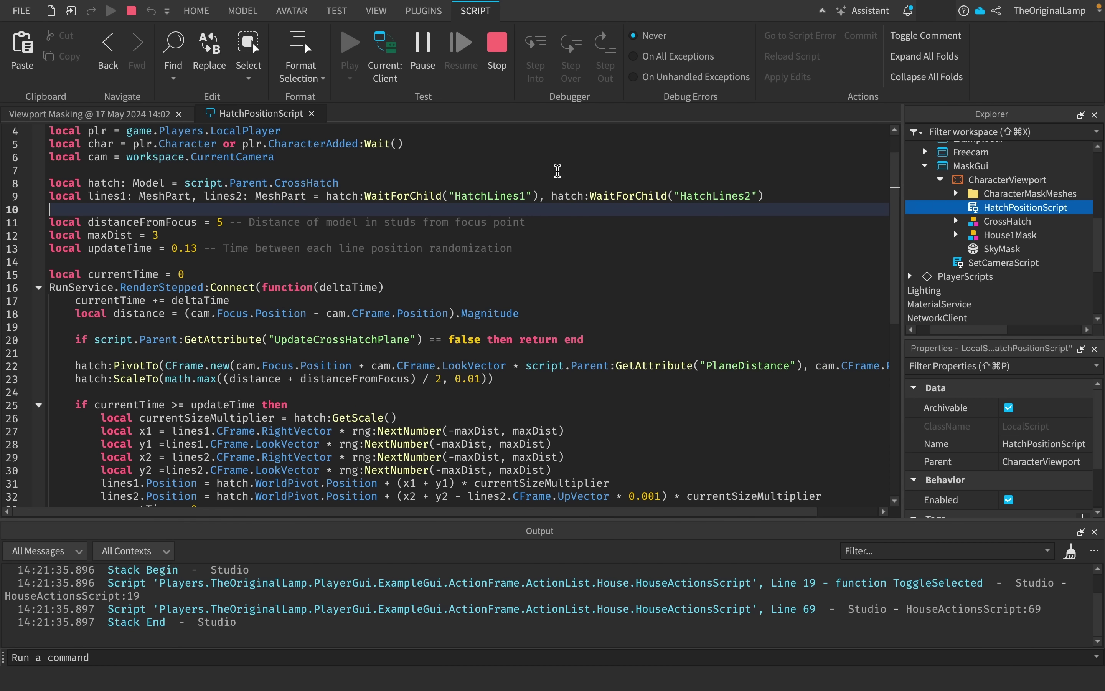
click(312, 113)
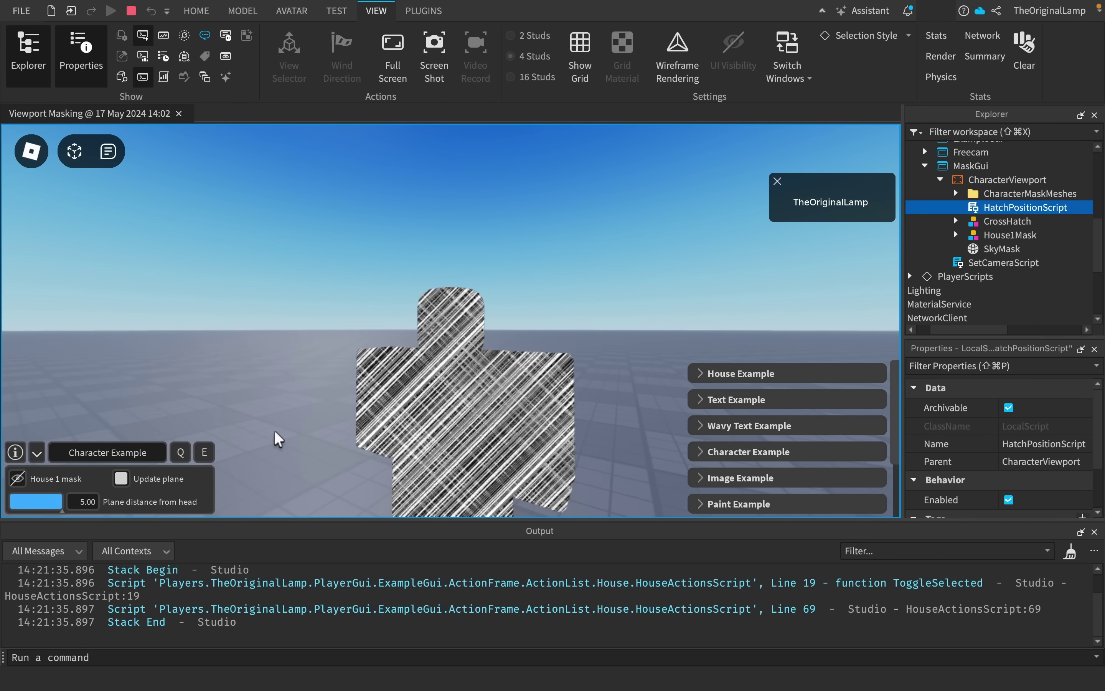
- Turn off Update plane for the Character Example and delete SkyMask from CharacterViewport
click(120, 480)
right_drag(417, 343, 416, 338)
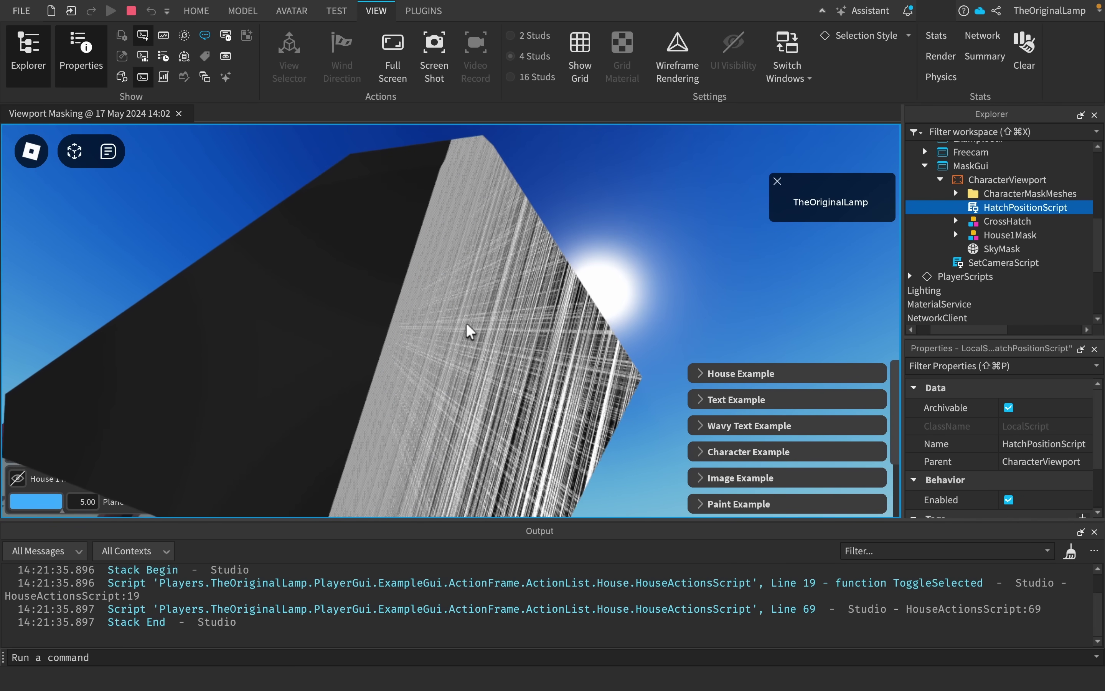
click(971, 247)
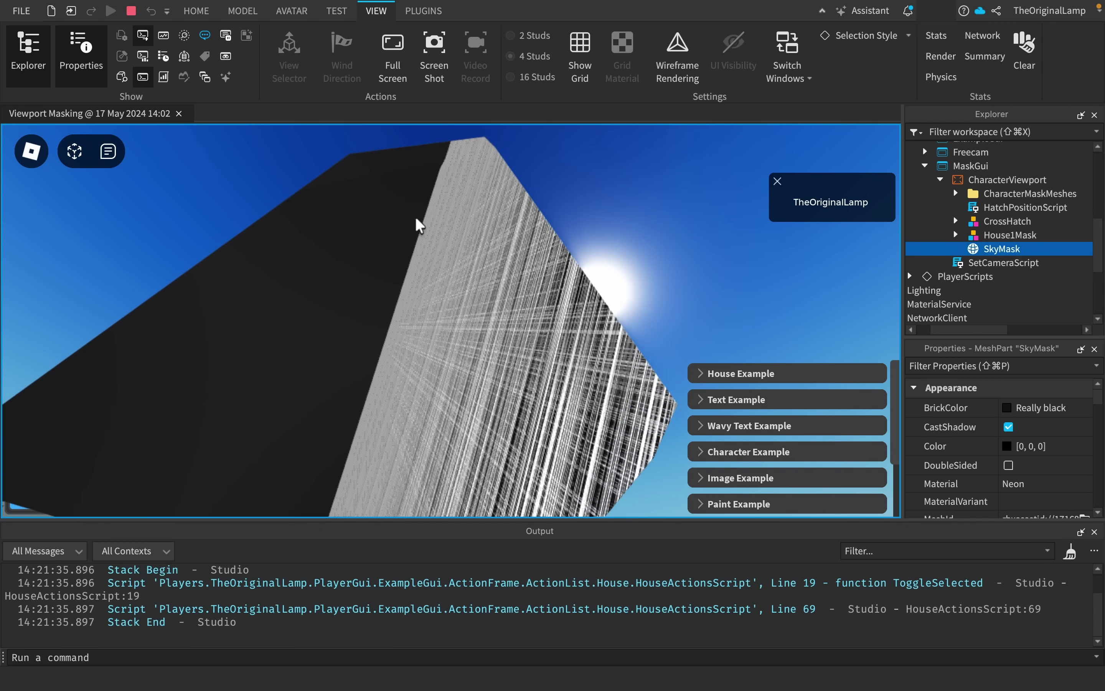
key(Delete)
mouse_move(399, 322)
right_down()
mouse_move(419, 279)
mouse_move(927, 267)
right_up()
right_drag(731, 363, 797, 322)
right_drag(558, 326, 558, 323)
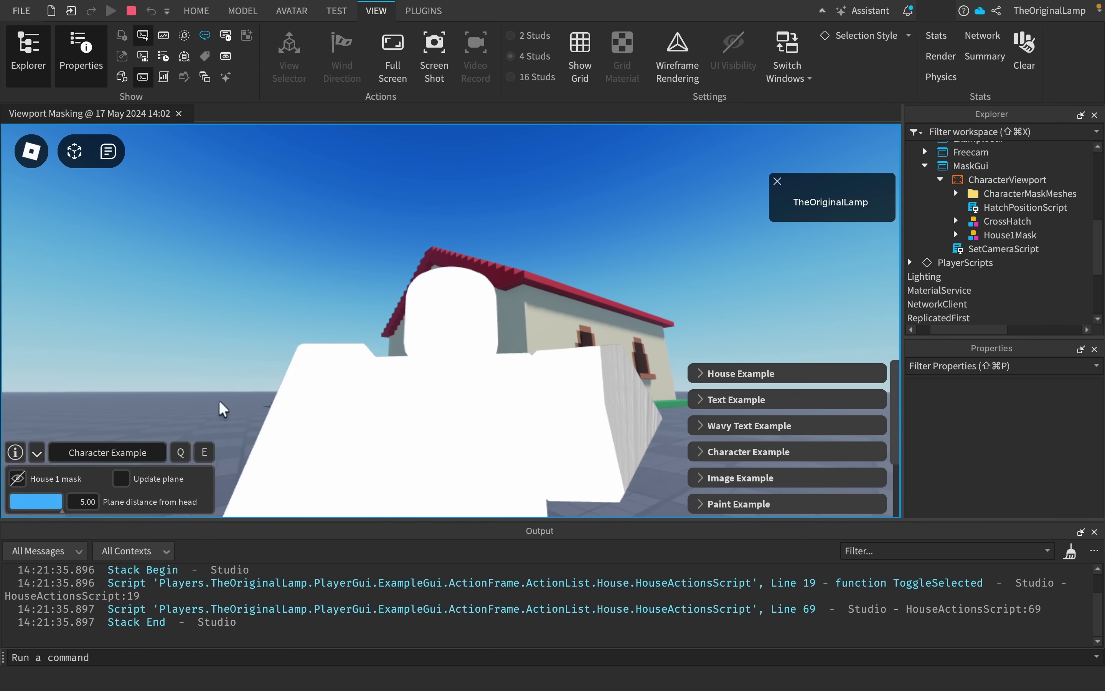
- Show the House 1 mask in the Character Example and delete House1Mask from CharacterViewport
click(17, 478)
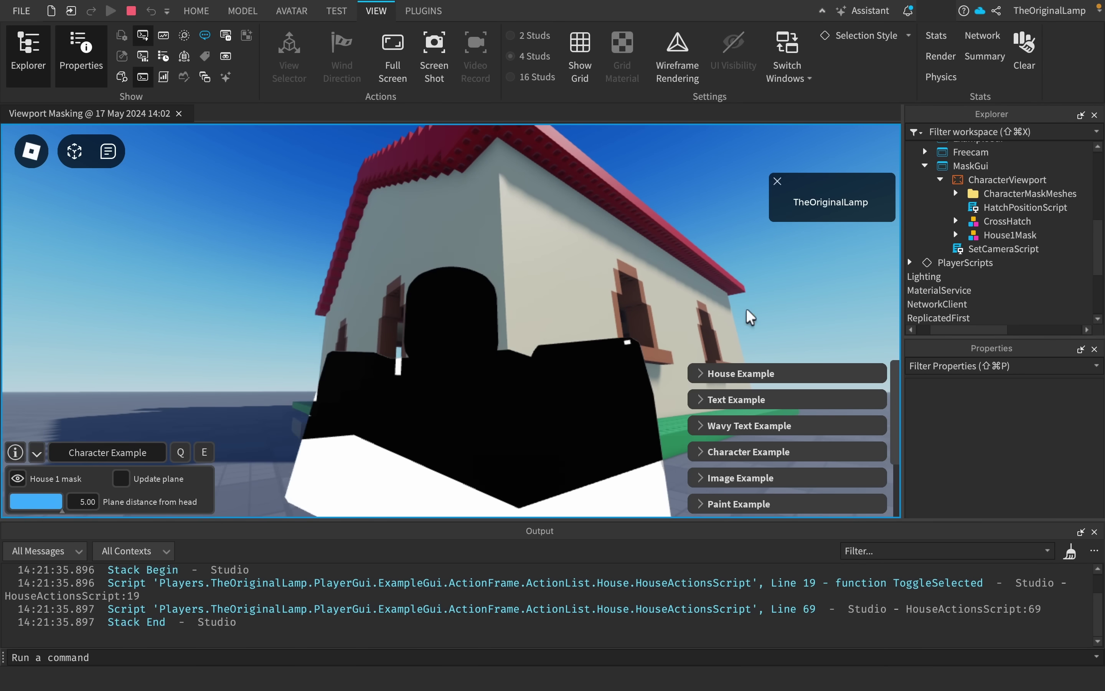
click(1001, 235)
key(Delete)
right_drag(584, 354, 585, 354)
key(s)
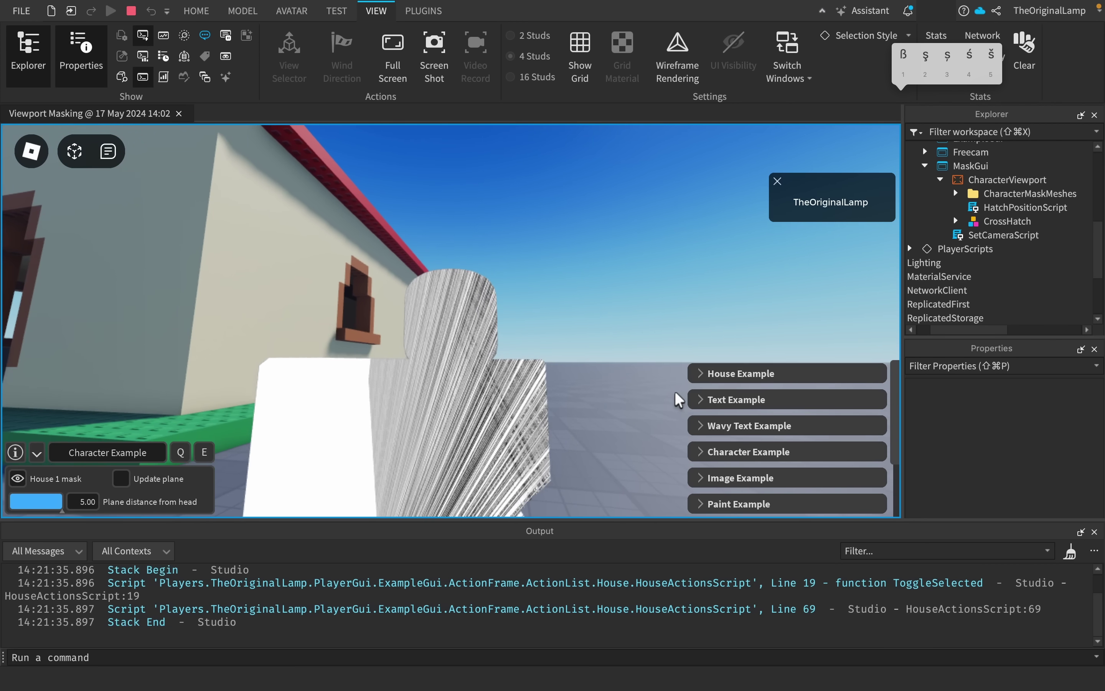
- Expand the CrossHatch model and inspect its HatchLines1 and HatchLines2 meshes
click(955, 221)
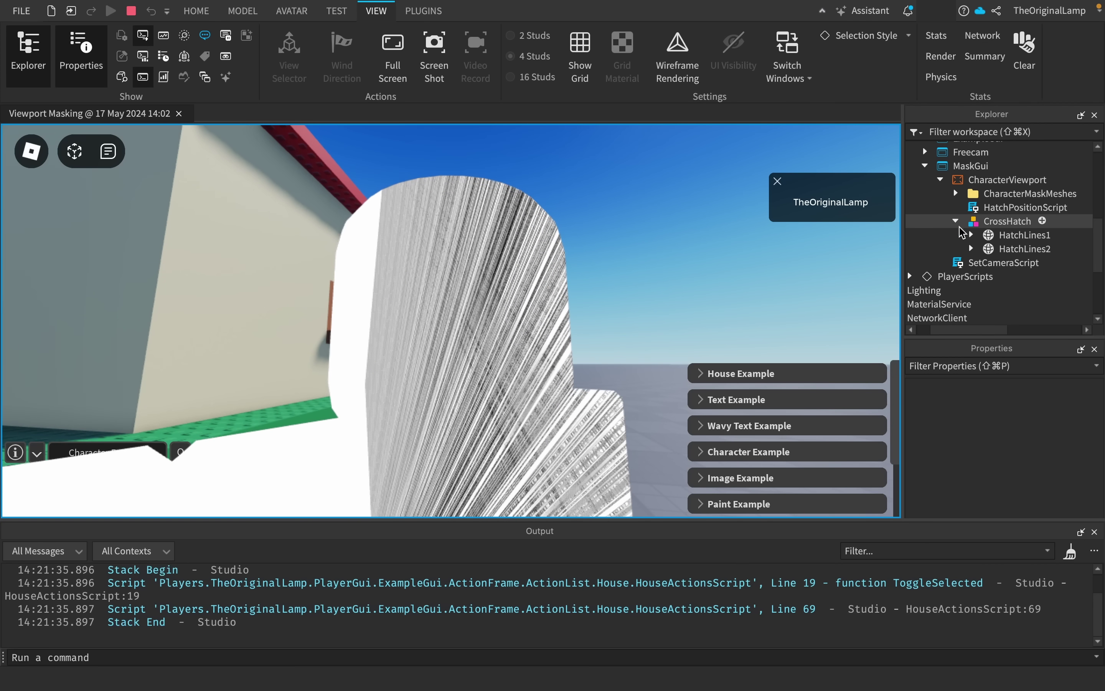
click(971, 230)
click(970, 230)
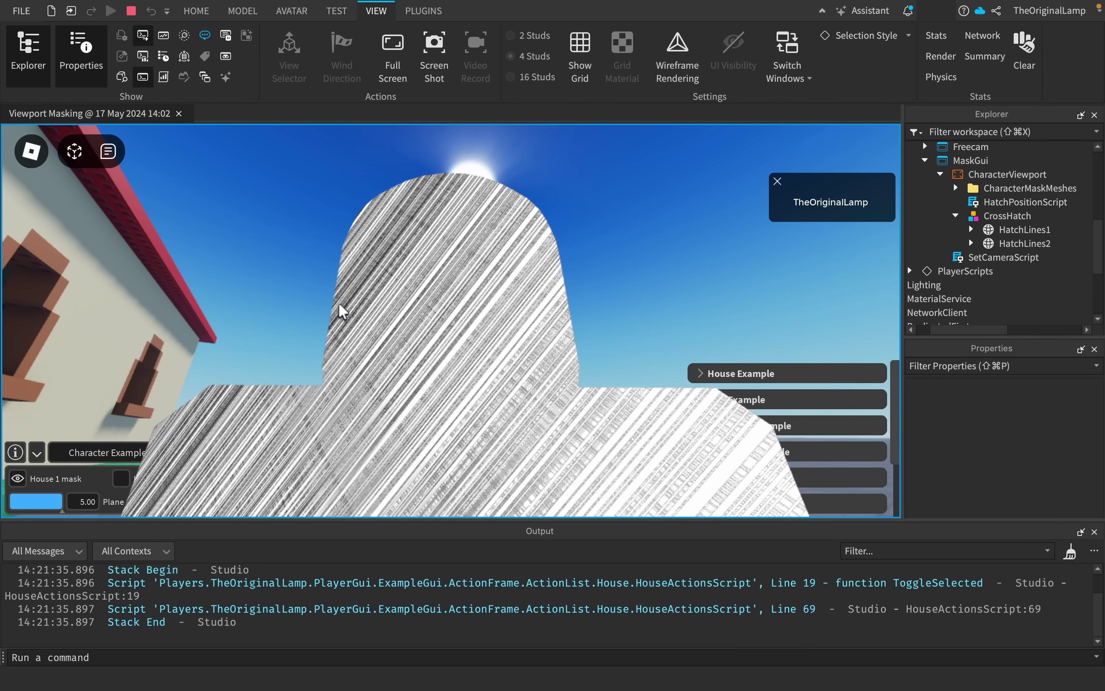
- Delete HeadNormal from the CharacterMaskMeshes folder and walk the character around to view the unmasked head
click(957, 188)
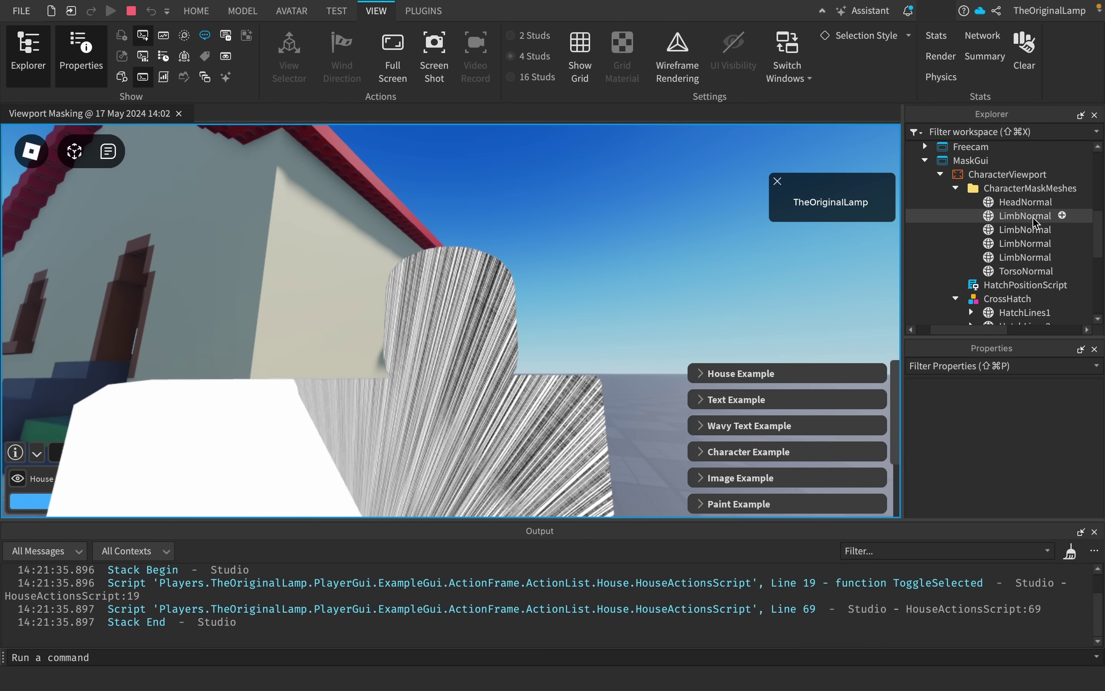
click(1013, 203)
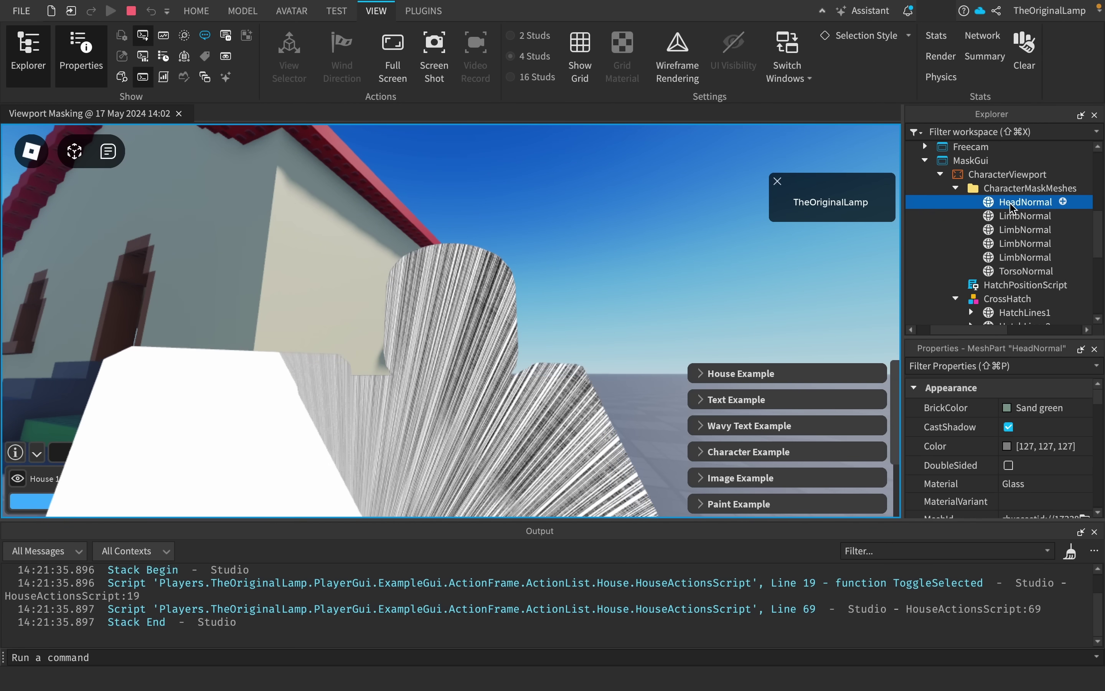
key(Delete)
key(s)
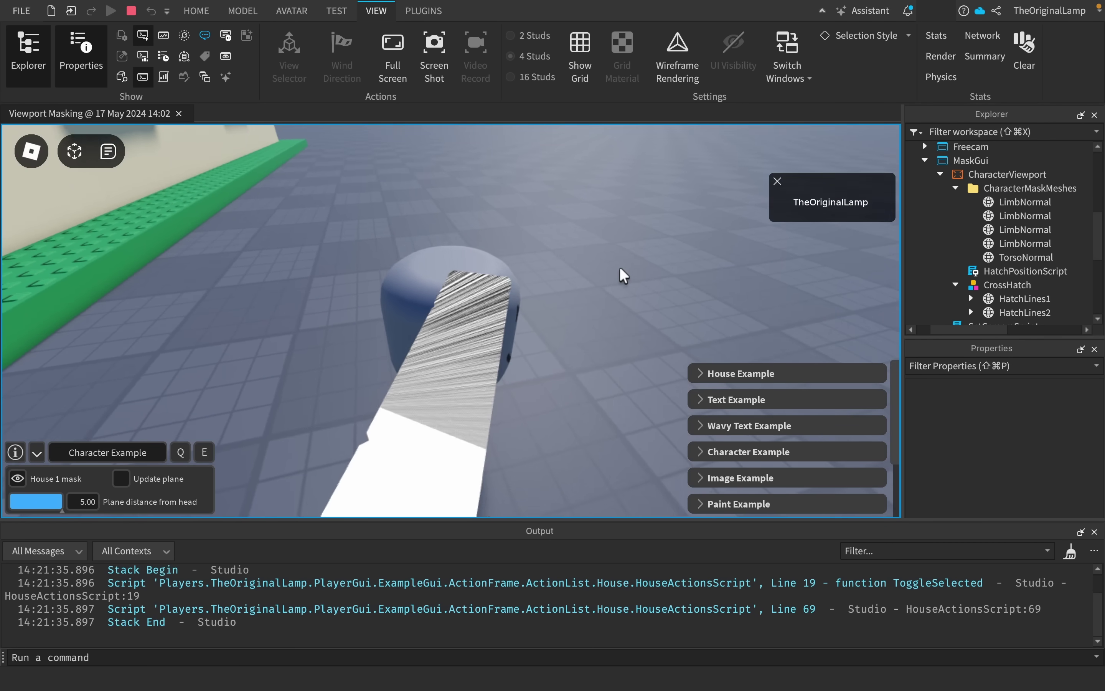
key(w)
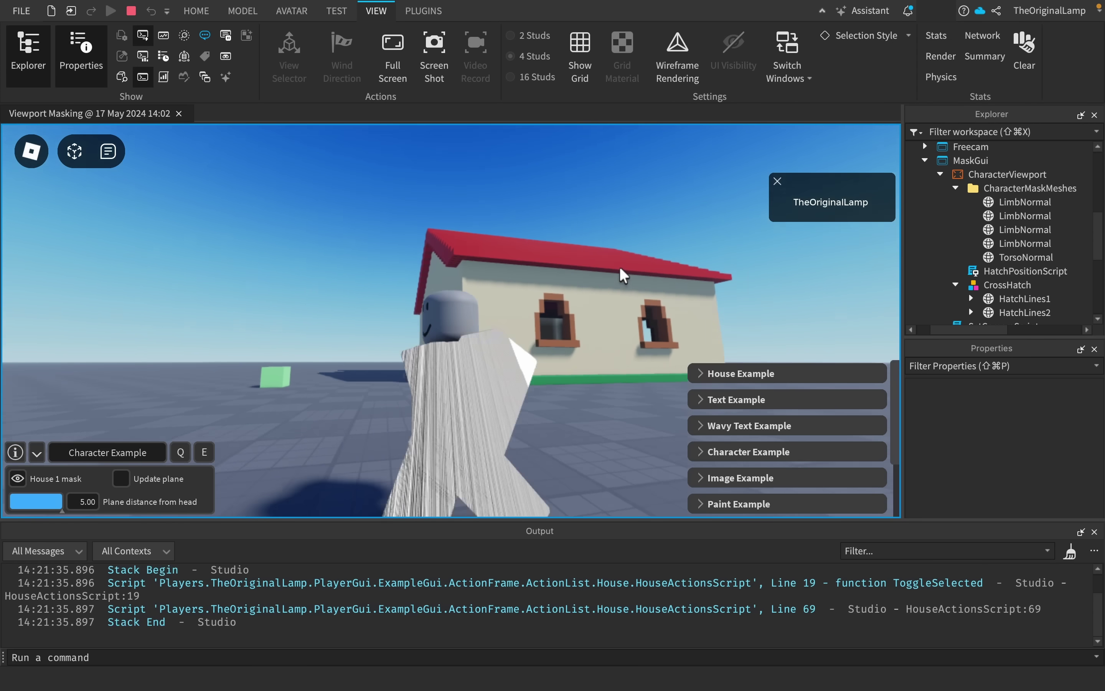
key(s)
- Delete the remaining LimbNormal meshes and TorsoNormal from CharacterMaskMeshes
click(963, 204)
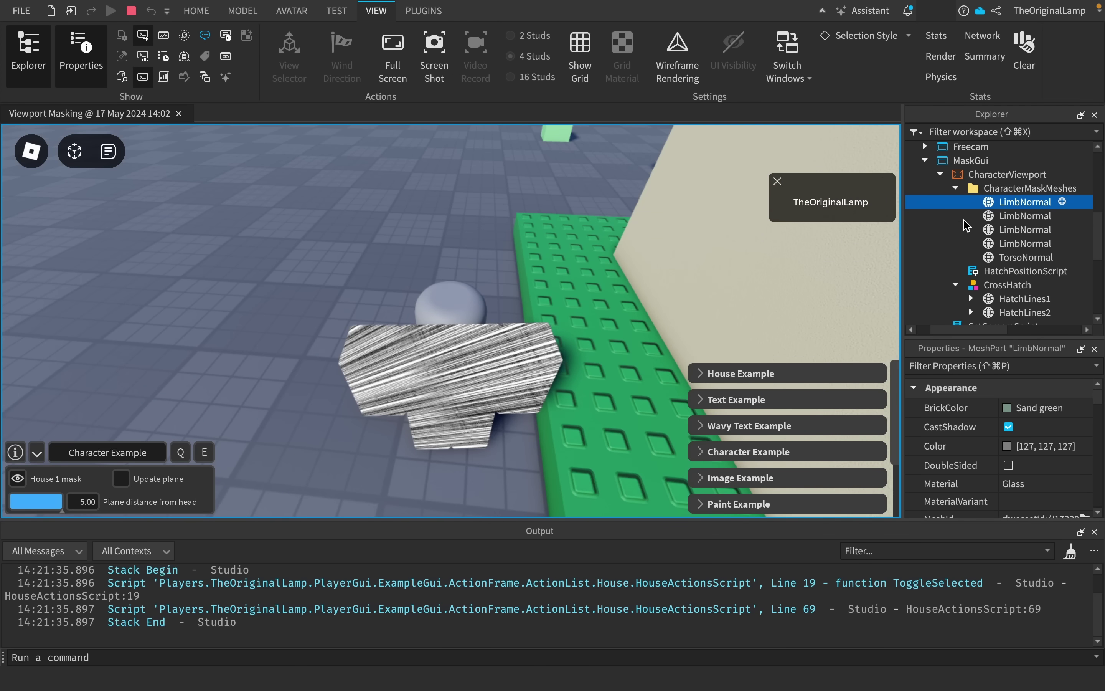
shift+click(972, 256)
key(Delete)
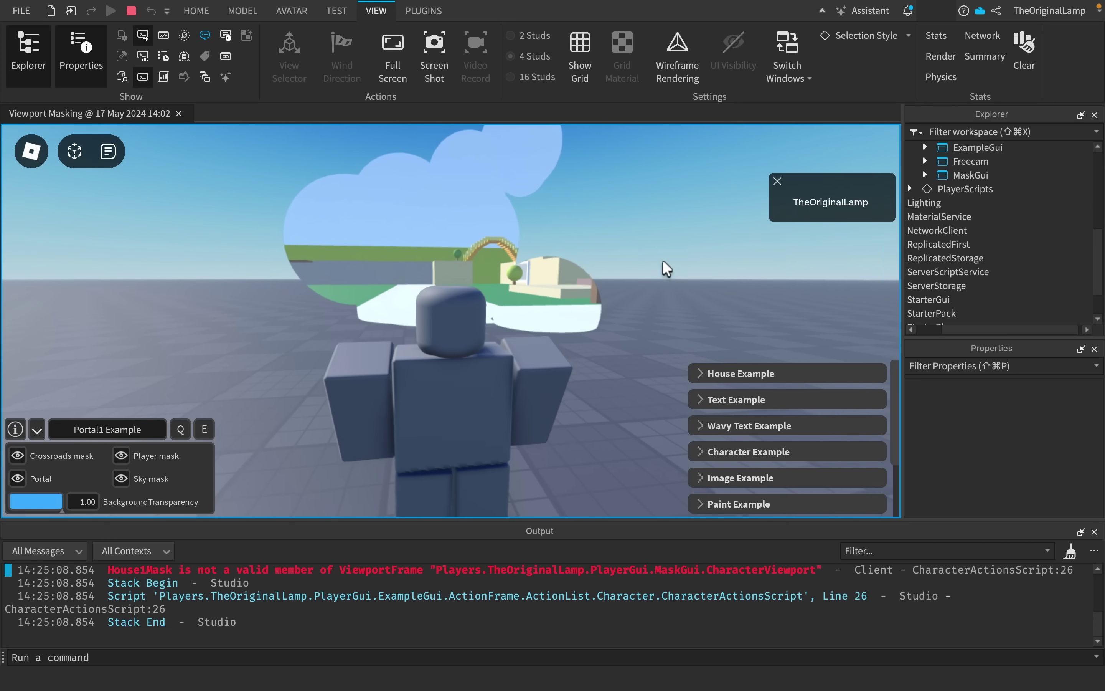
- Expand Portal1Viewport in MaskGui for the Portal1 Example and inspect the meshes in CharacterMaskMeshes
key(w)
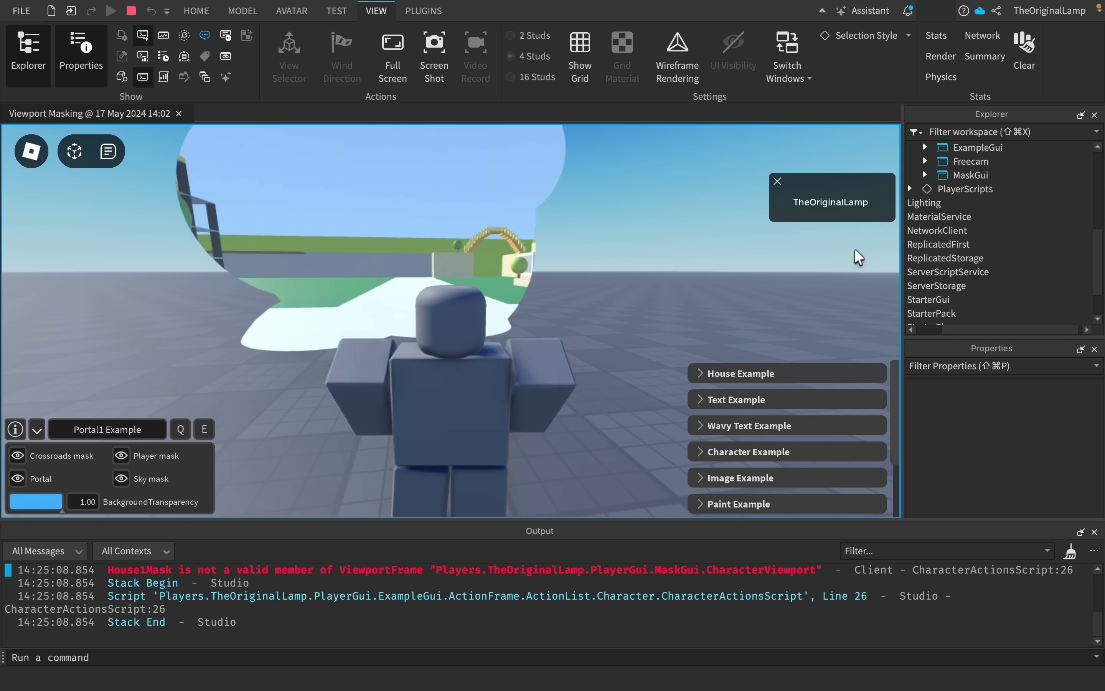
click(924, 175)
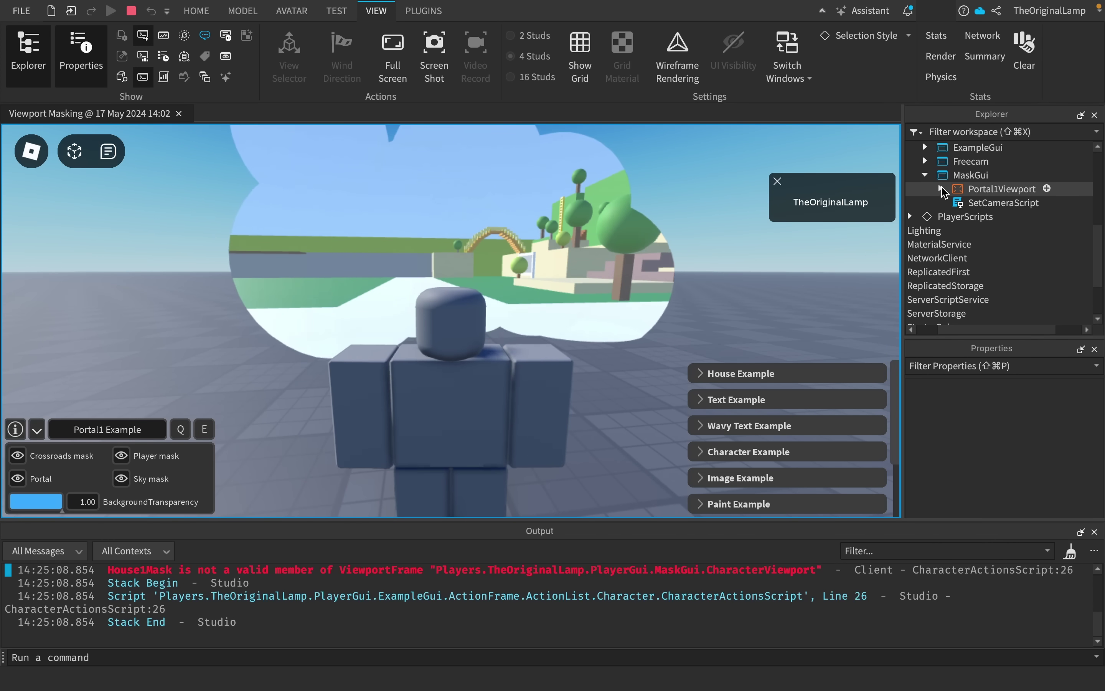
click(940, 189)
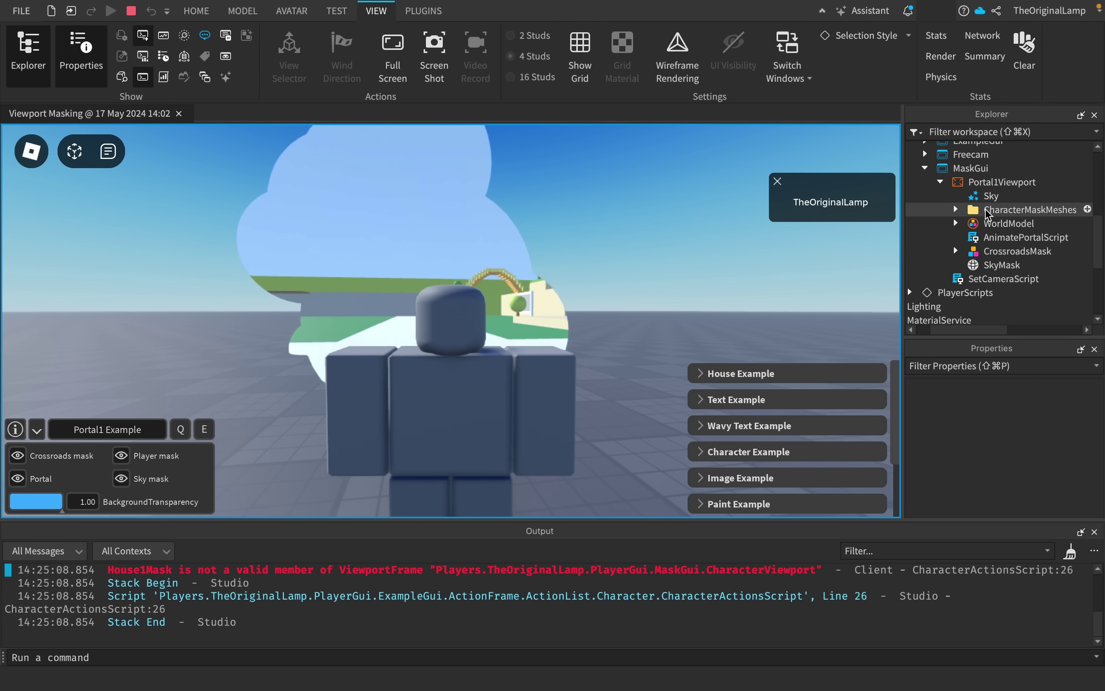
click(956, 209)
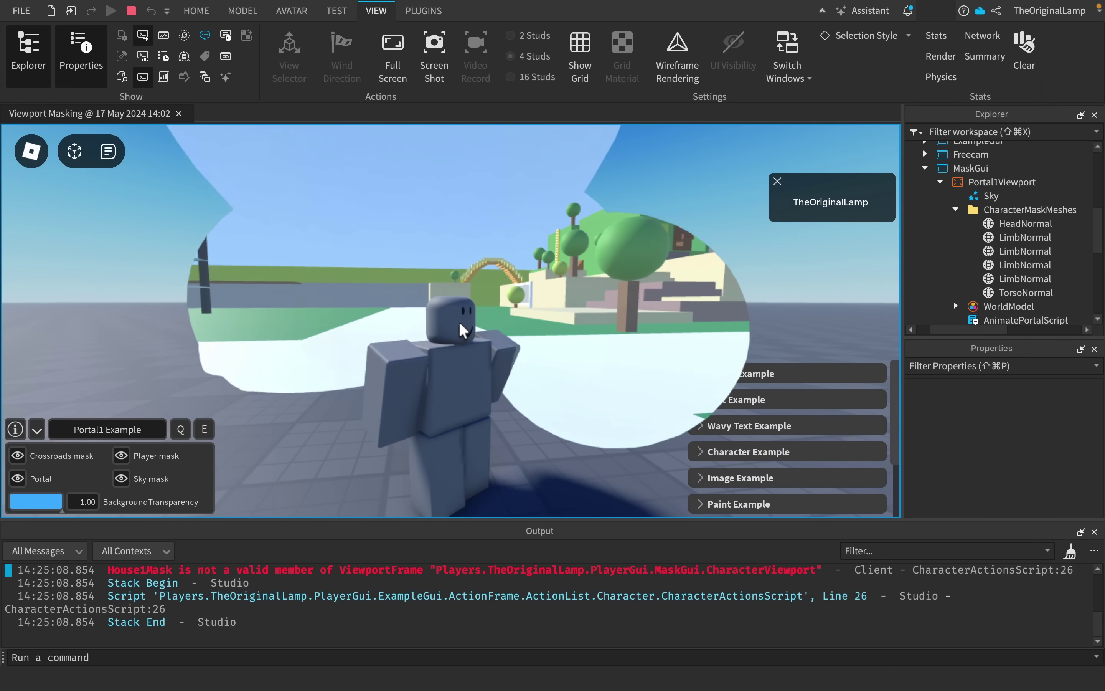
click(955, 209)
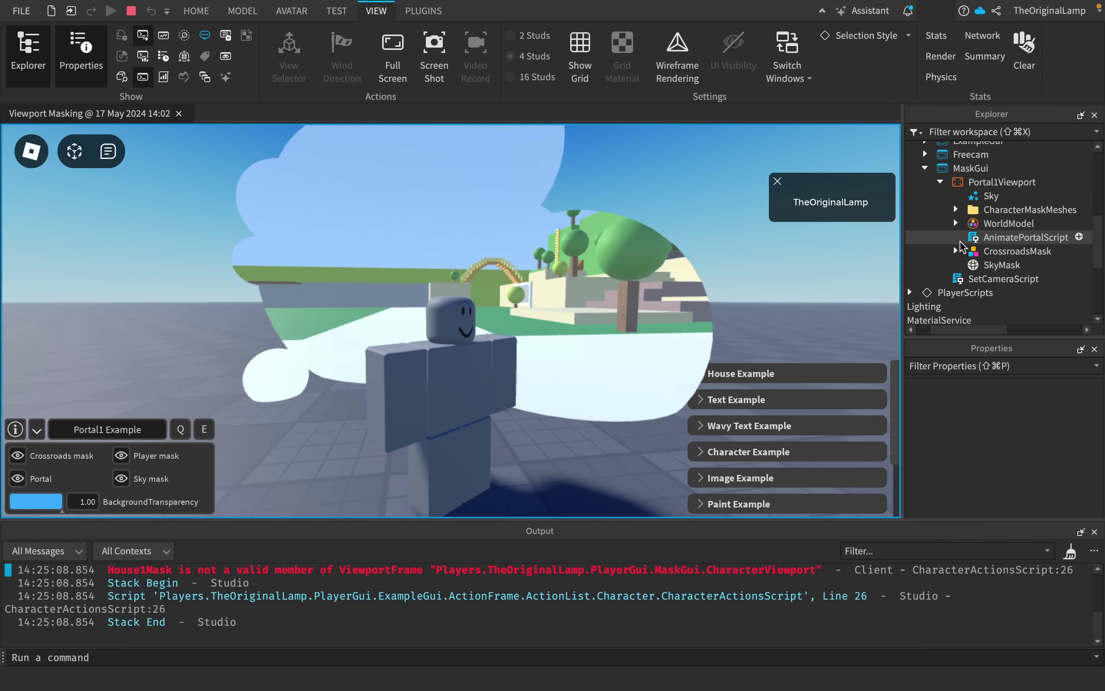
- Delete CrossroadsMask from Portal1Viewport
click(956, 251)
click(952, 249)
click(966, 249)
key(Delete)
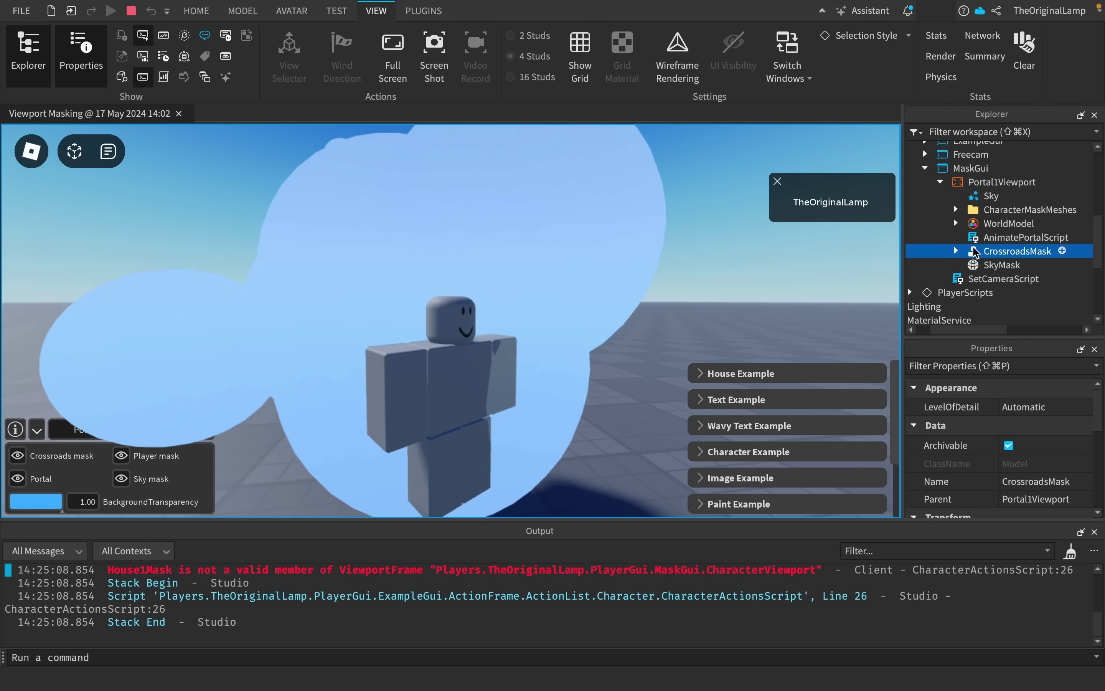
- Expand WorldModel in Portal1Viewport to show its portal spheres, and delete WorldModel
double_click(962, 223)
click(990, 237)
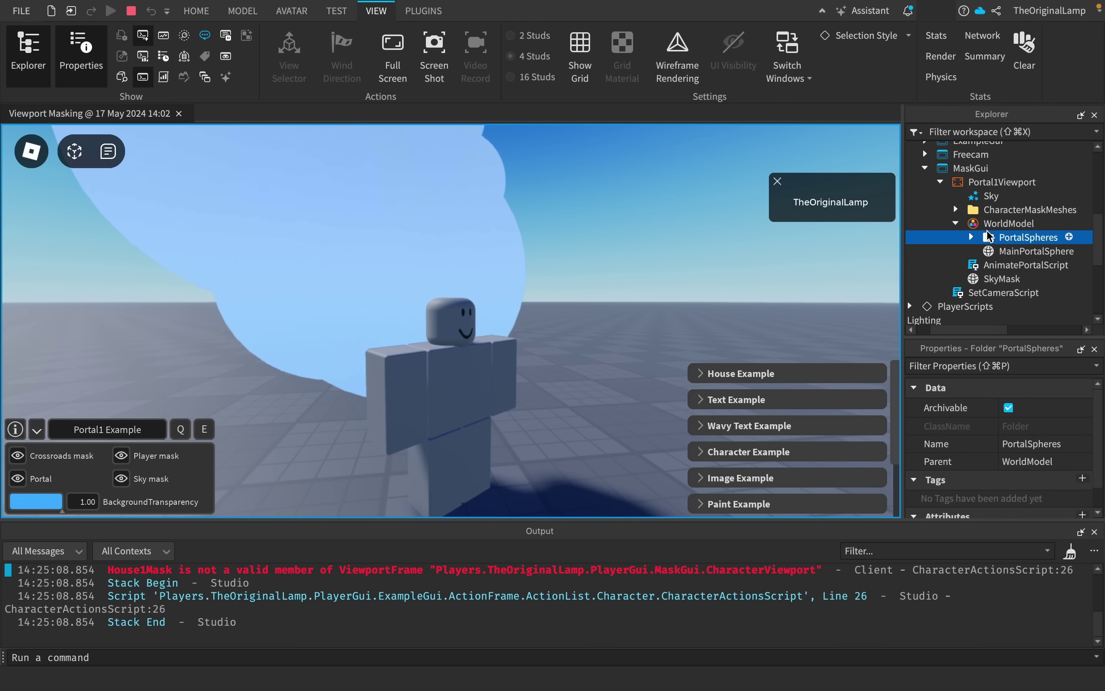
click(987, 225)
key(Delete)
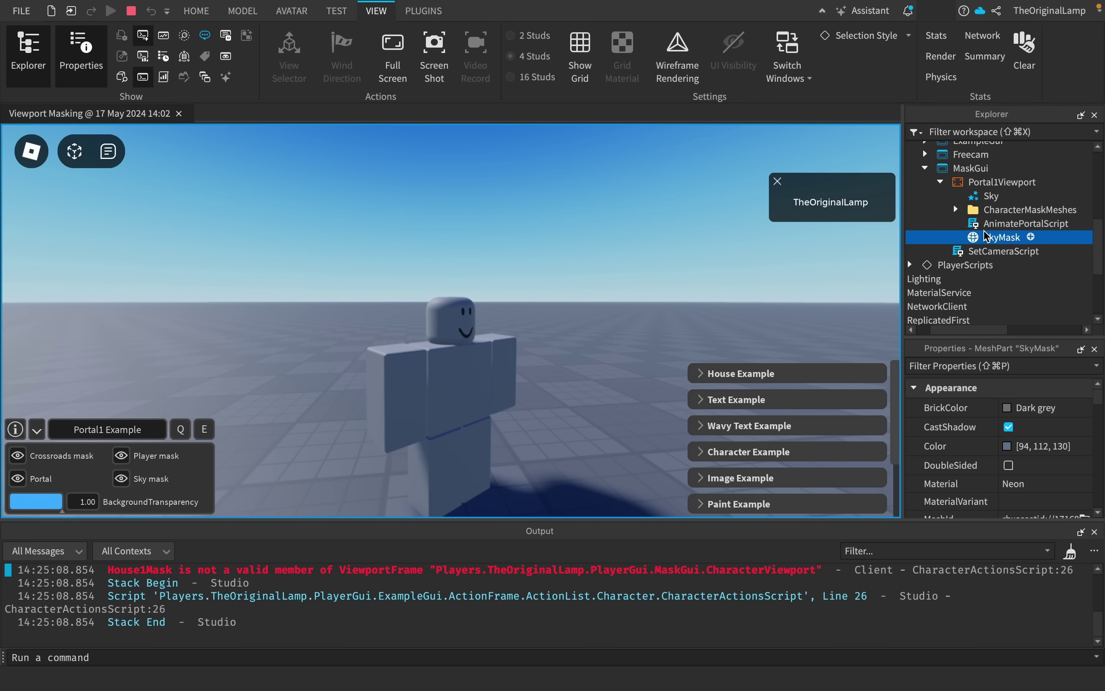
double_click(1004, 223)
- Reload the Portal1 Example, expand CrossroadsMask in Portal1Viewport and delete a batch of its BlockMask meshes
scroll(486, 251, down, 6)
scroll(117, 244, up, 2)
scroll(117, 244, up, 4)
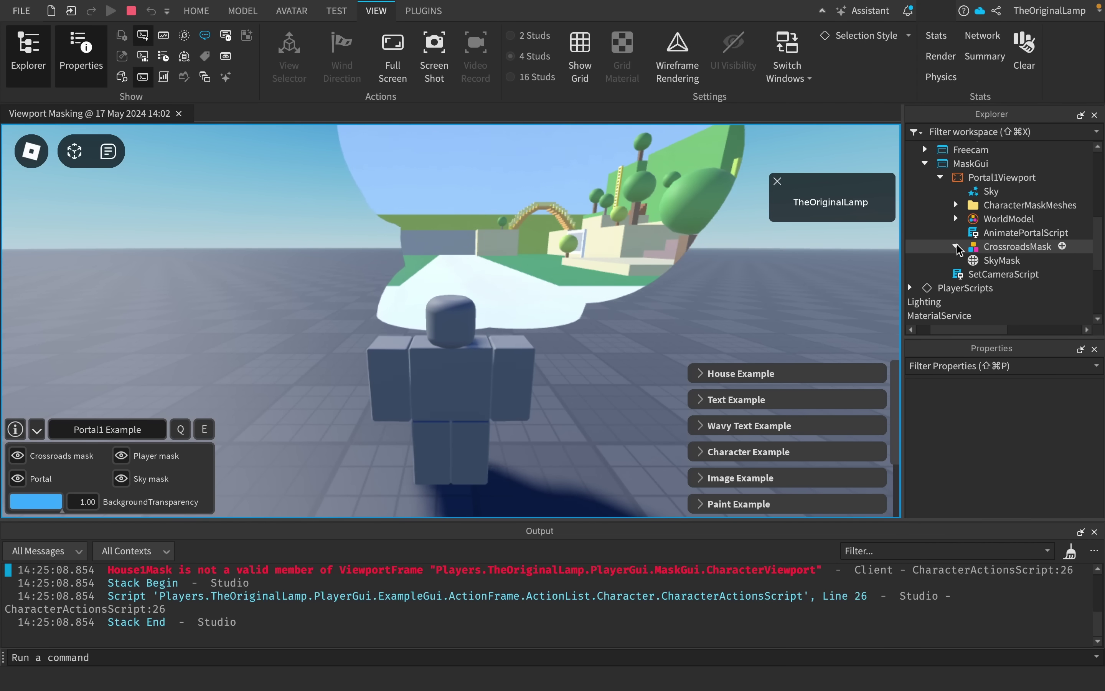
click(957, 246)
scroll(957, 245, down, 10)
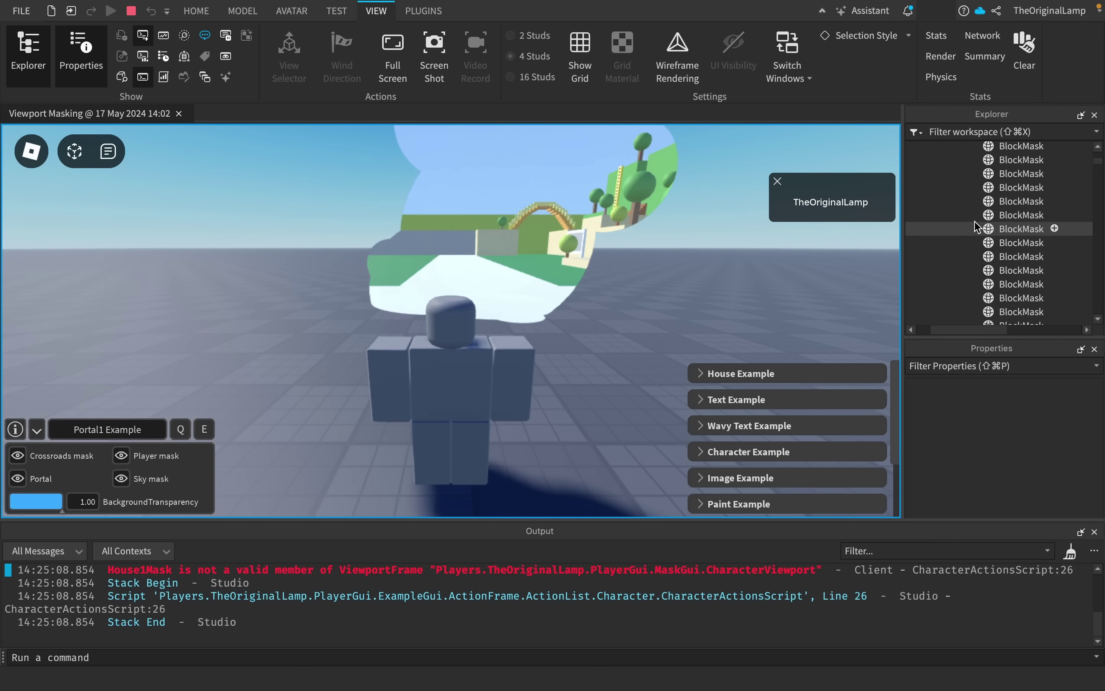
click(975, 228)
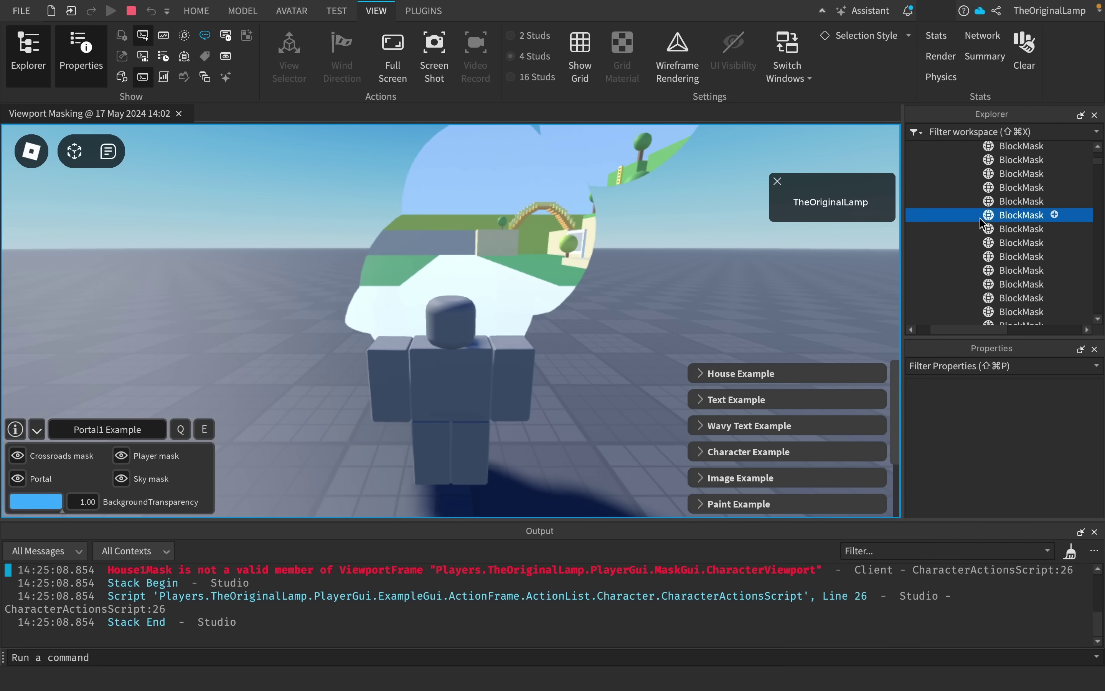
- Walk the character around Portal1 and view the partly deleted Crossroads scene from different angles
right_drag(721, 247, 721, 247)
key(a)
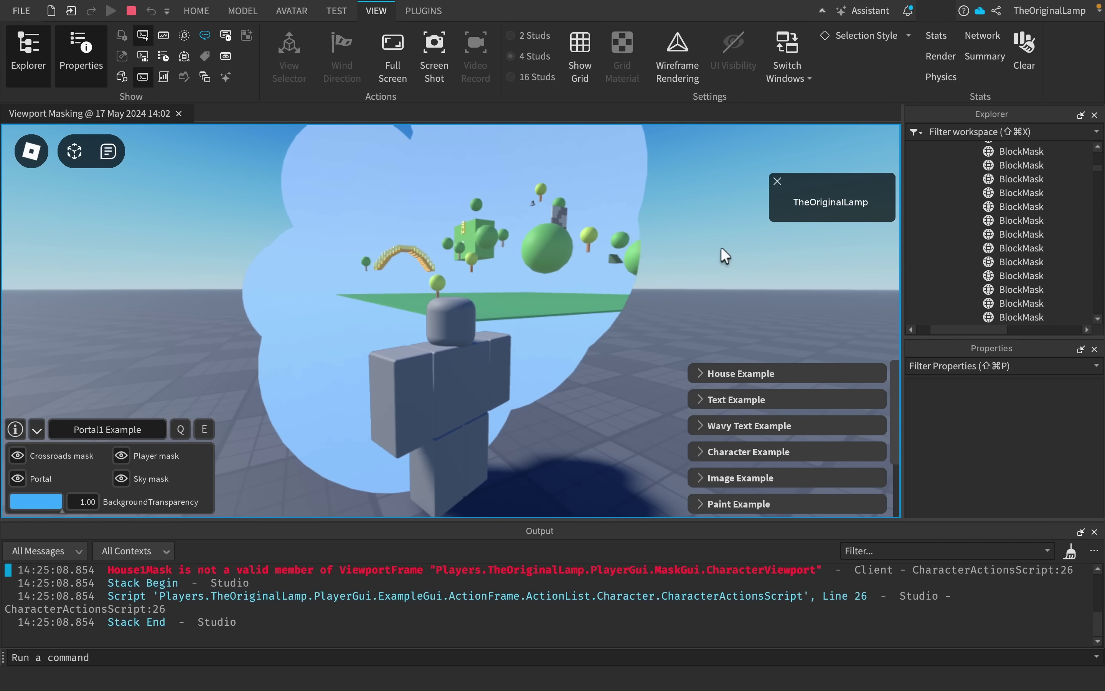
key(d)
scroll(1028, 190, up, 1)
scroll(1028, 190, up, 10)
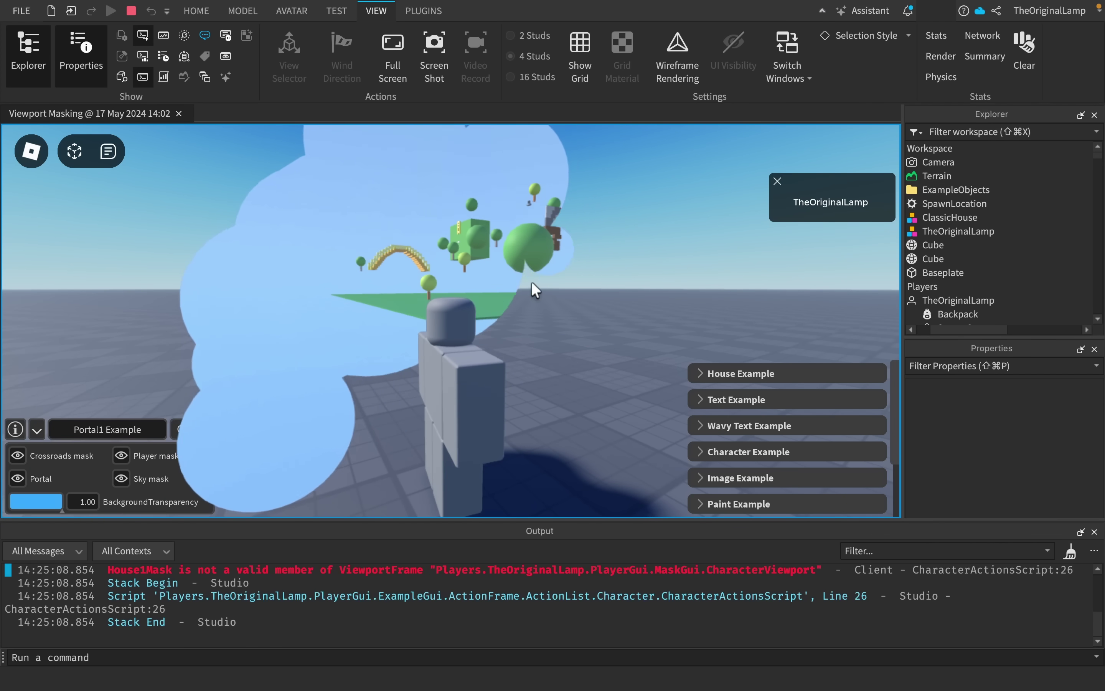
right_drag(520, 282, 519, 282)
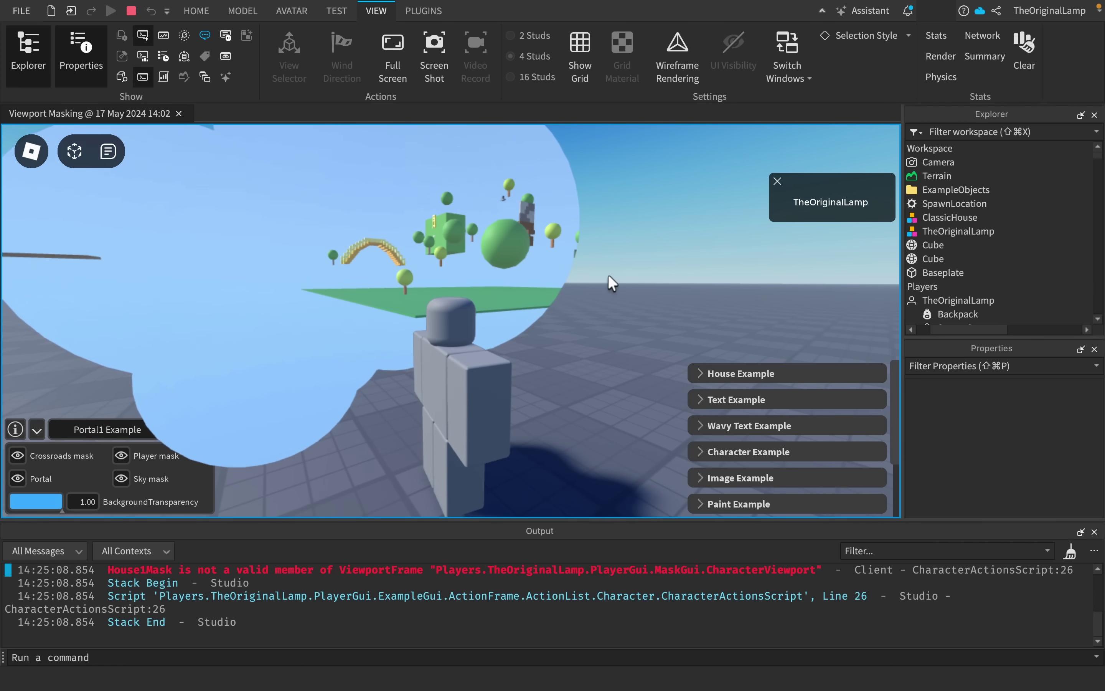
right_drag(609, 283, 610, 283)
key(d)
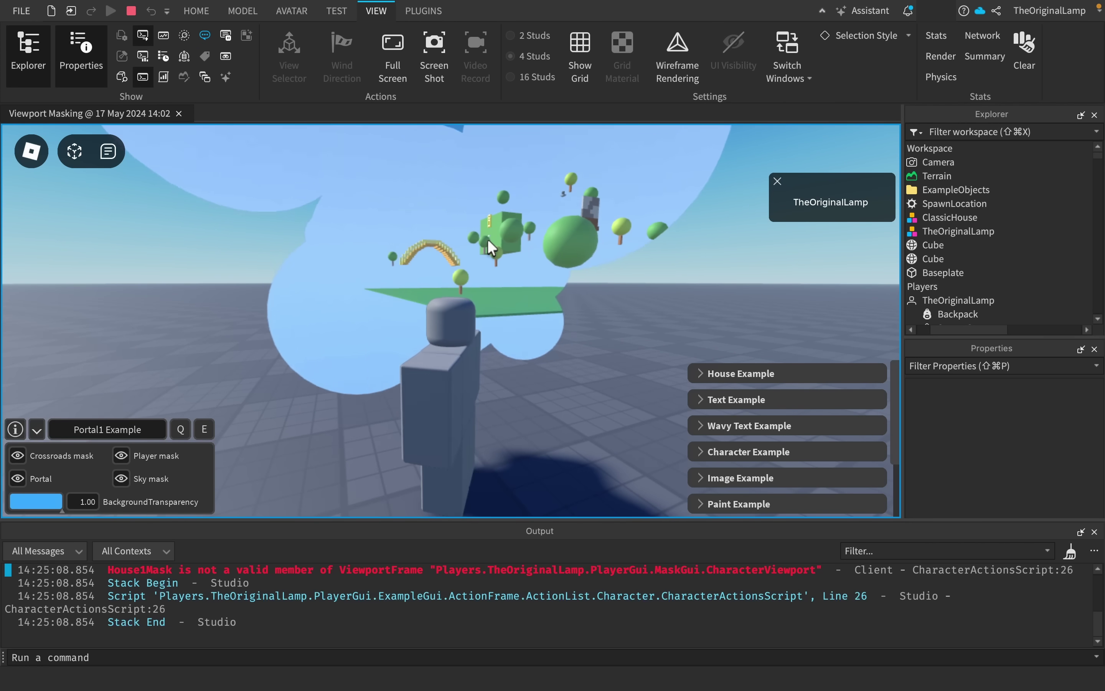
- Switch to the Portal2 Example, expand Portal2Viewport in MaskGui, and walk the character up to the portal
key(w)
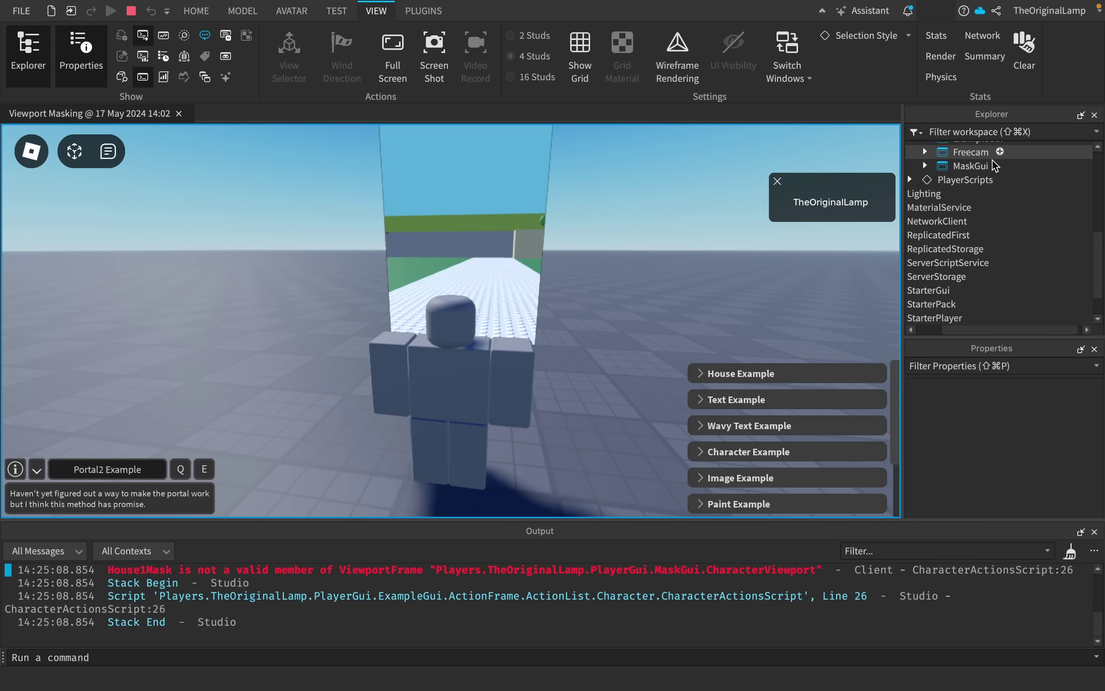
click(925, 166)
click(937, 174)
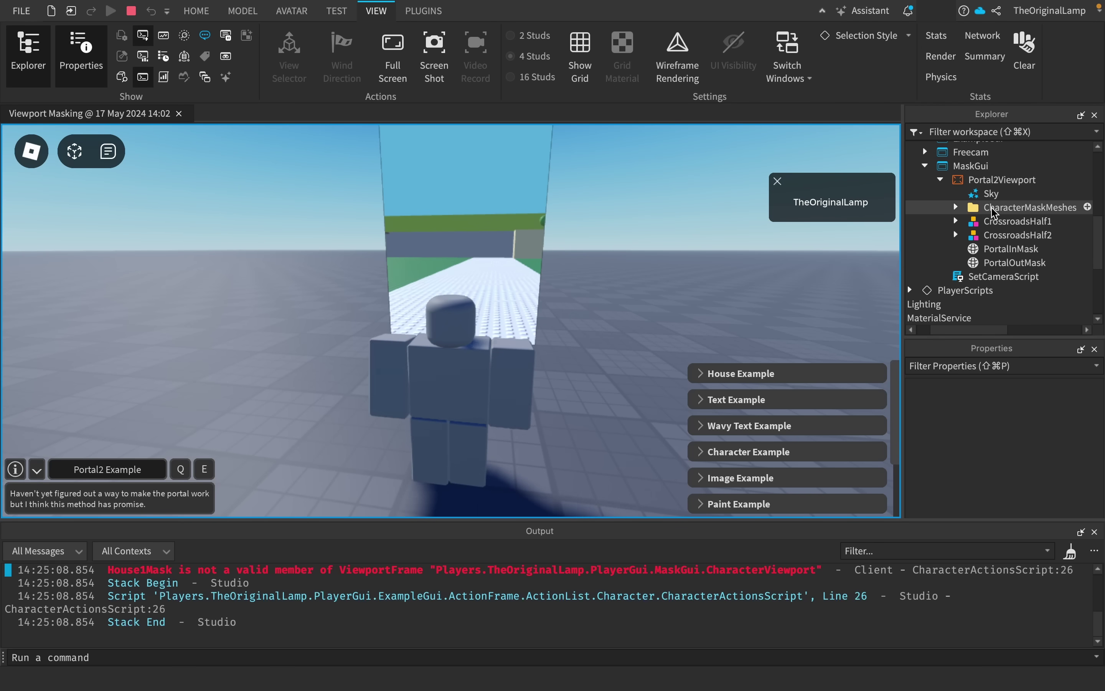
key(w)
key(d)
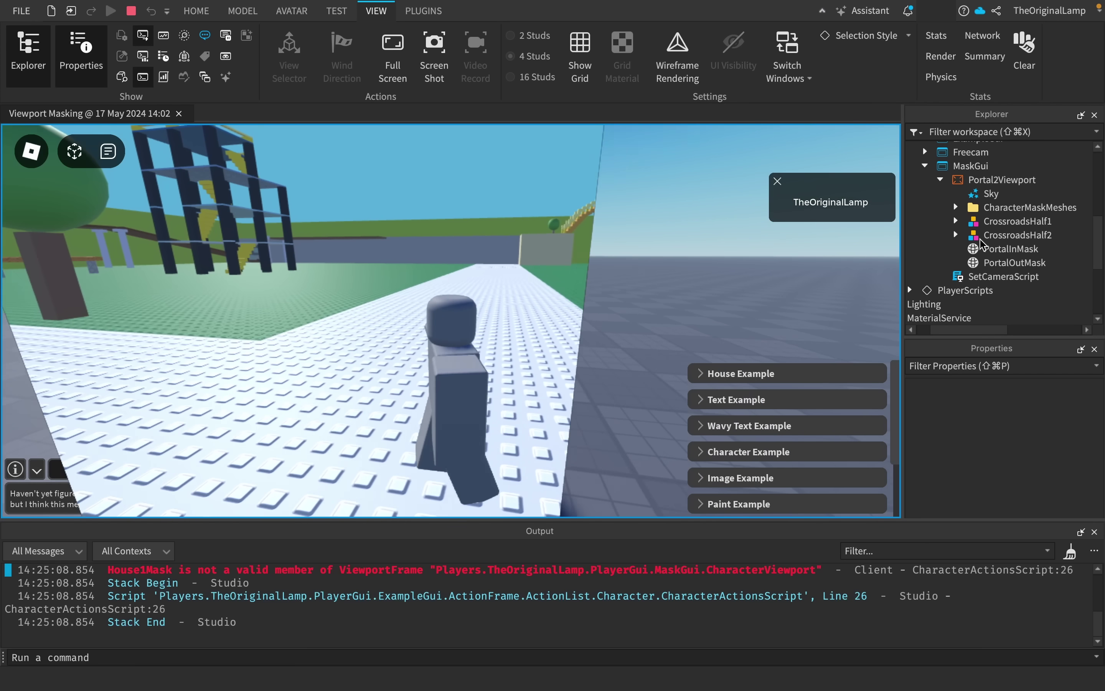
- Delete CharacterMaskMeshes, CrossroadsHalf1, CrossroadsHalf2, PortalInMask and PortalOutMask from Portal2Viewport
key(Delete)
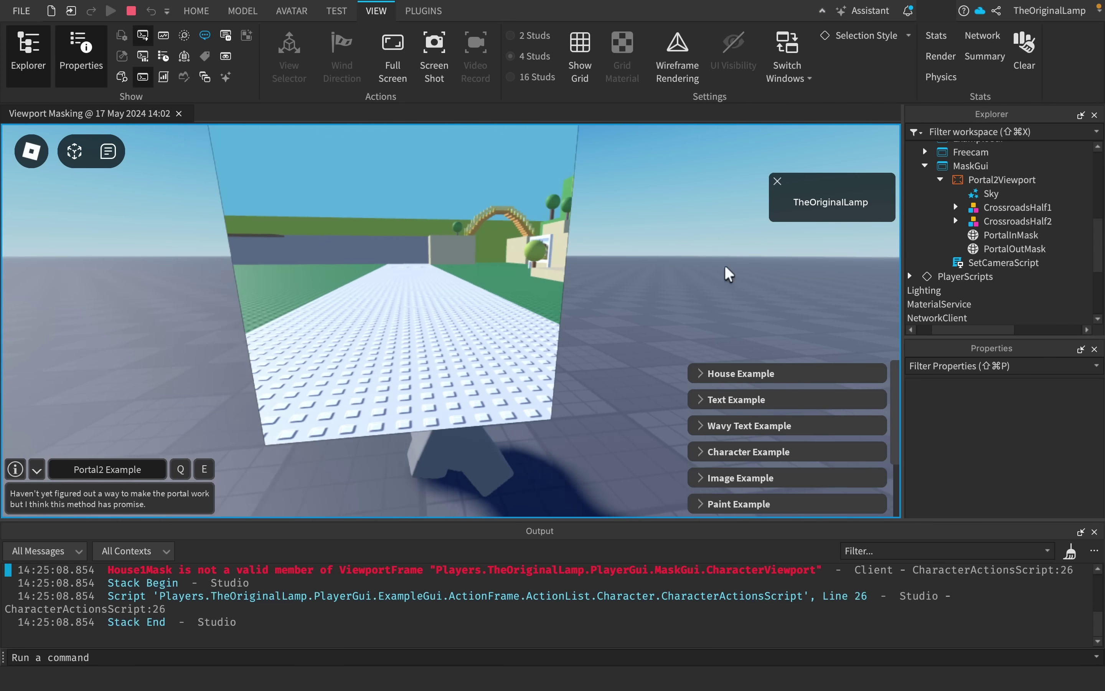
click(941, 208)
key(Delete)
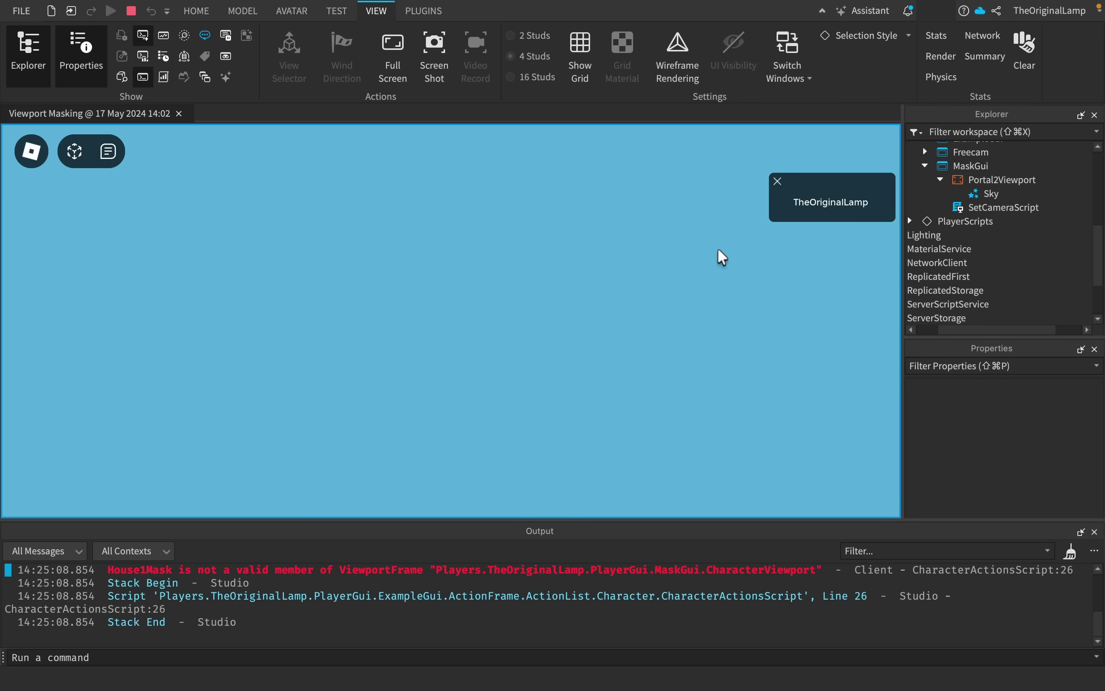
- Switch to the Reflection Example and expand ReflectionViewport in MaskGui to examine its objects
click(925, 166)
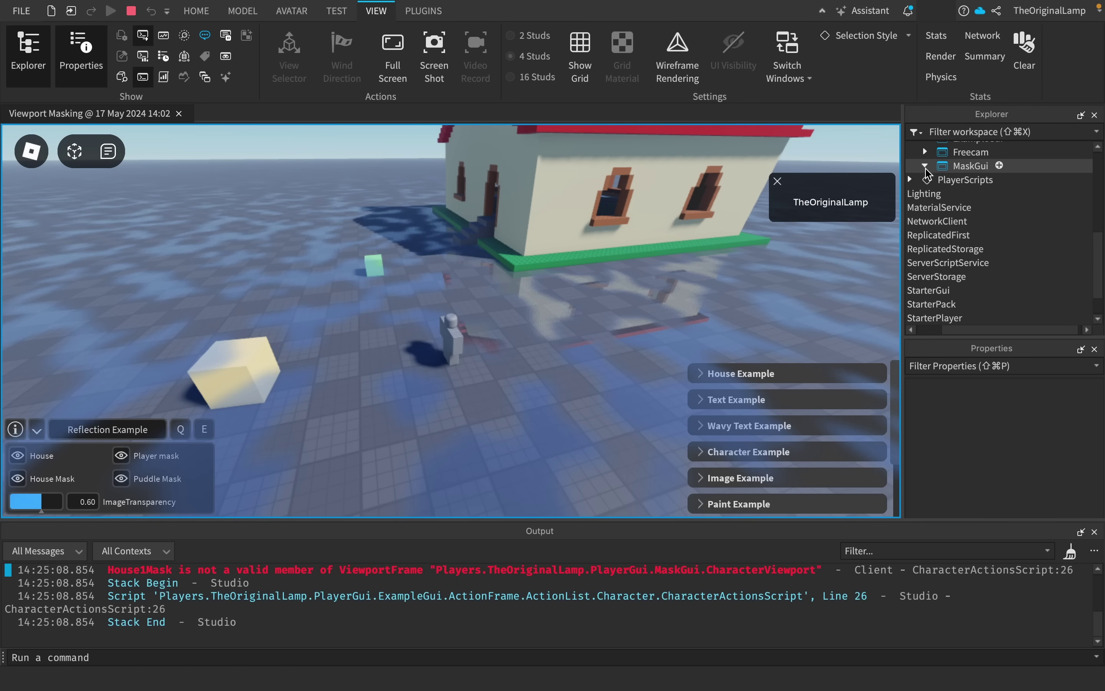
click(937, 180)
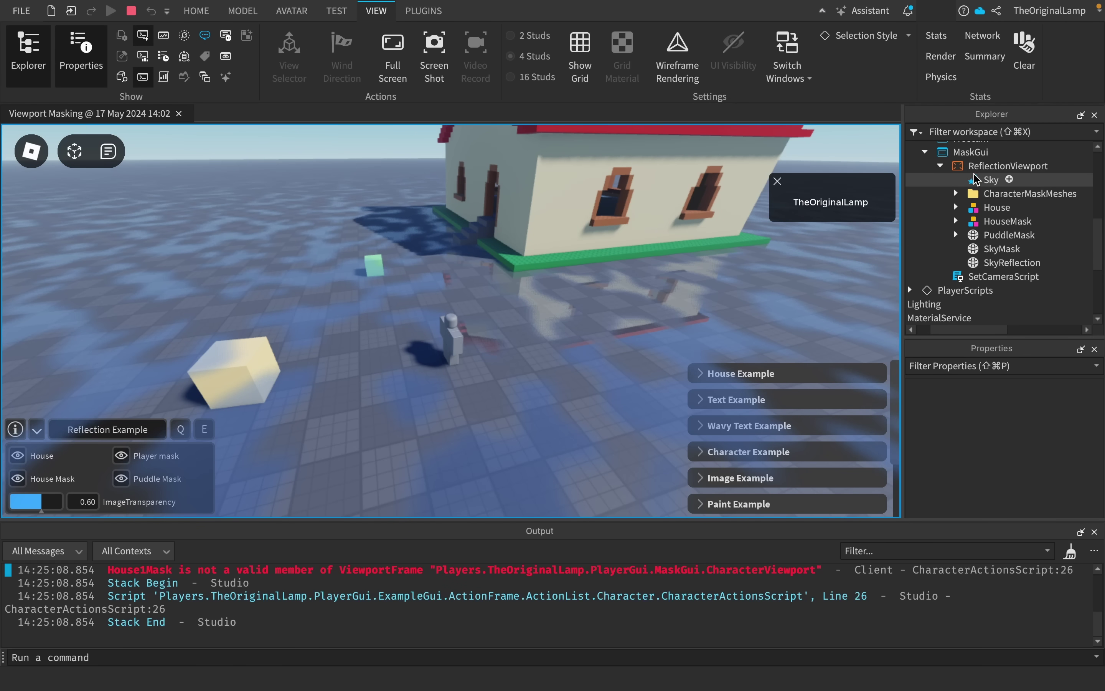
key(Delete)
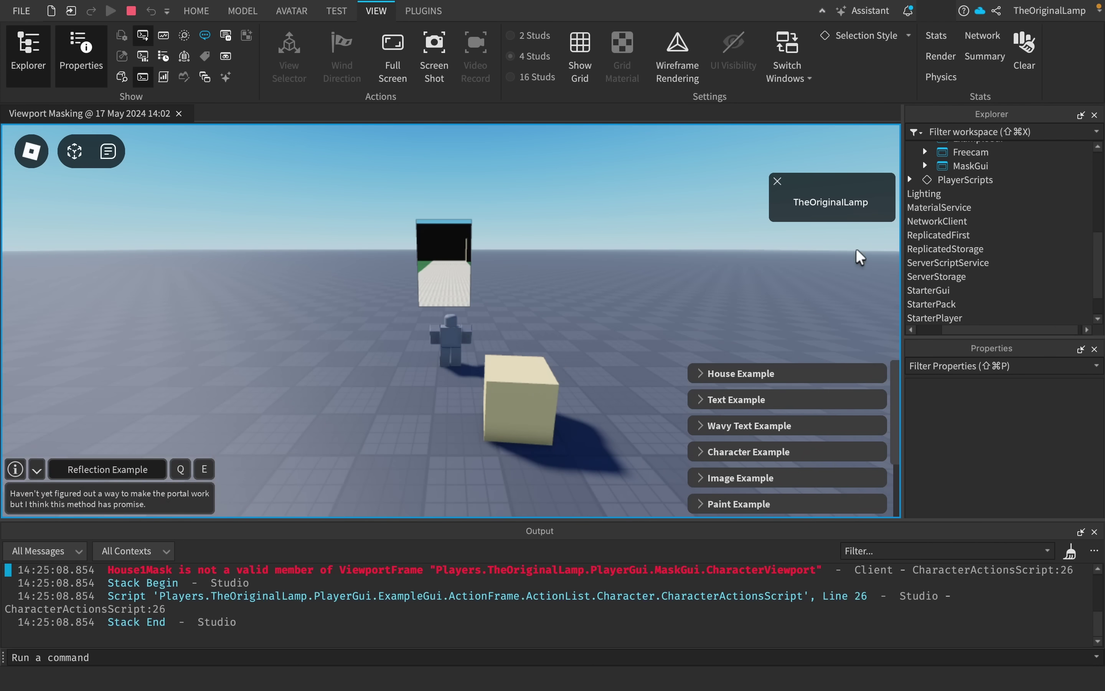
- Reload the Reflection Example and inspect the SurfaceAppearance inside PuddleMask in ReflectionViewport
click(926, 165)
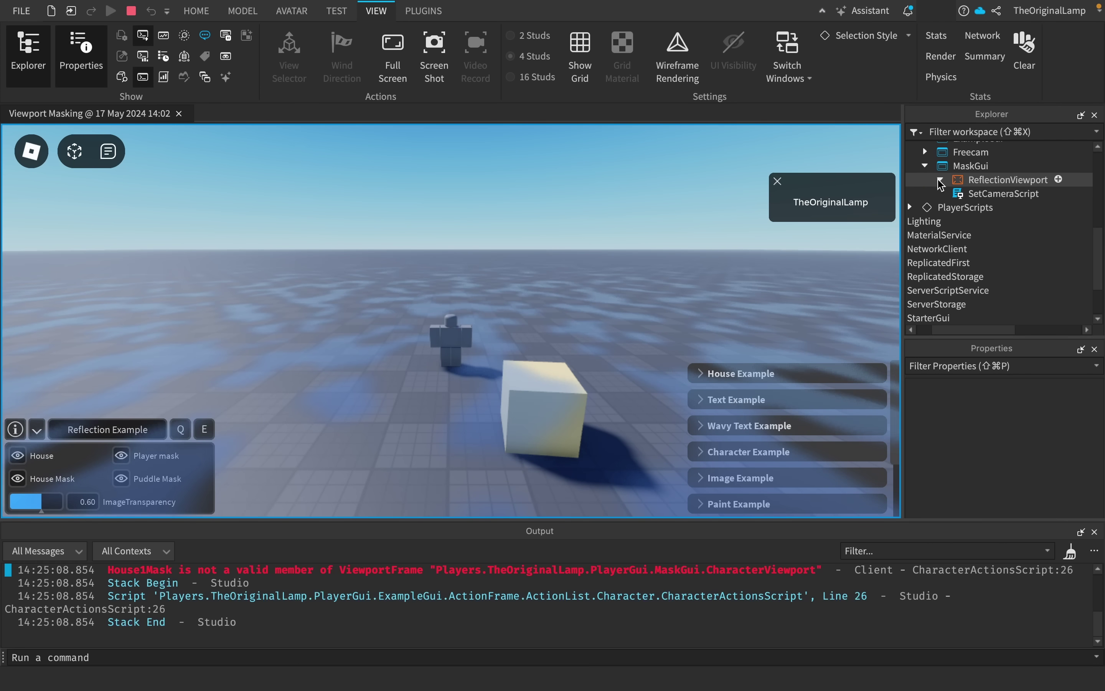
click(940, 179)
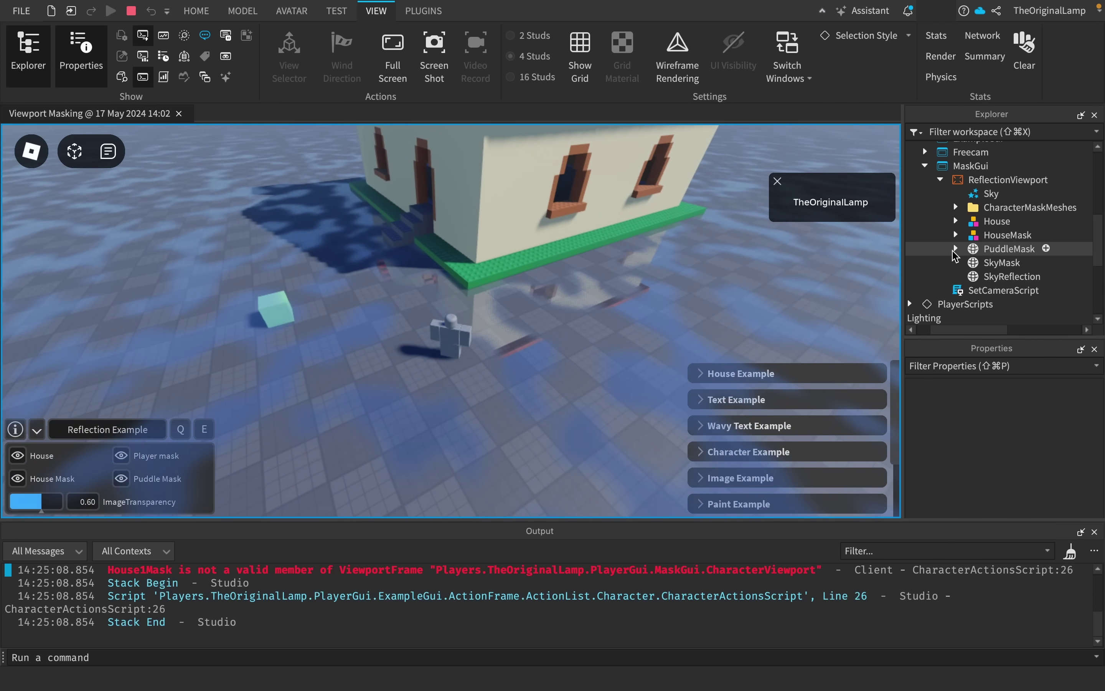
click(955, 249)
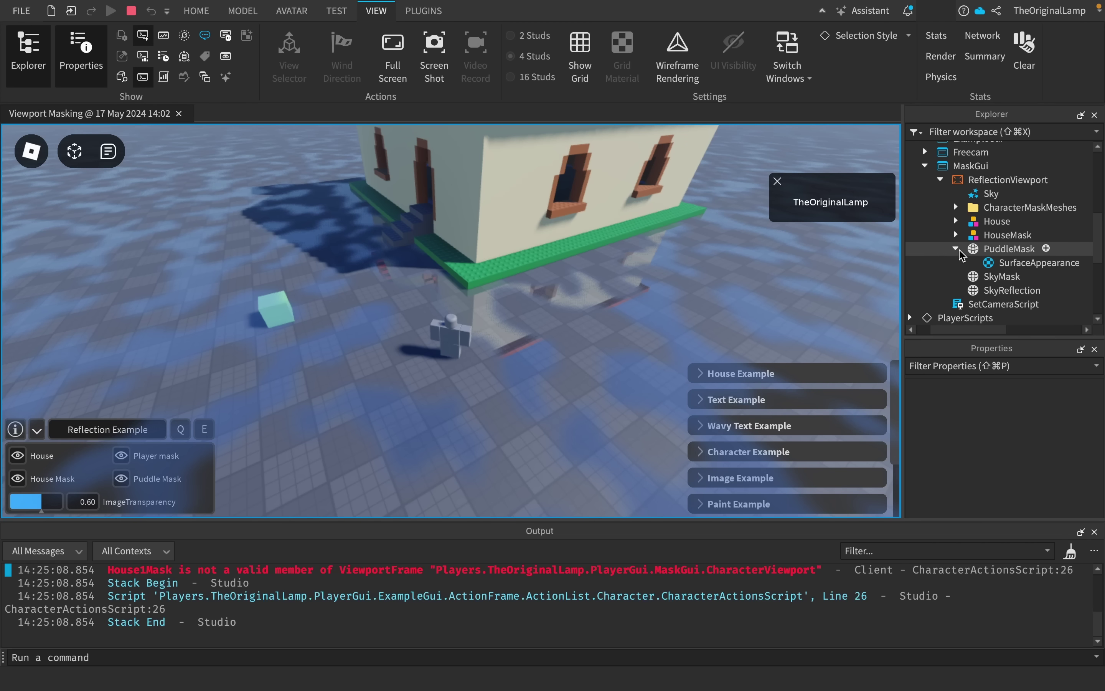
click(956, 249)
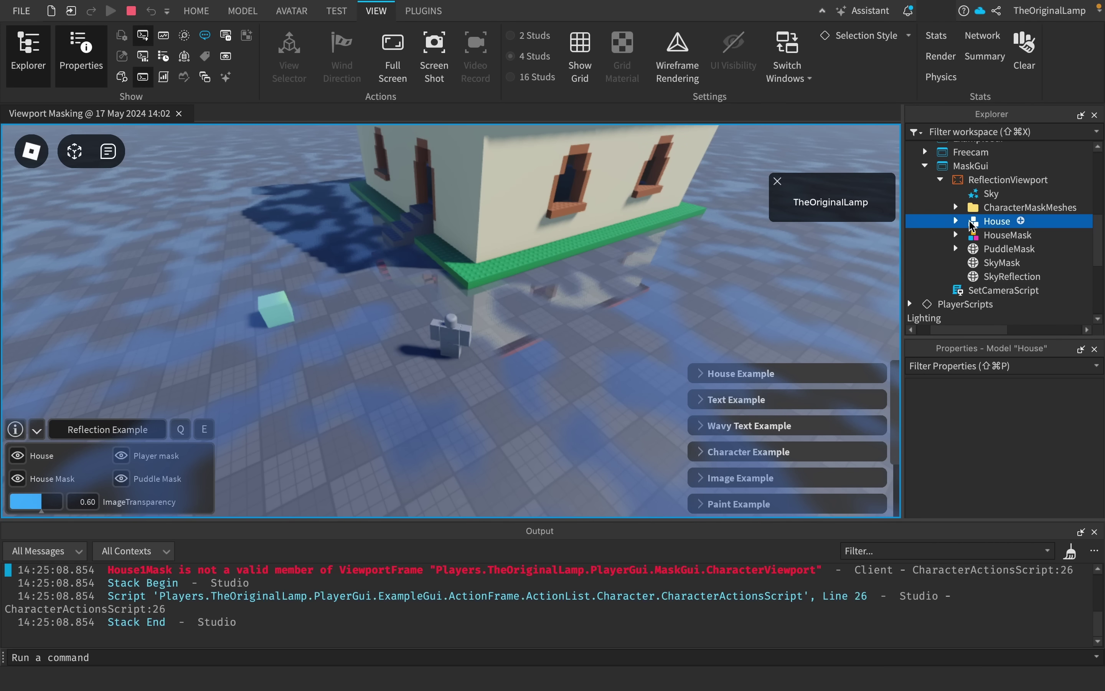
- Delete HouseMask and House from ReflectionViewport
click(974, 235)
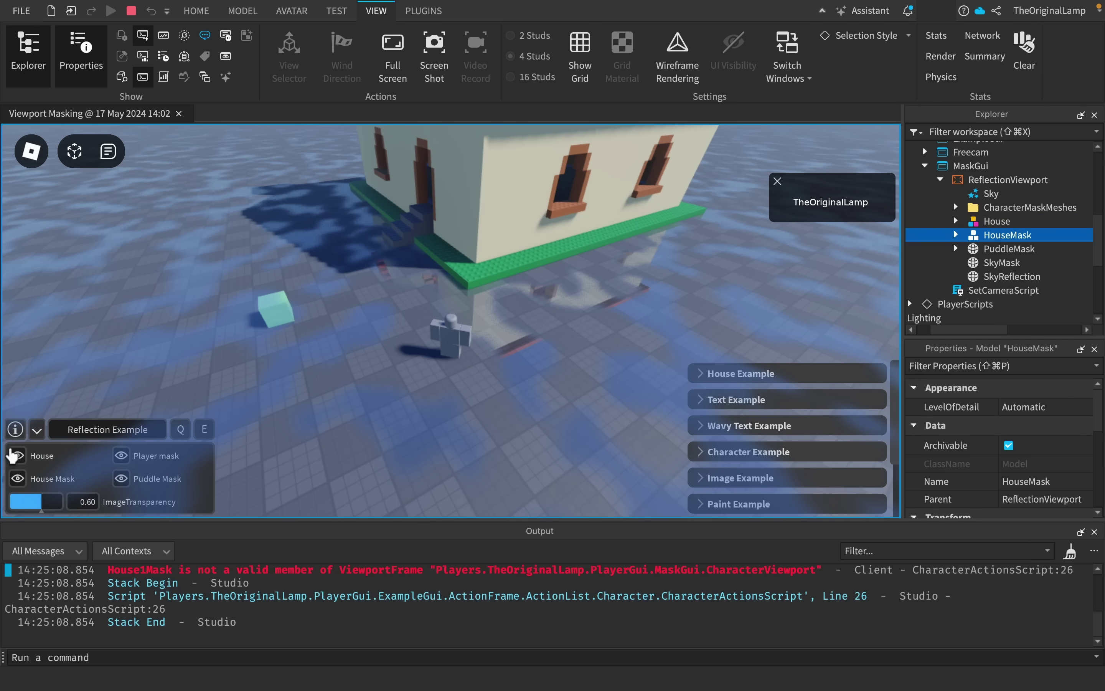
key(Delete)
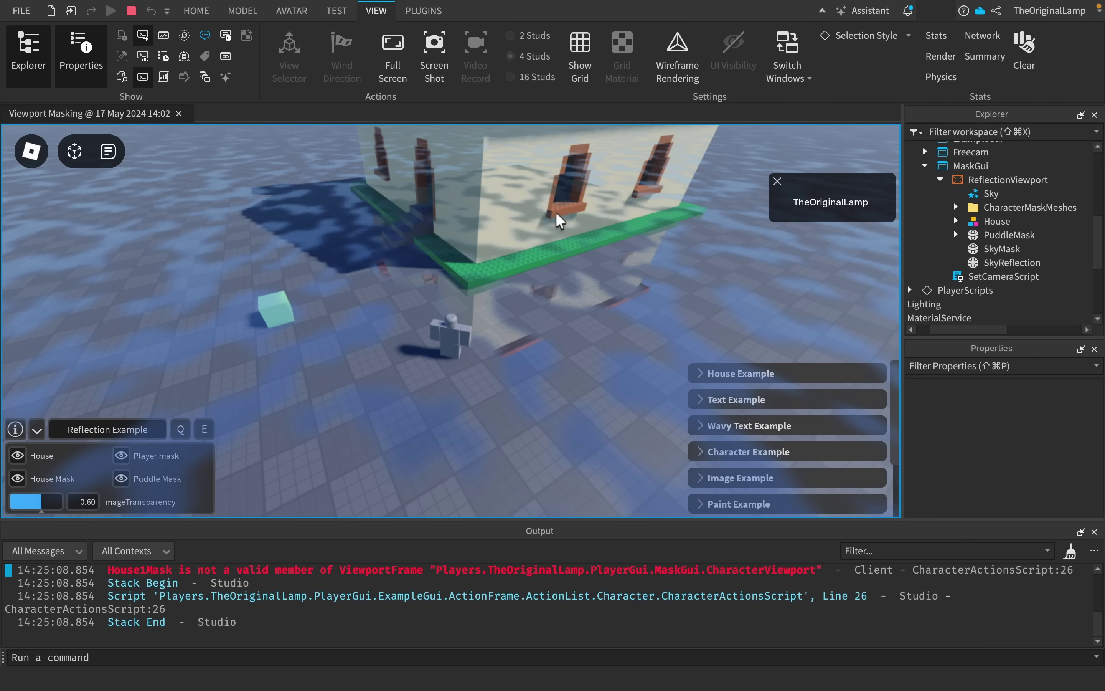
click(997, 223)
key(Delete)
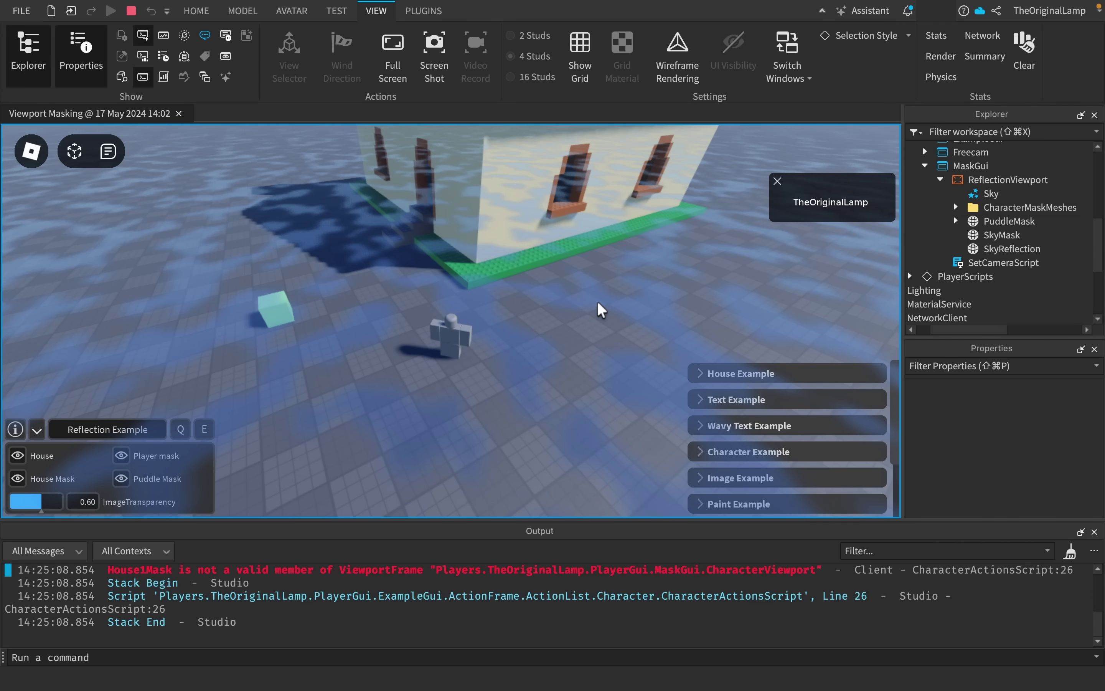
- Turn the camera away from the house and cycle the examples to reload the Reflection Example
right_drag(522, 232, 537, 257)
key(e)
key(q)
key(e)
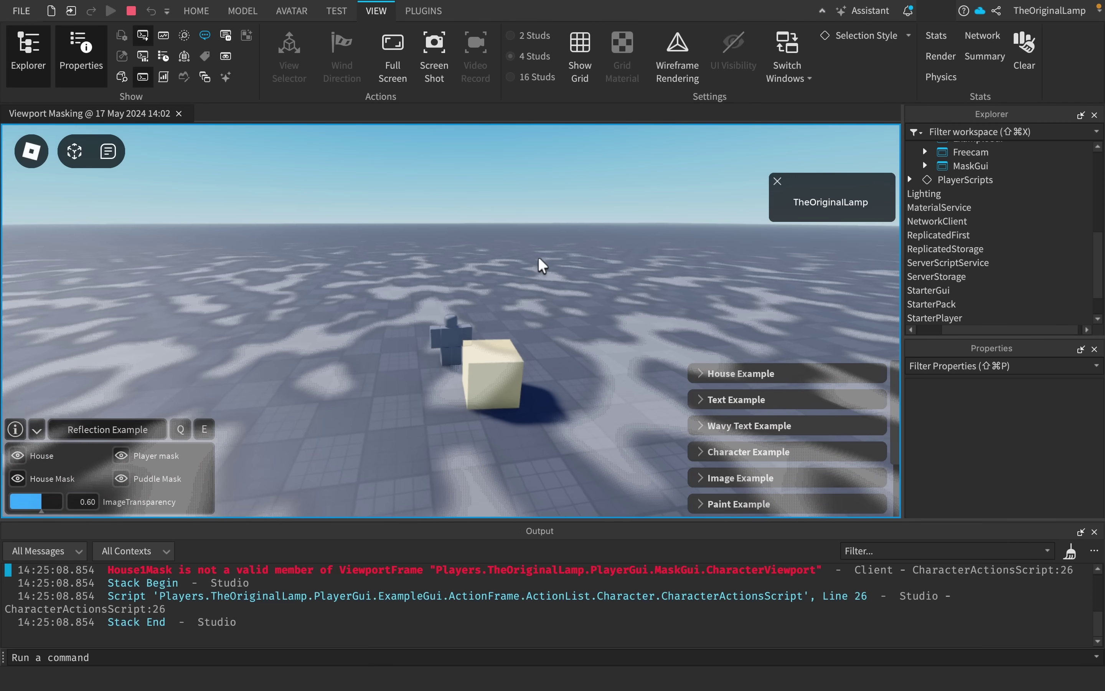
- Walk the character over the reflective ground and switch back to the Portal2 Example
right_drag(538, 257, 538, 257)
key(d)
key(w)
right_drag(395, 290, 411, 290)
key(s)
key(s)
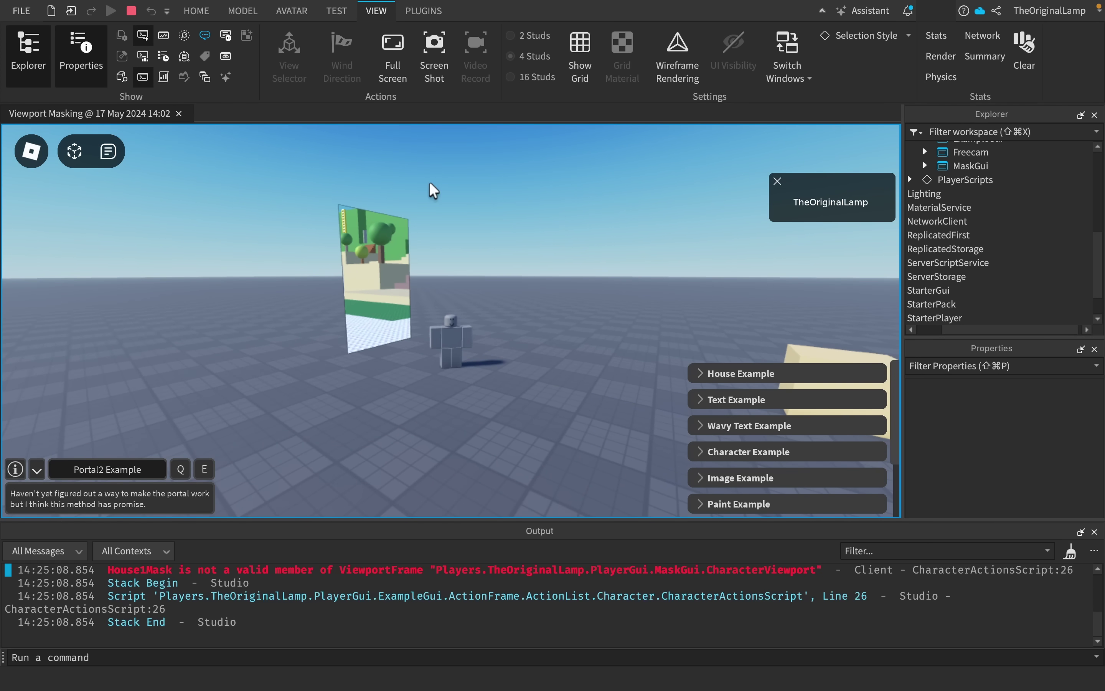
- Walk the character up to the front of the Portal2 portal and zoom into first person
right_drag(550, 218, 549, 218)
key(w)
key(w)
key(a)
key(w)
key(d)
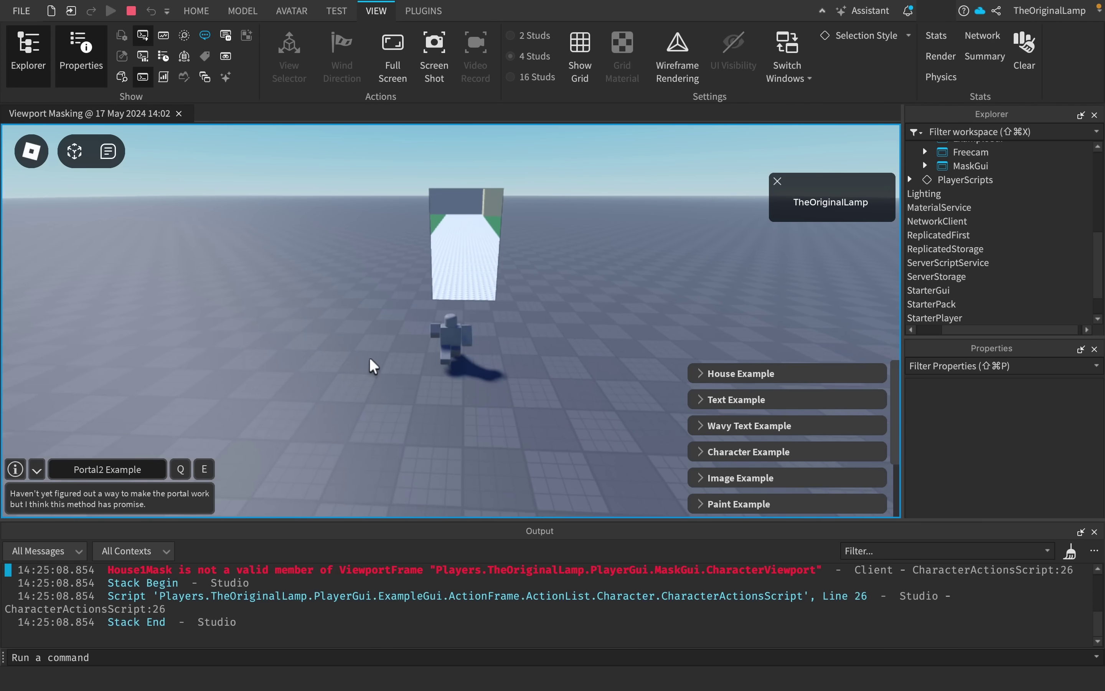
key(w)
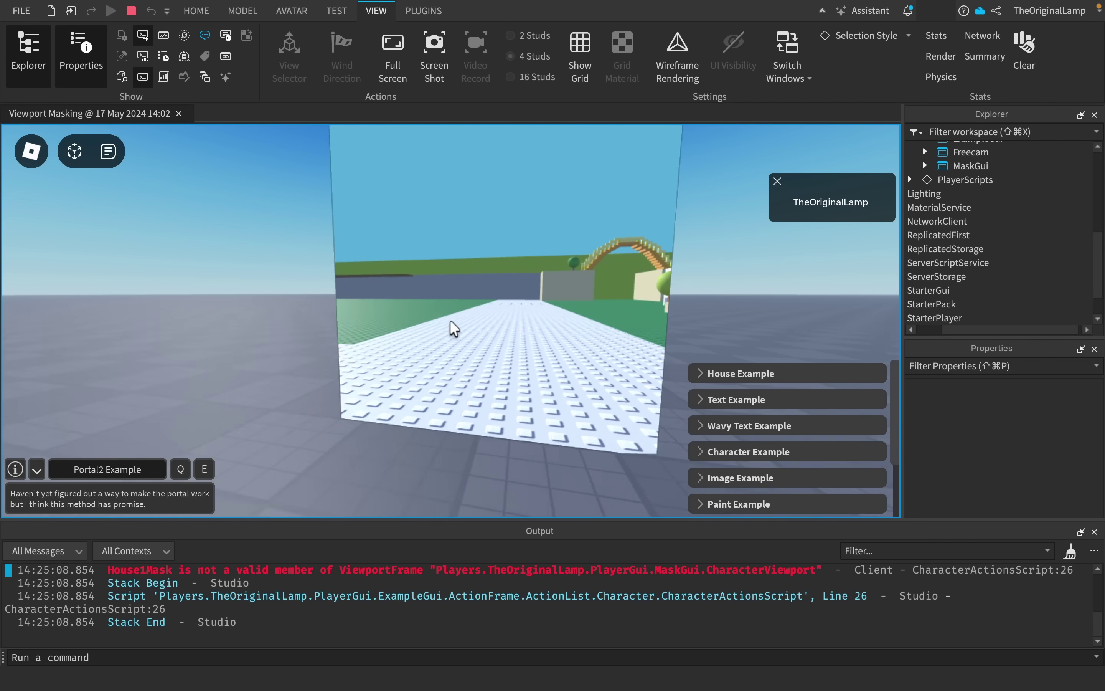
- Move around and through the Portal2 portal in first person, examining the Crossroads scene from several angles
key(d)
key(a)
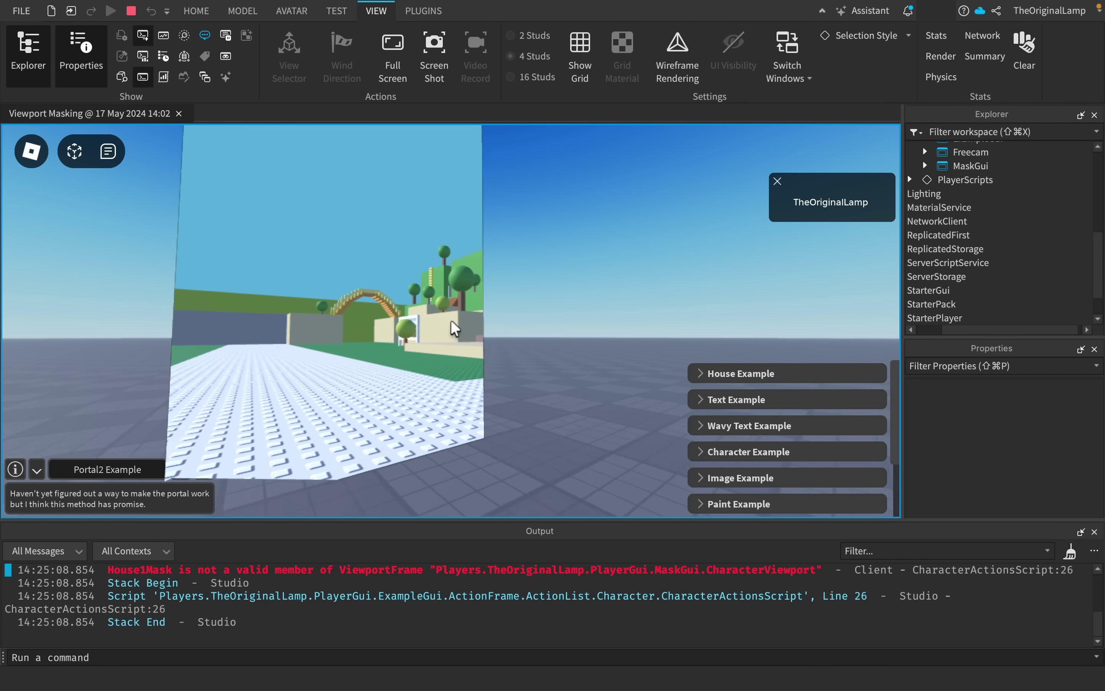
key(a)
key(d)
key(a)
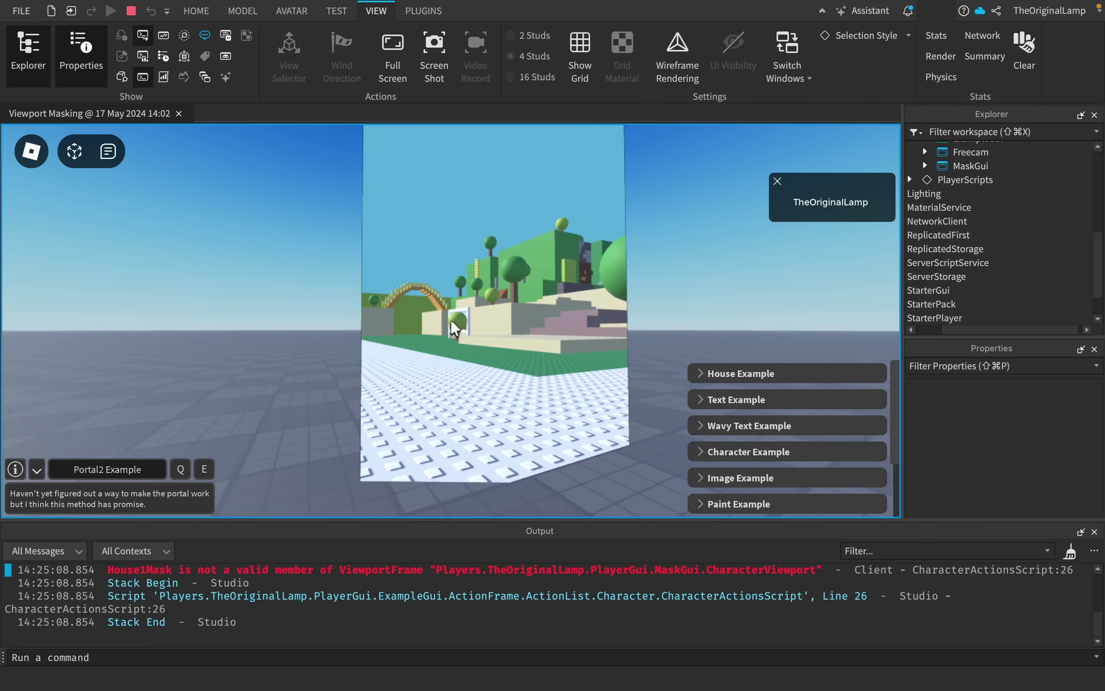
key(w)
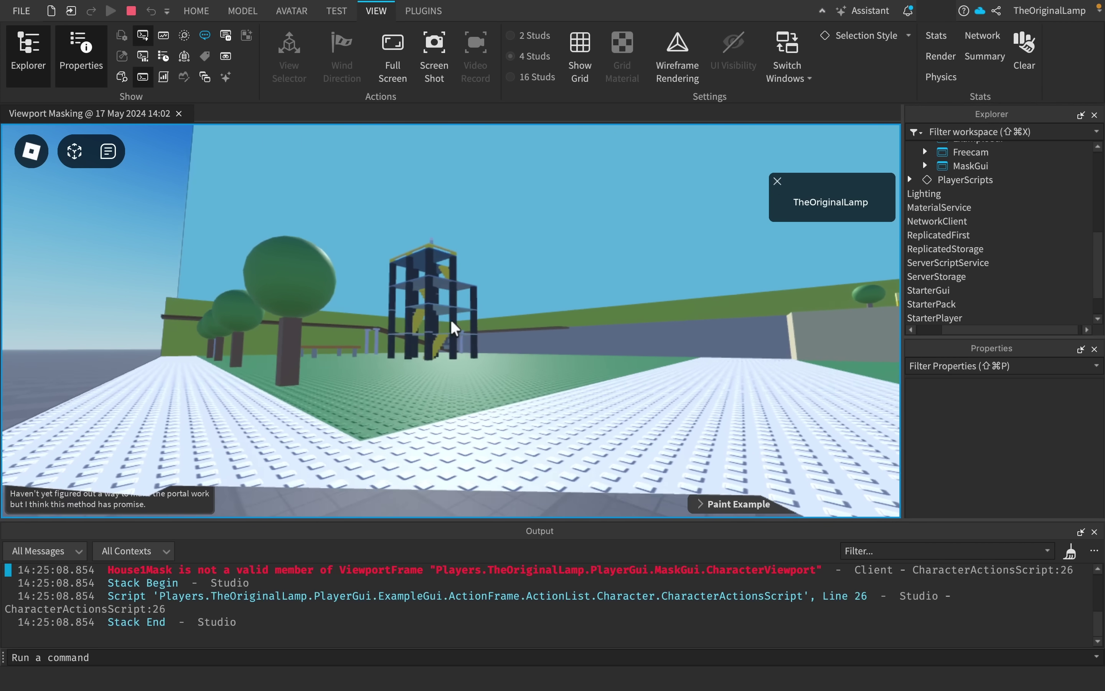
key(d)
key(a)
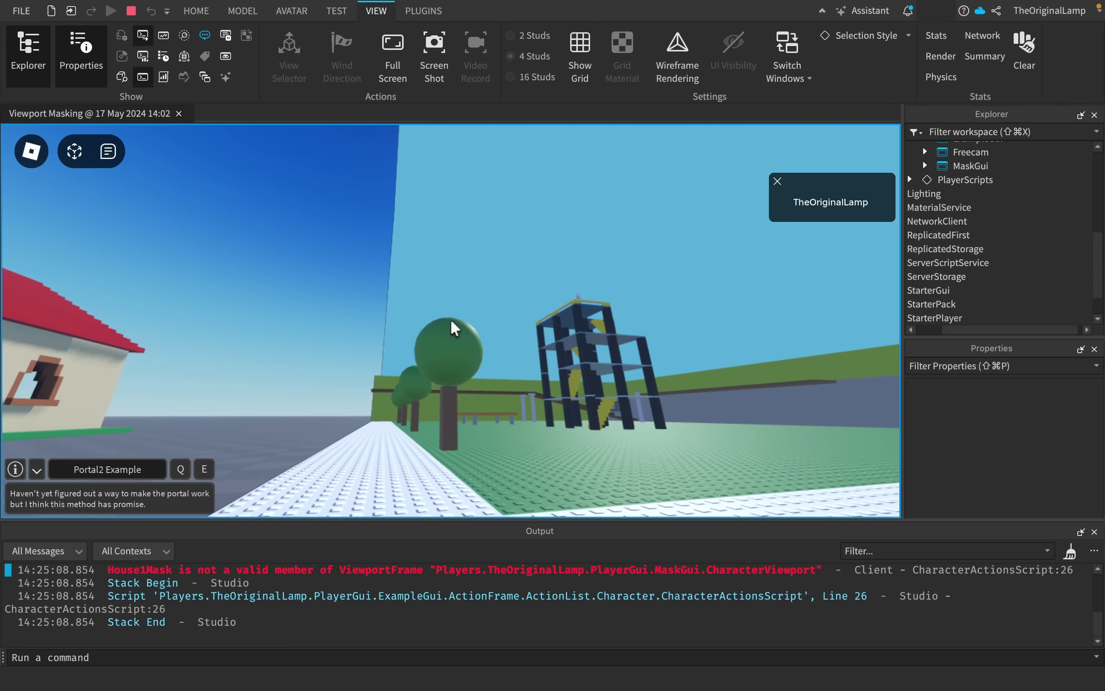
key(d)
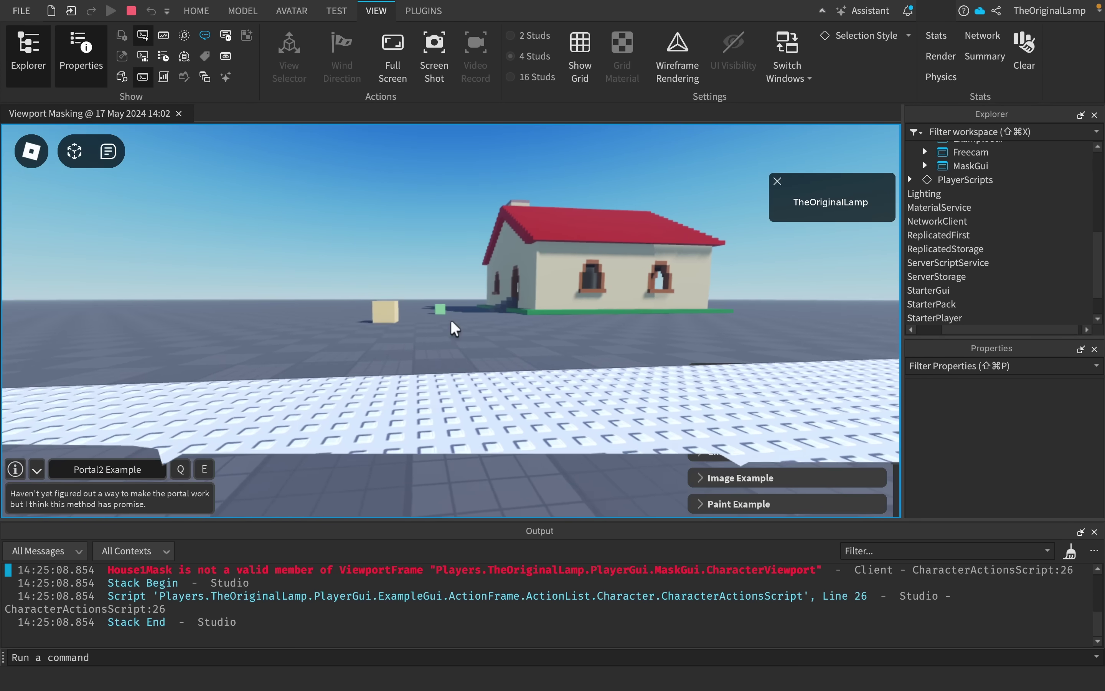
key(w)
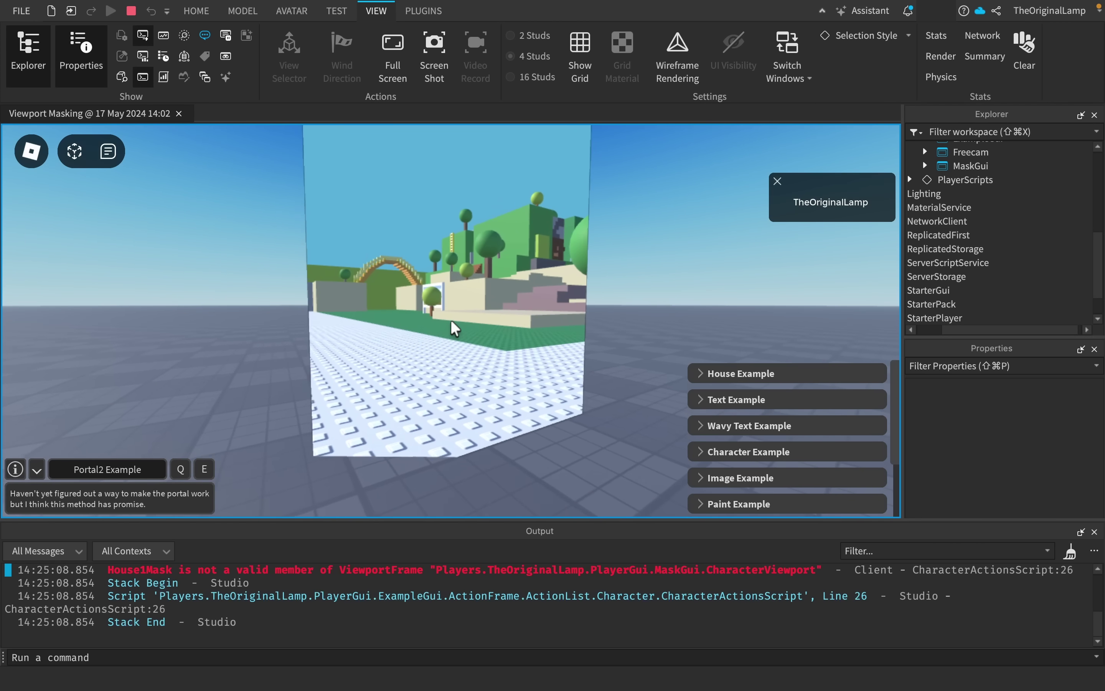
key(w)
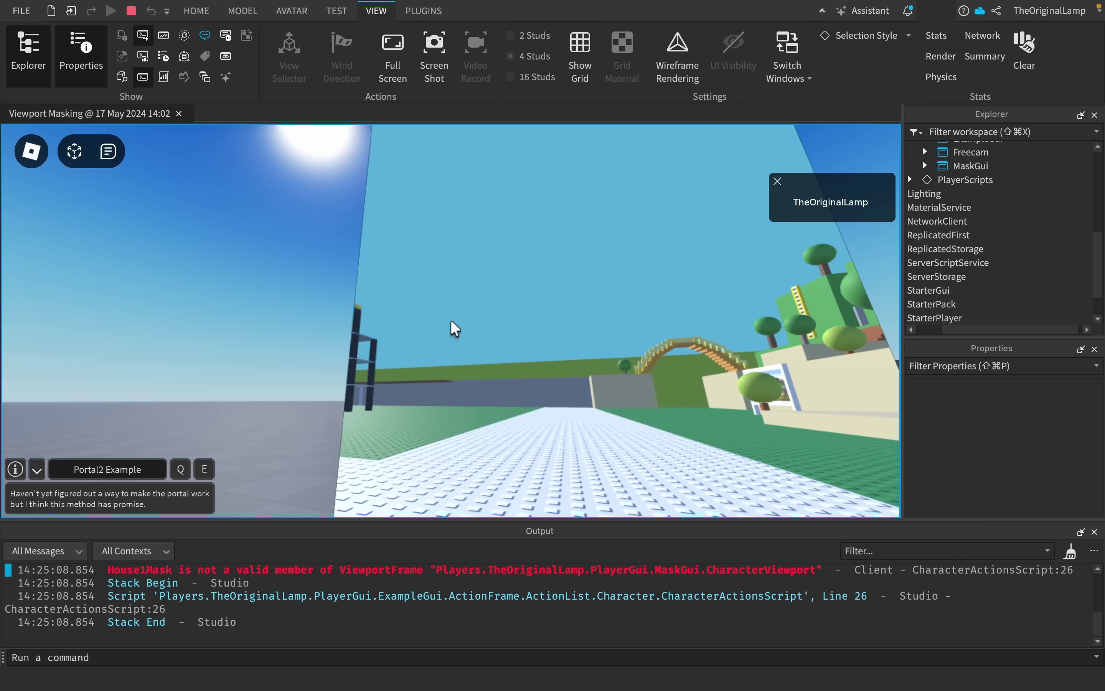
- Step the character backward and forward in front of the Portal2 portal in first person
key(s)
key(w)
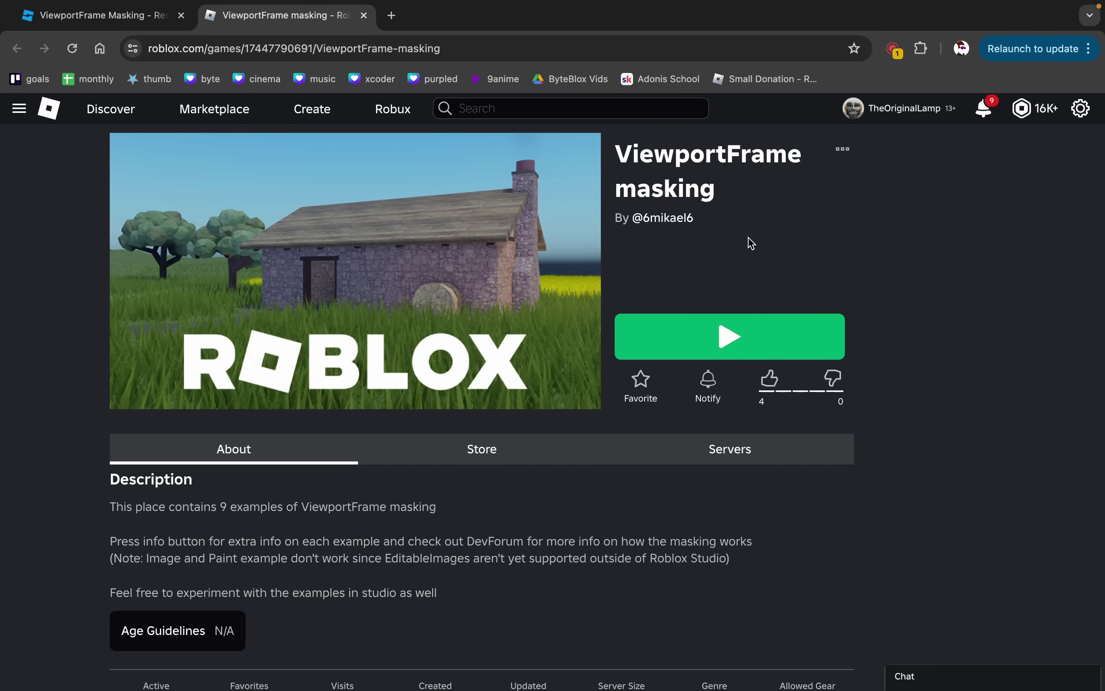
- Switch to the browser, review the ViewportFrame masking game page's description, and open the other ViewportFrame Masking tab
scroll(432, 610, down, 1)
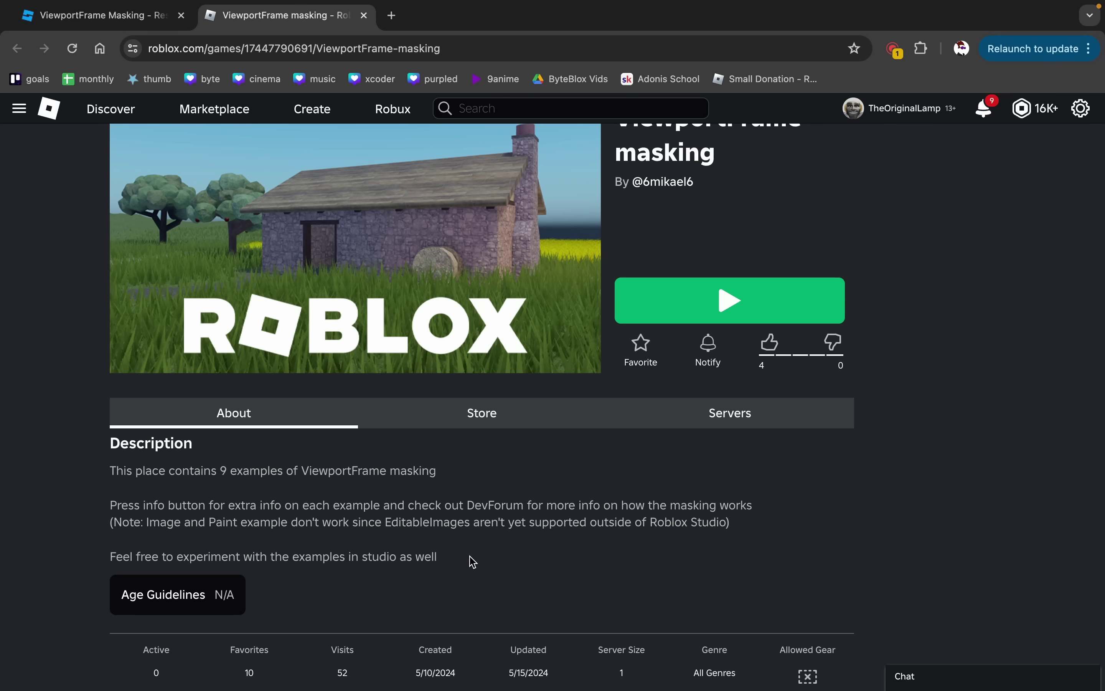
scroll(692, 323, up, 1)
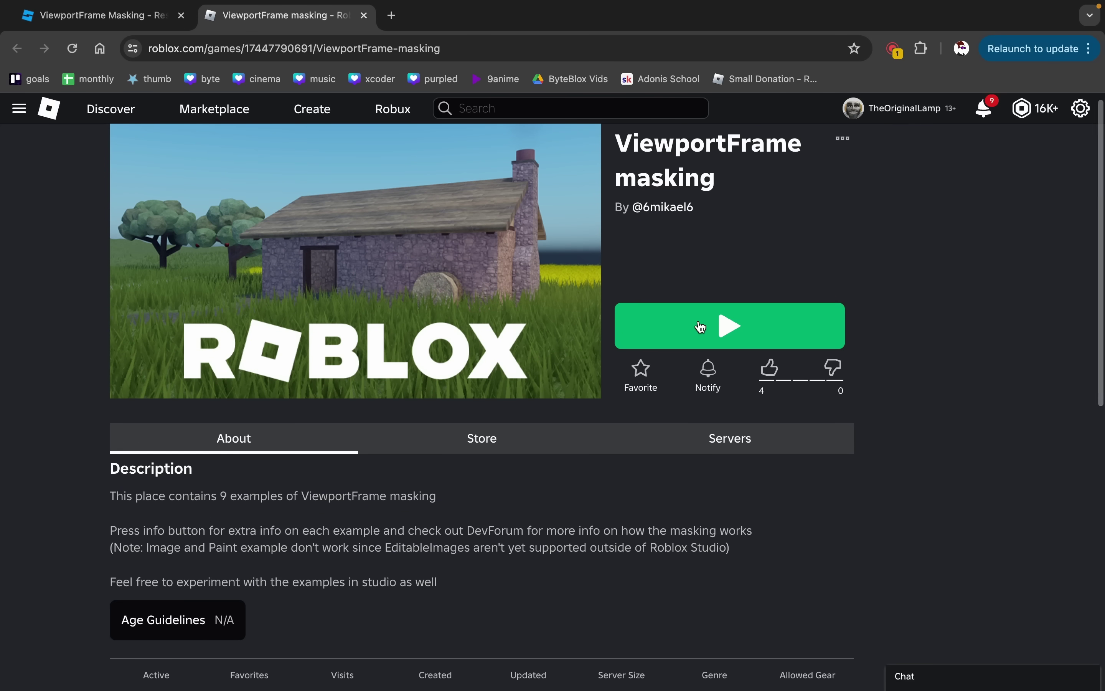
scroll(698, 327, down, 1)
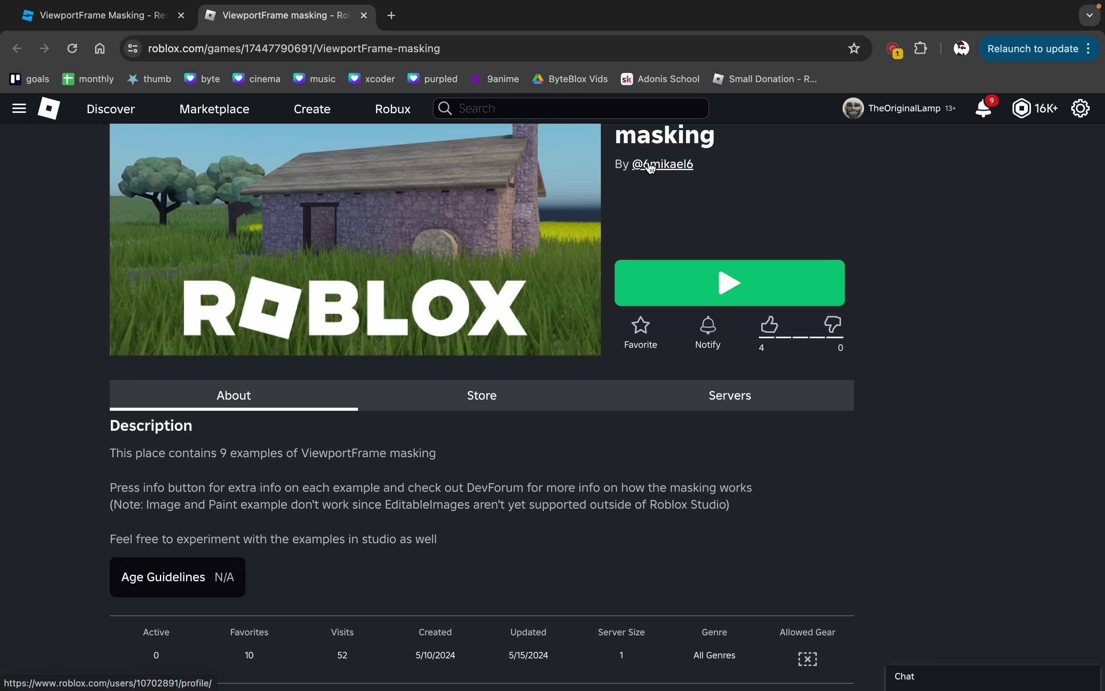
click(96, 15)
scroll(482, 289, up, 1)
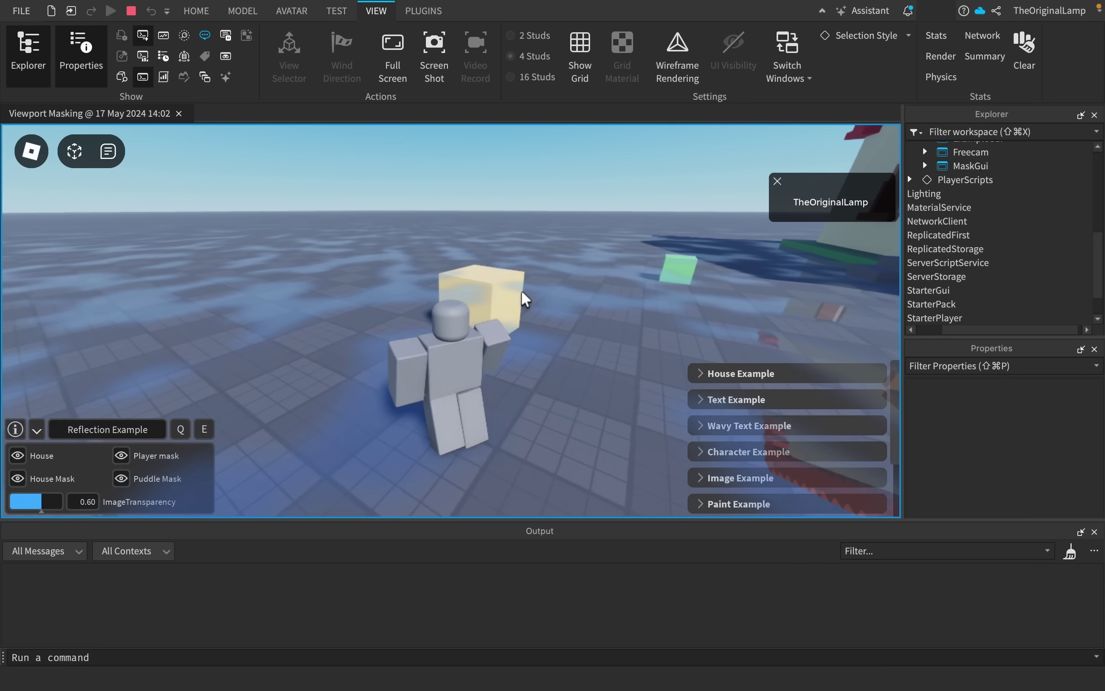
- In the Roblox Studio playtest's Reflection Example, walk the character across the reflective ground and into the house
key(w)
key(space)
right_drag(521, 291, 522, 292)
key(w)
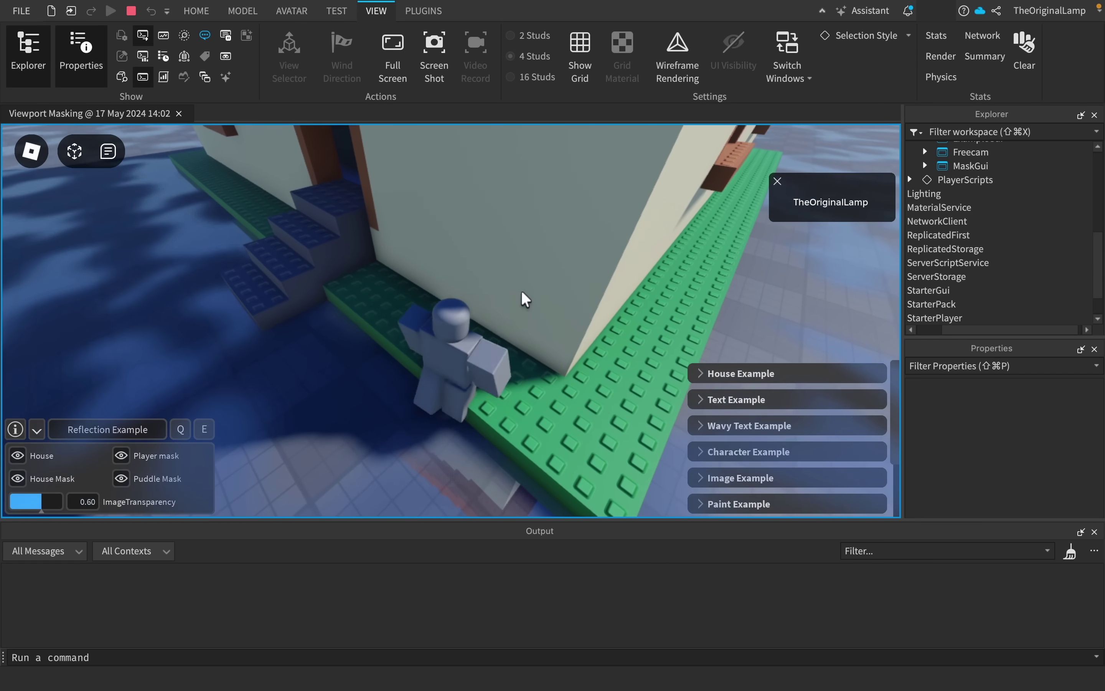
key(w)
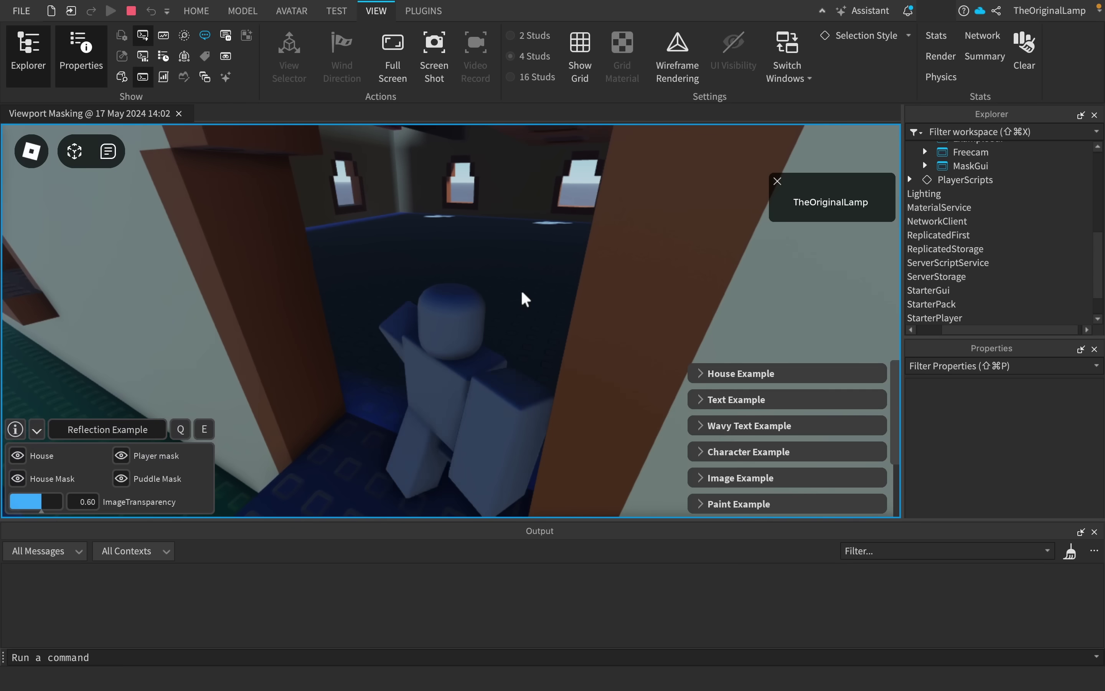
key(w)
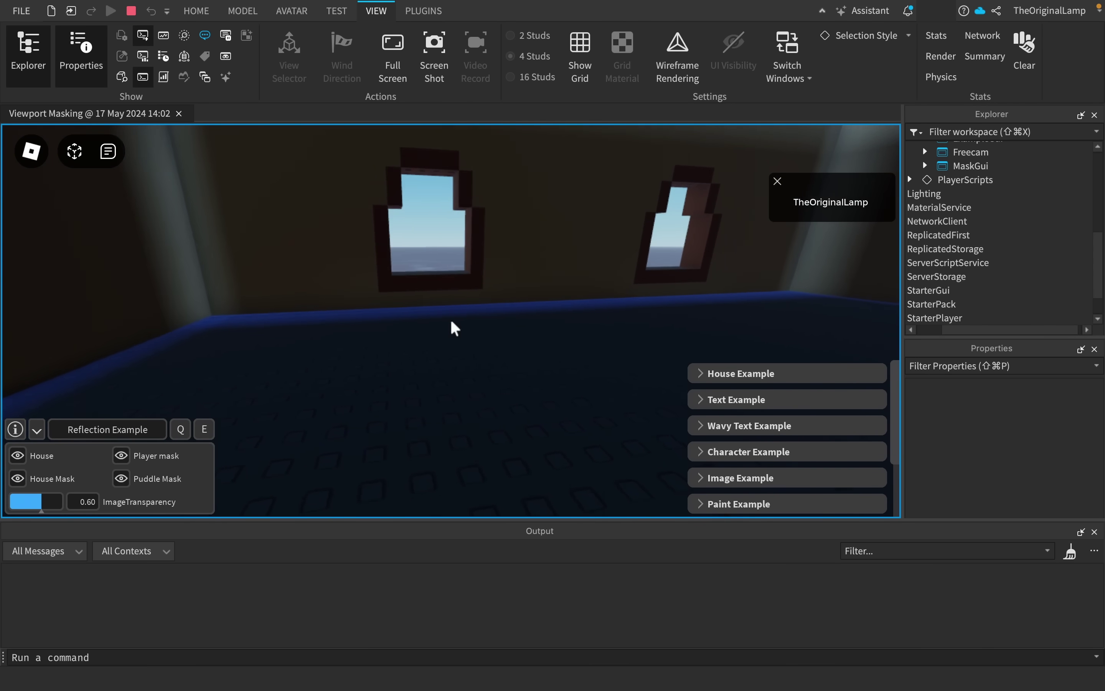
- Take the character out of the house and walk along its outer walls, viewing the reflections on the ground
key(w)
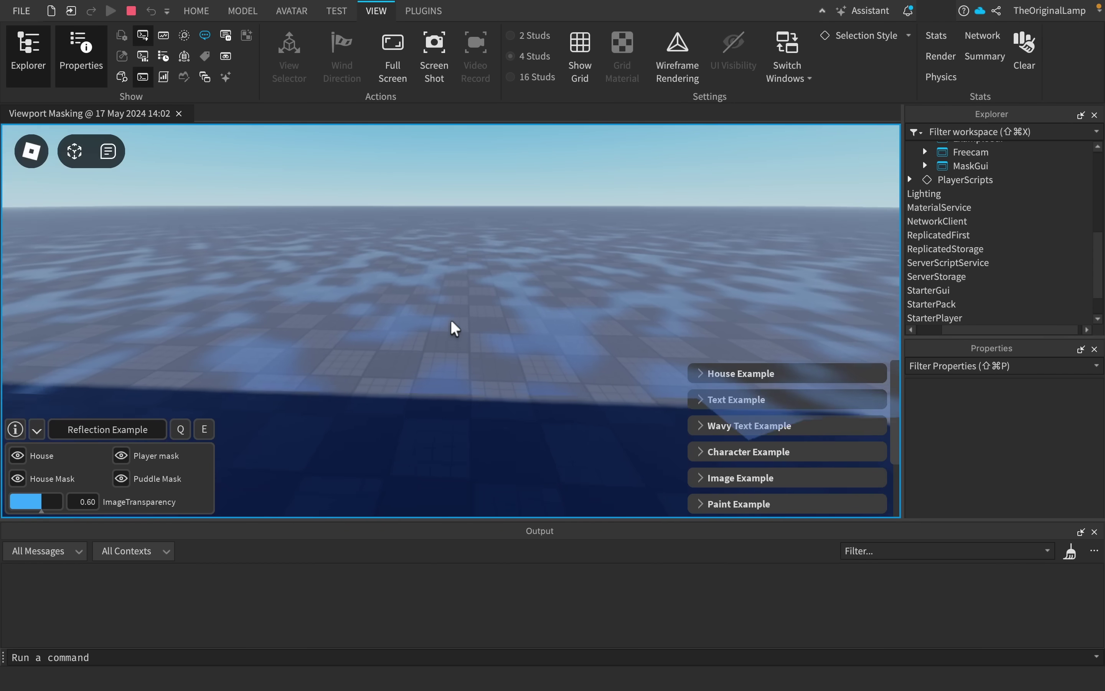
key(w)
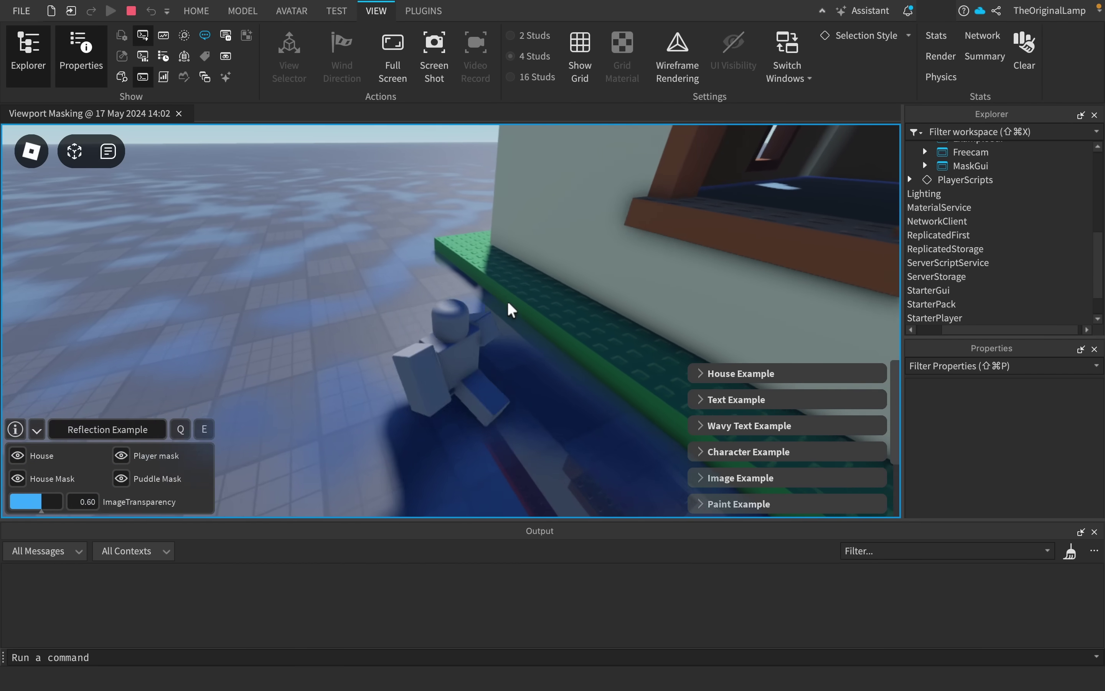
key(w)
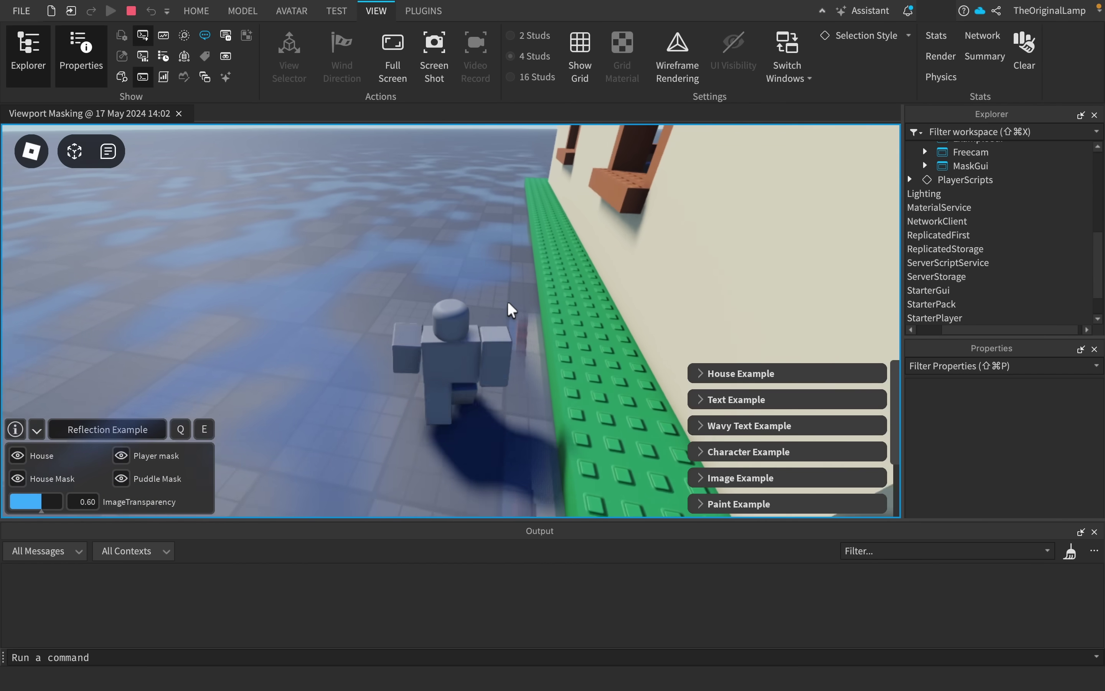
key(w)
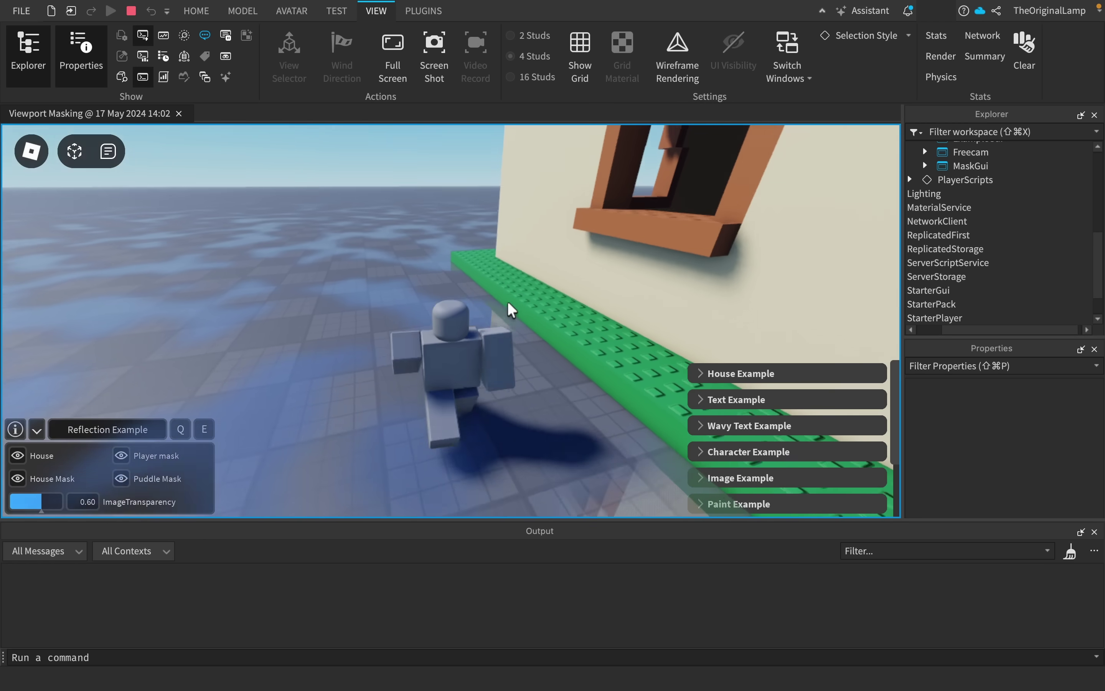
- Switch to the Portal2 Example and walk the character into the portal and back out in third person
key(e)
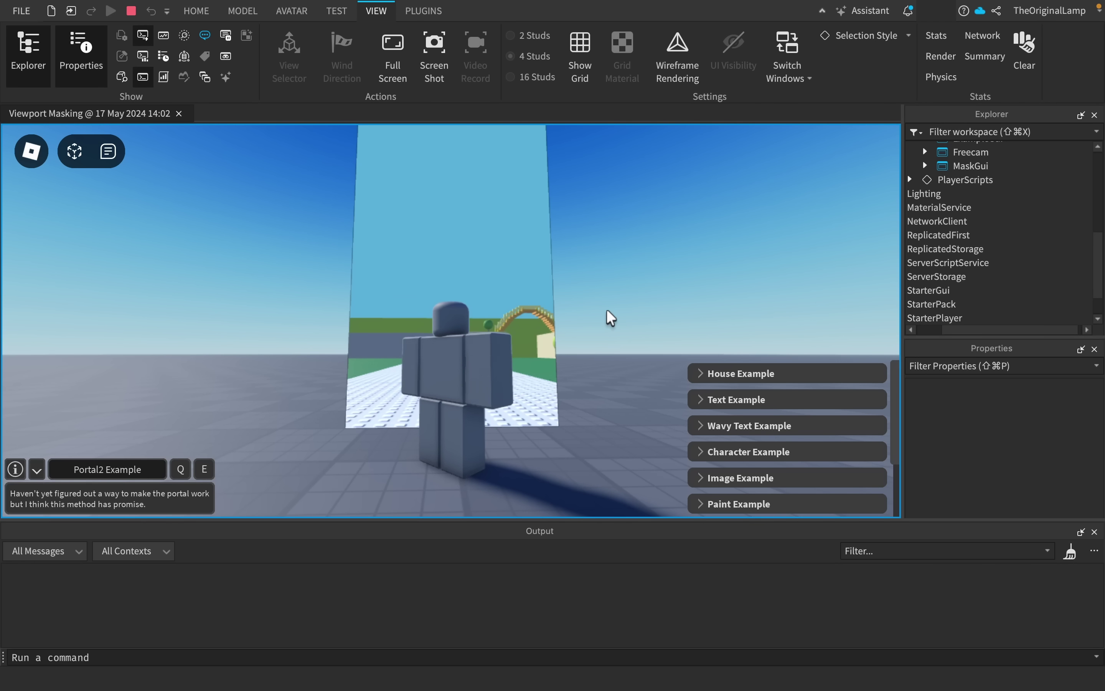
key(w)
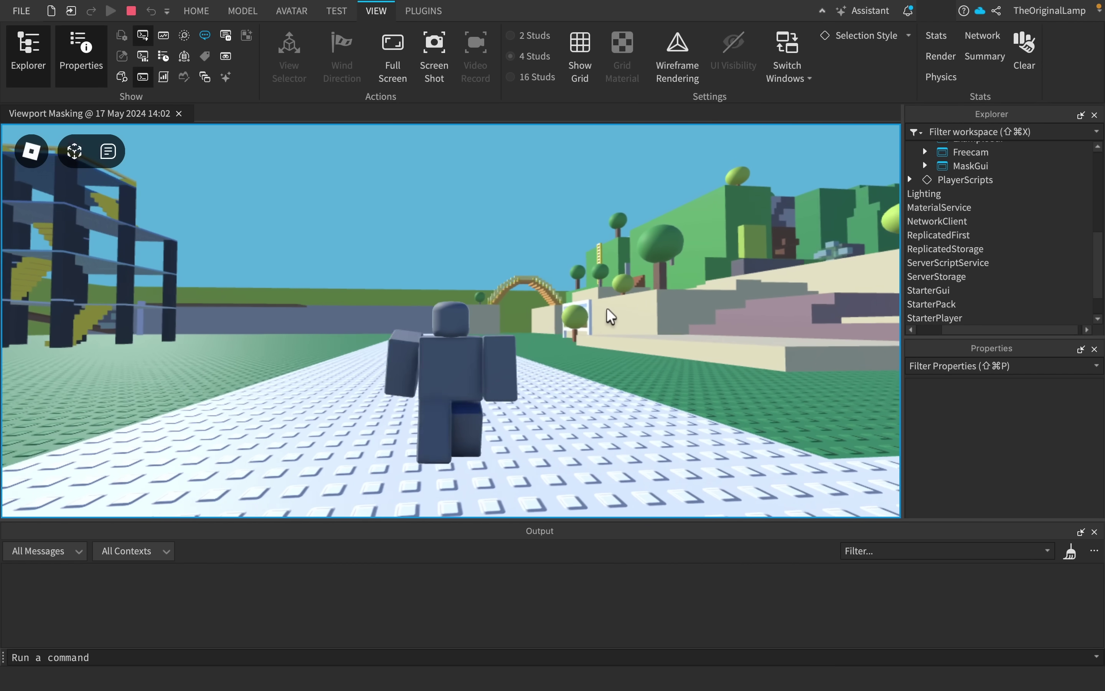
key(s)
right_drag(607, 306, 607, 288)
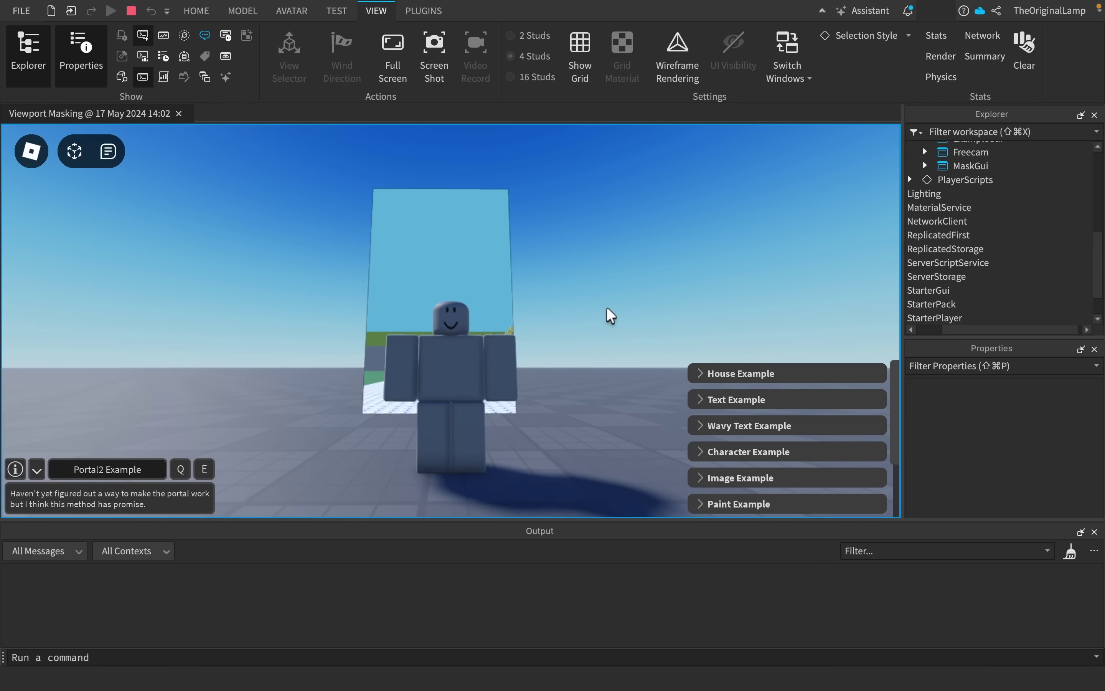
- Walk the character repeatedly in and out of the Portal2 portal, examining the transition between the baseplate and the Crossroads scene
key(w)
key(s)
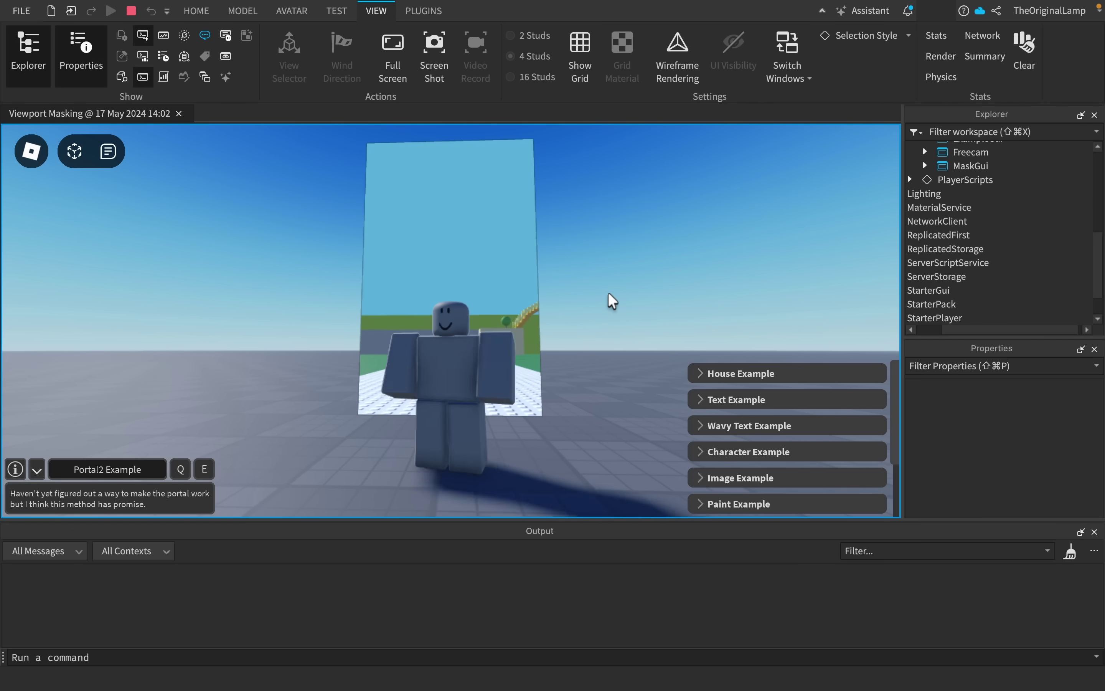
key(w)
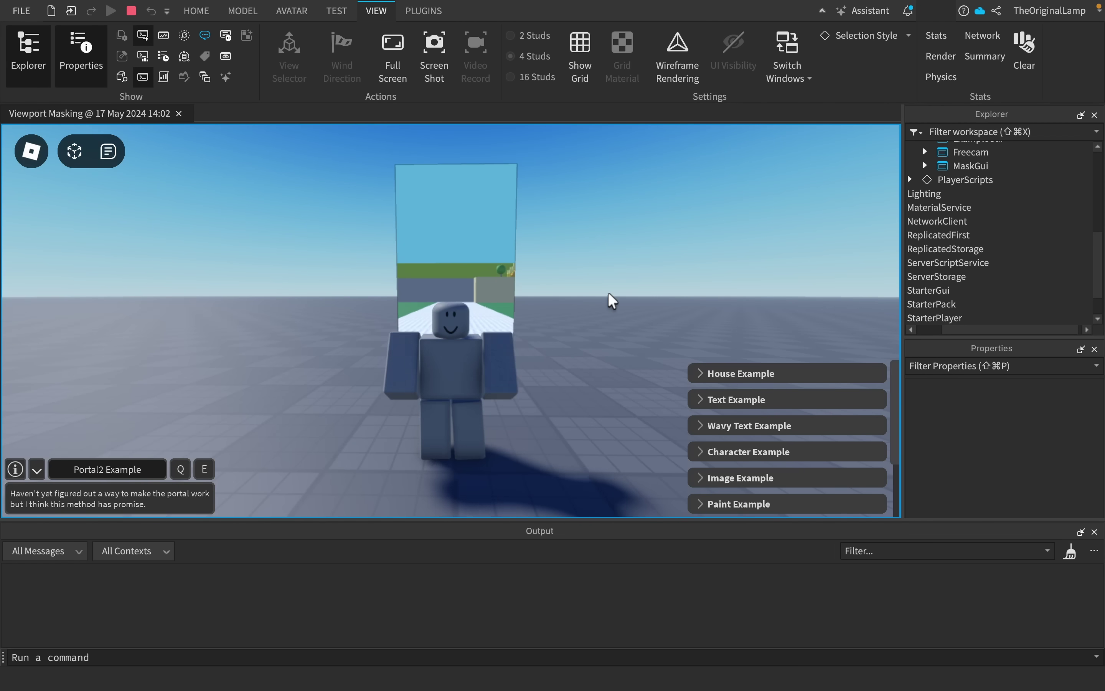
key(w)
key(s)
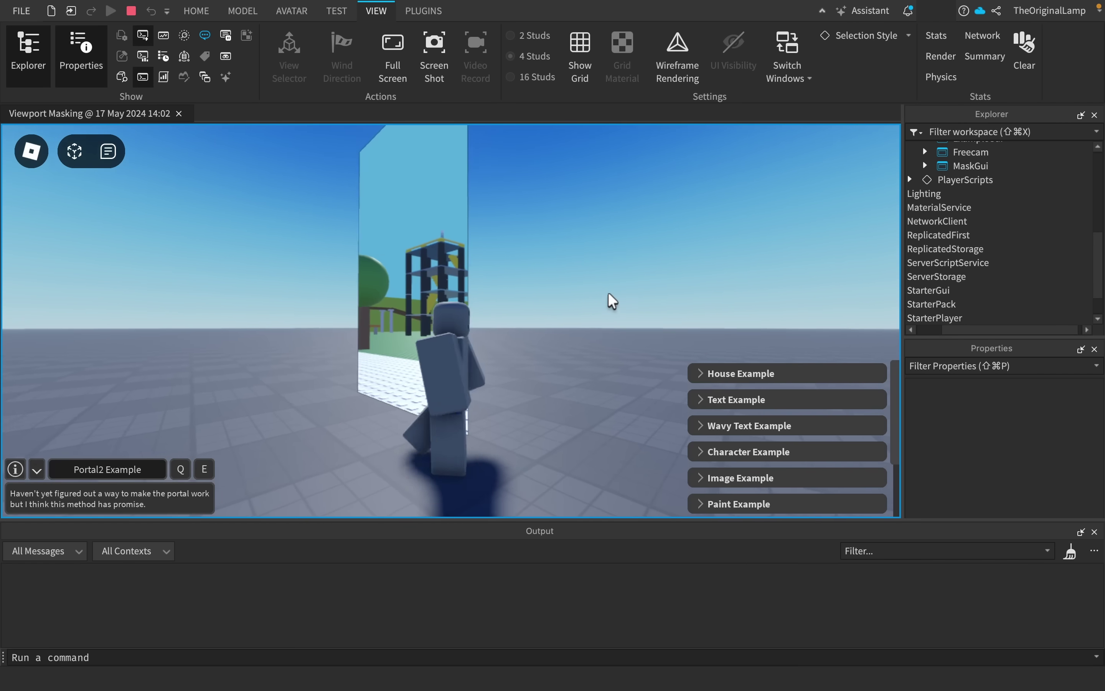
key(w)
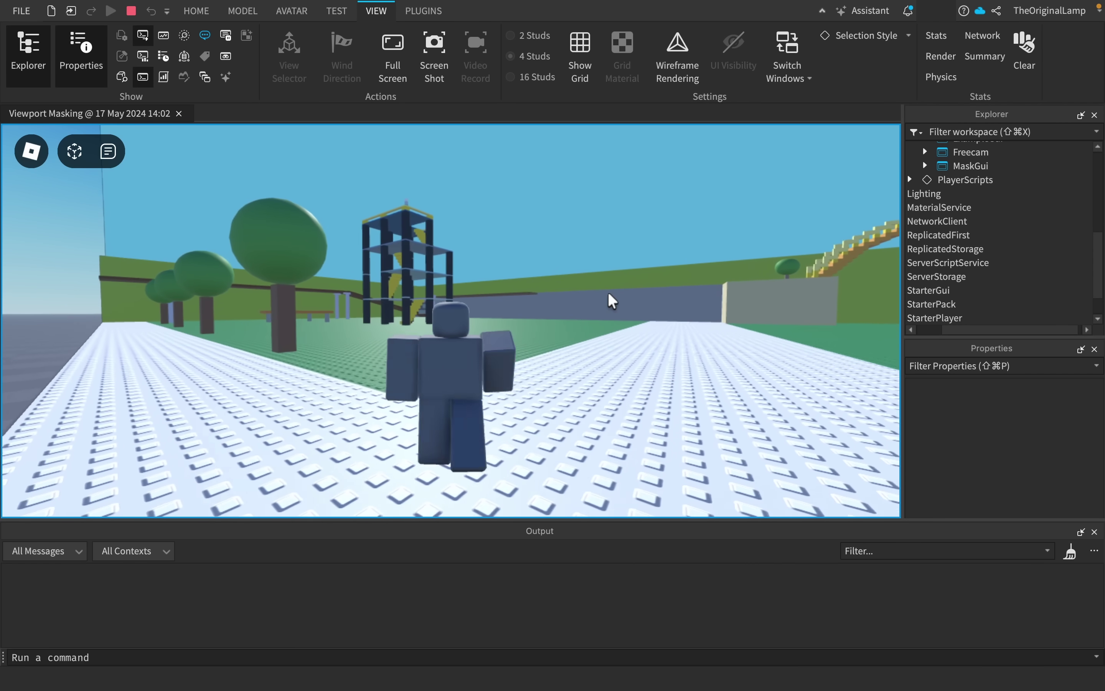
right_drag(608, 292, 608, 292)
key(s)
key(s)
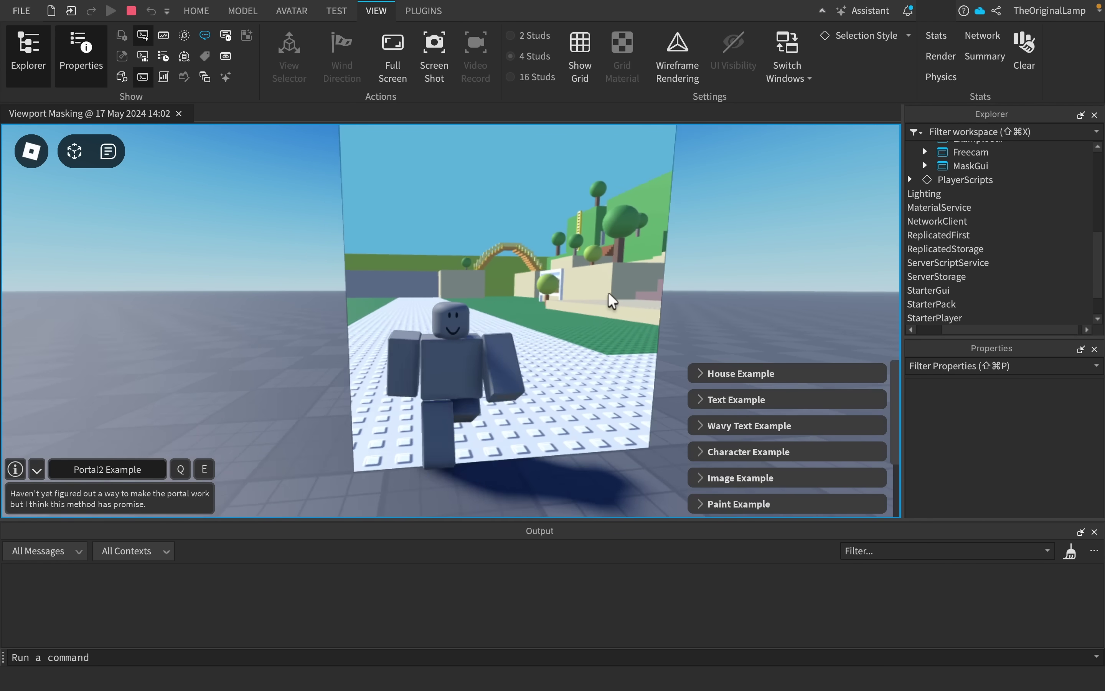
key(s)
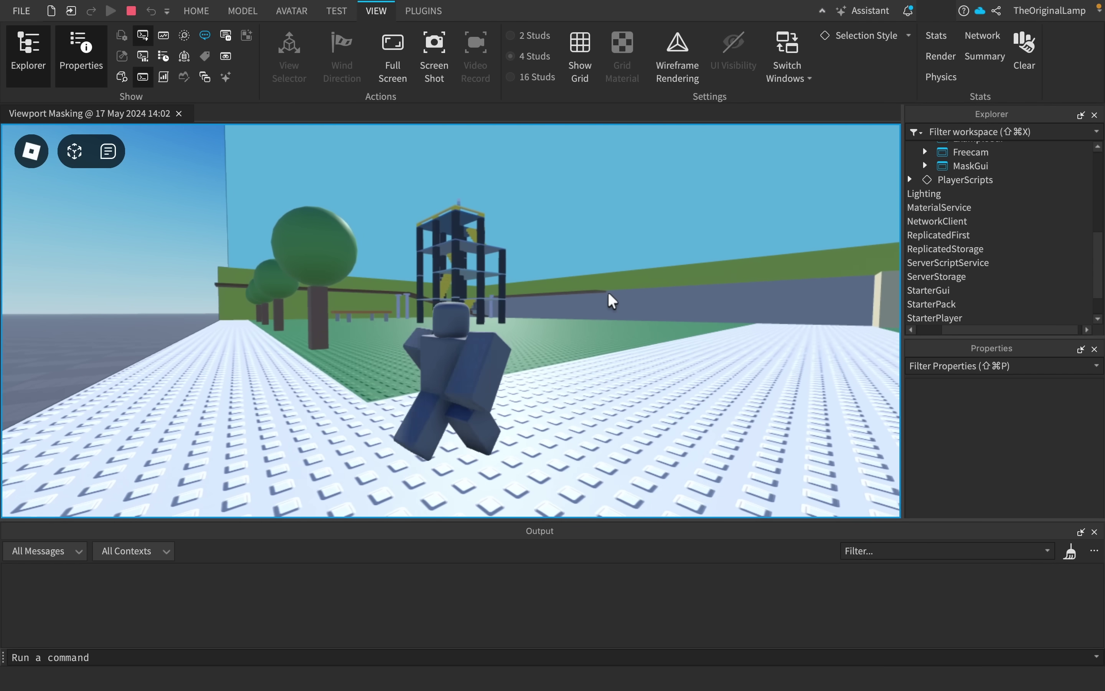
- Approach the Portal2 portal again, pass through it, and walk the character across the Crossroads scene toward the nearest tree
key(w)
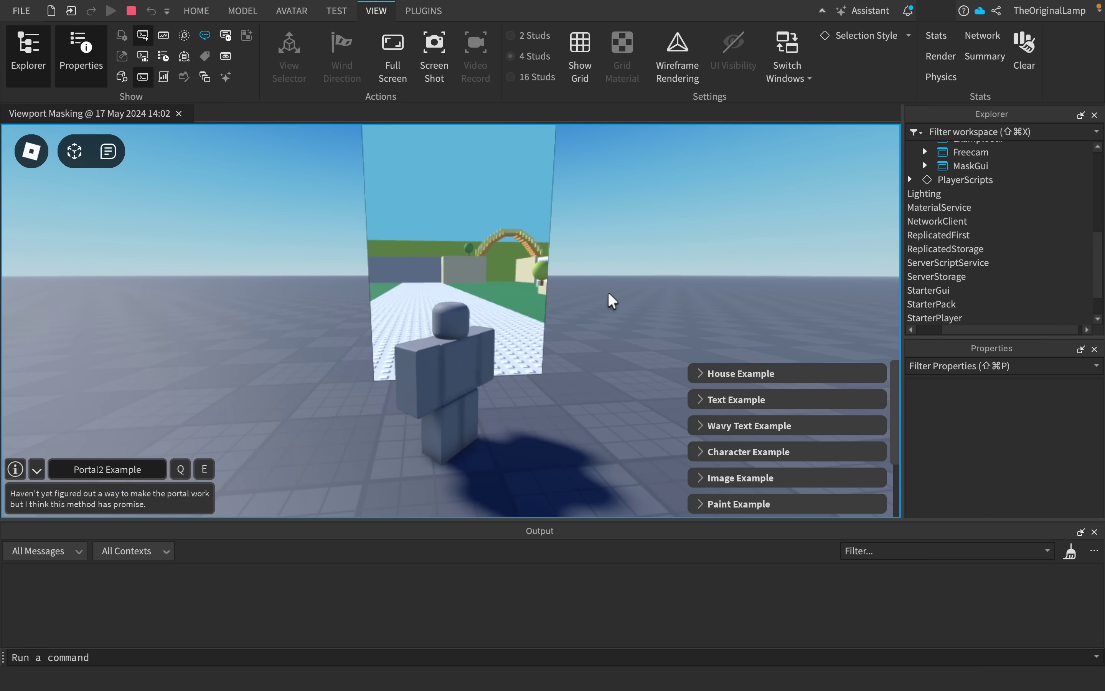
key(w)
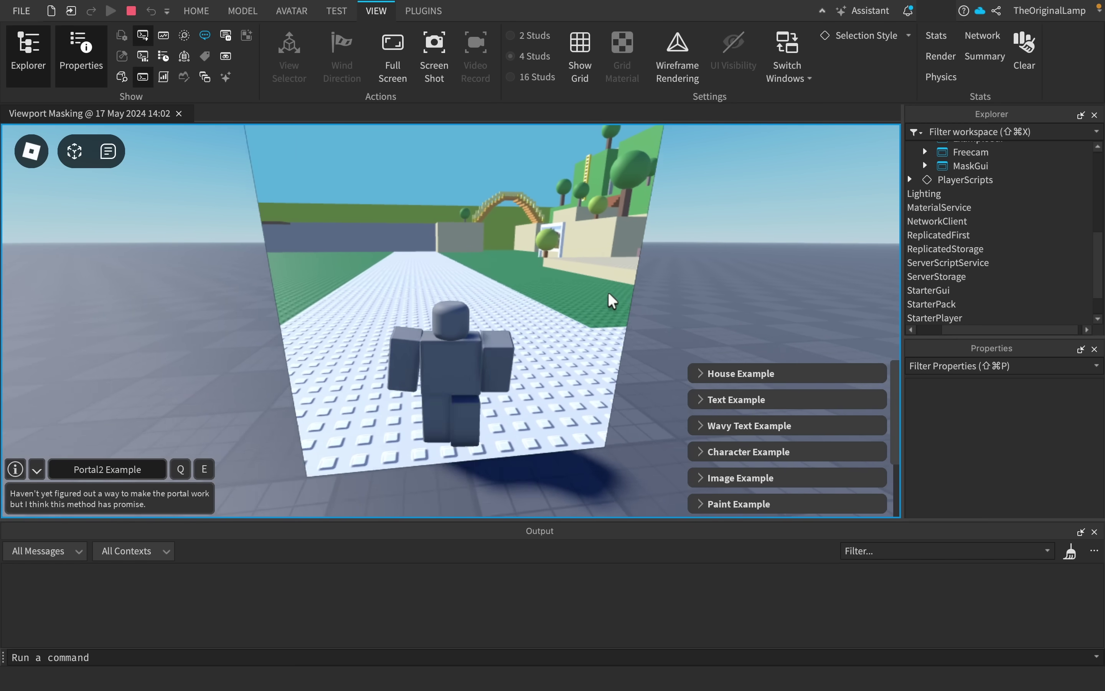
key(w)
right_drag(607, 292, 607, 292)
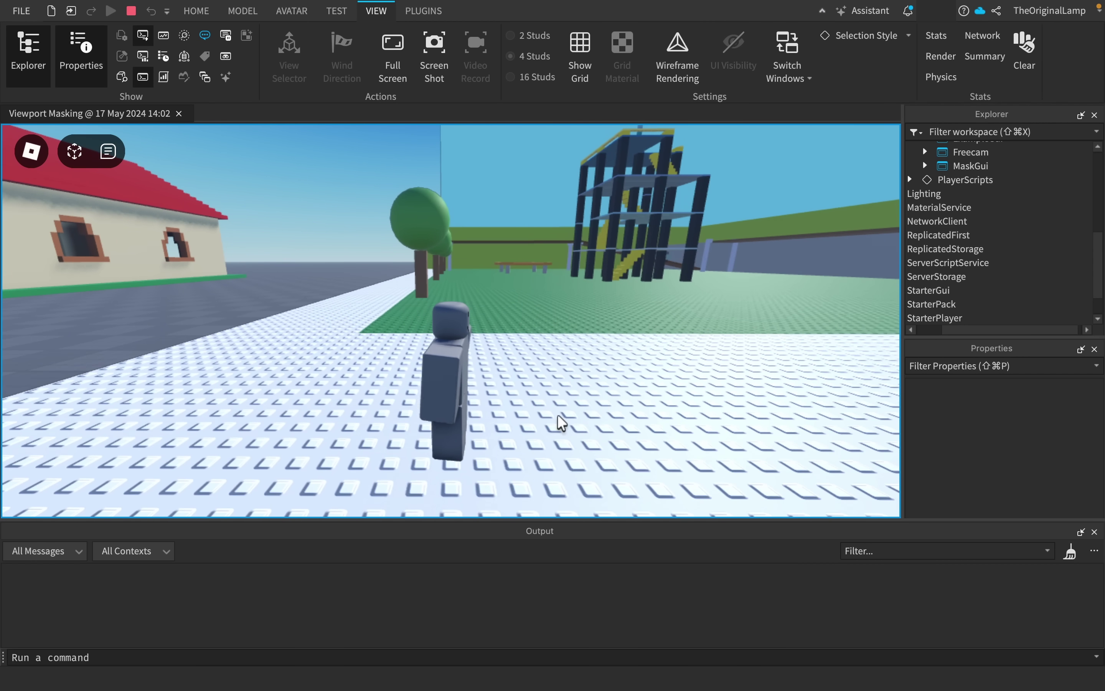
right_drag(558, 415, 557, 415)
key(w)
key(w)
key(a)
- Move and jump the character around the tree trunk in the Crossroads scene to test how it behaves
right_drag(535, 343, 535, 343)
key(s)
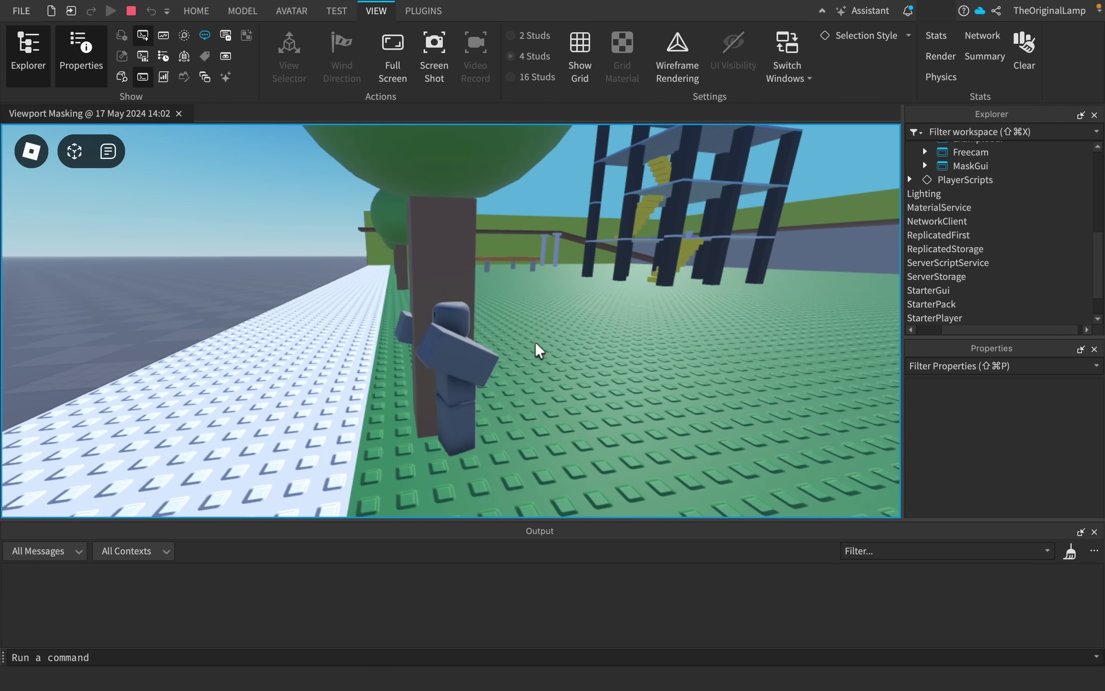
key(space)
key(w)
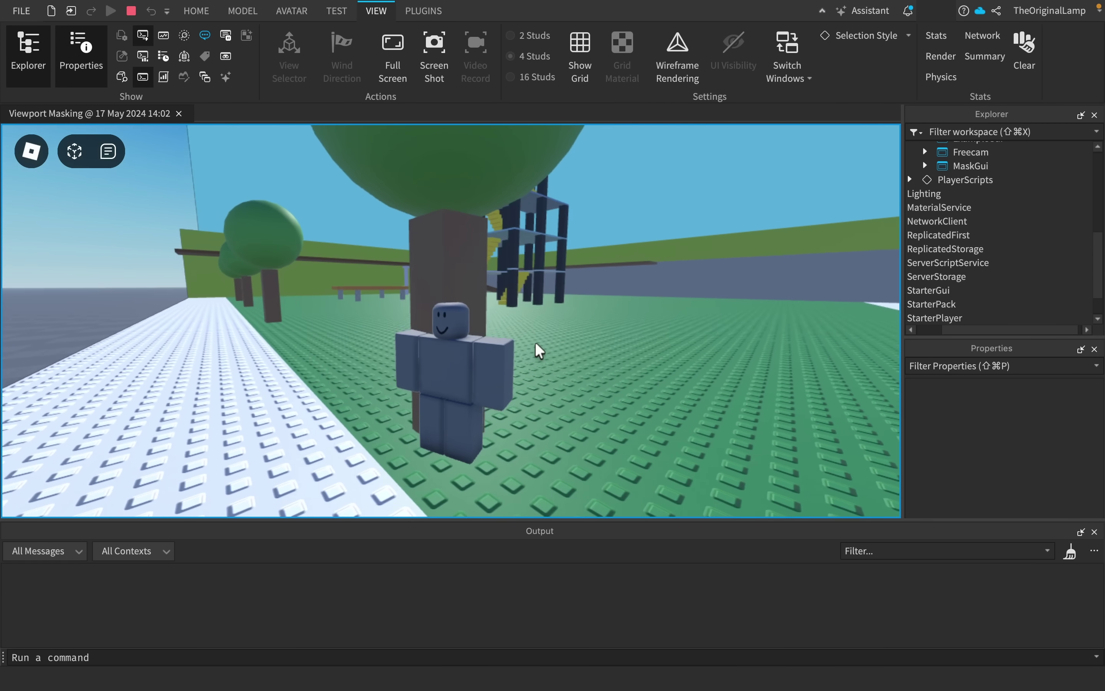
key(space)
key(space)
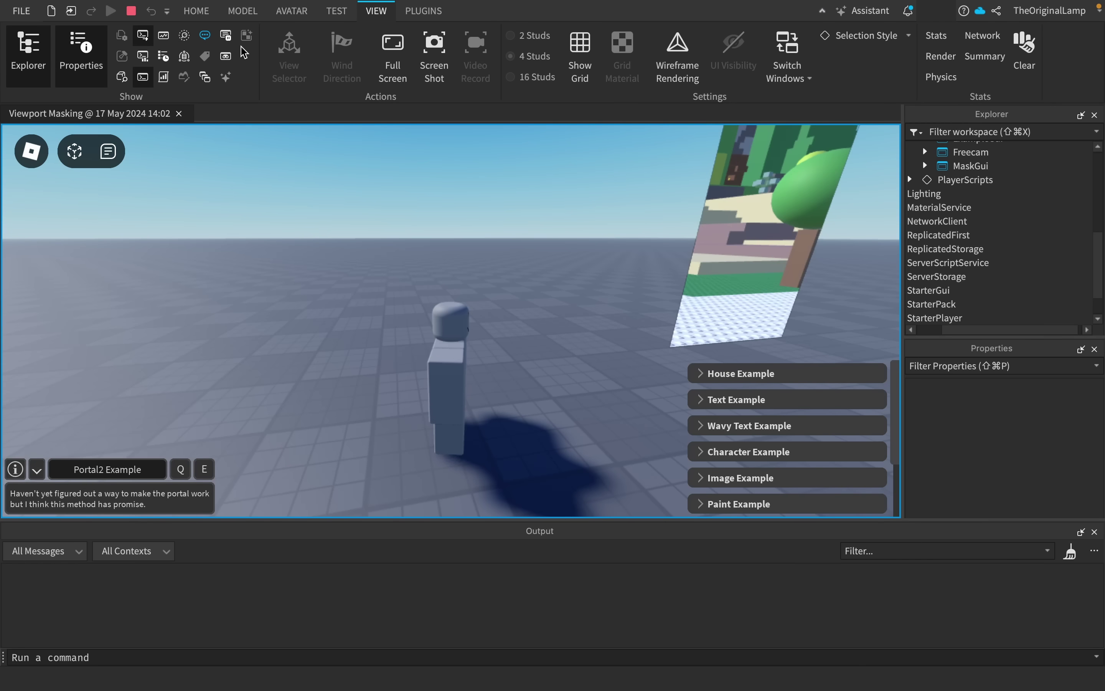
- Stop the playtest and return to editing the Viewport Masking place
click(131, 10)
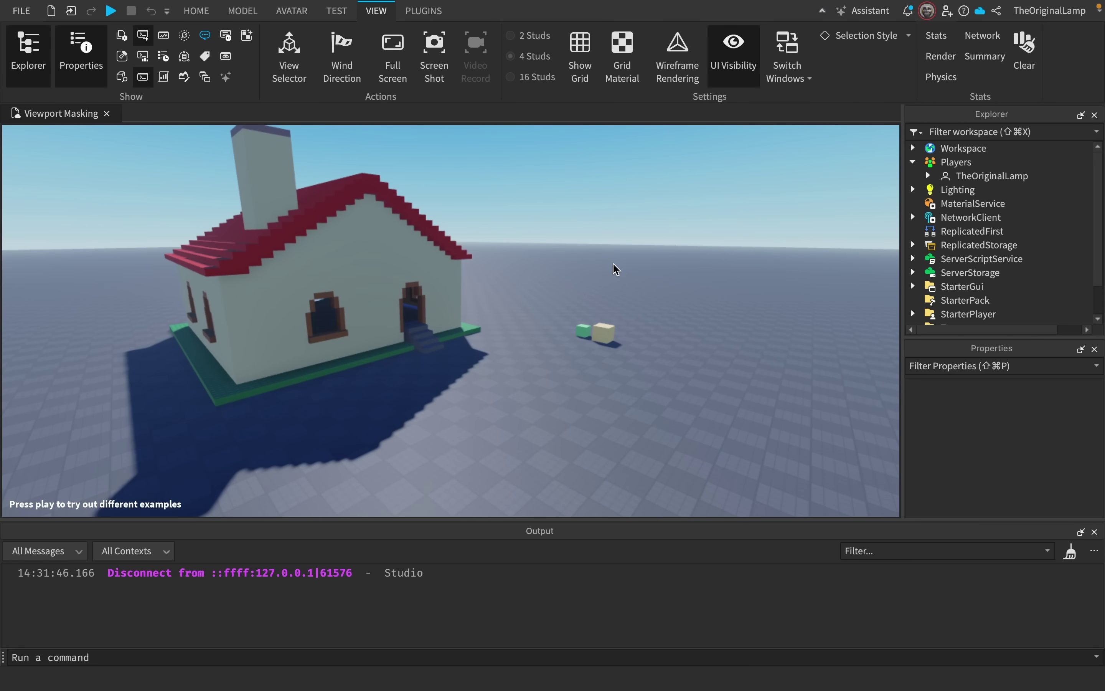
right_drag(613, 263, 612, 262)
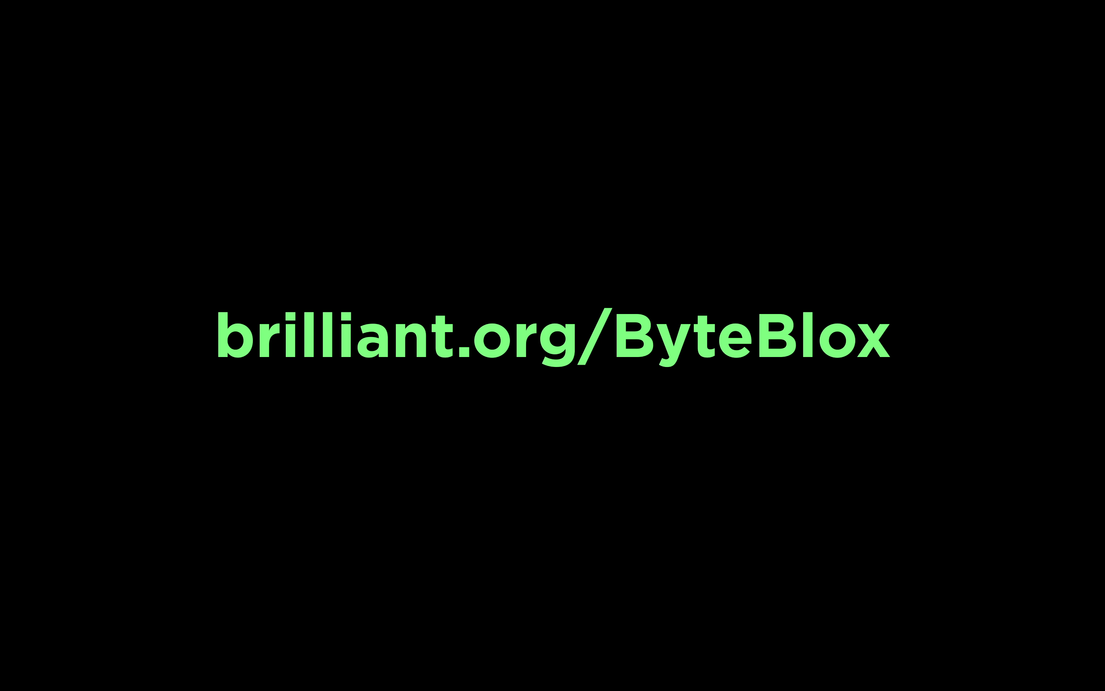